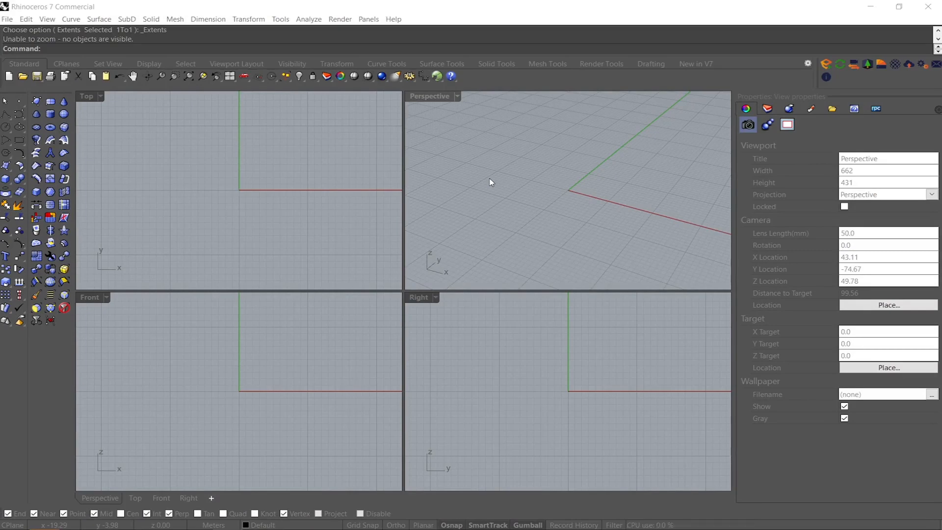
# Maximize the Perspective viewport and launch Grasshopper
pyautogui.doubleClick(431, 97)
pyautogui.keyDown('shift'); pyautogui.moveTo(473, 280); pyautogui.dragTo(347, 290, button='right'); pyautogui.keyUp('shift')
pyautogui.write('Grasshopper')
pyautogui.press('Return')
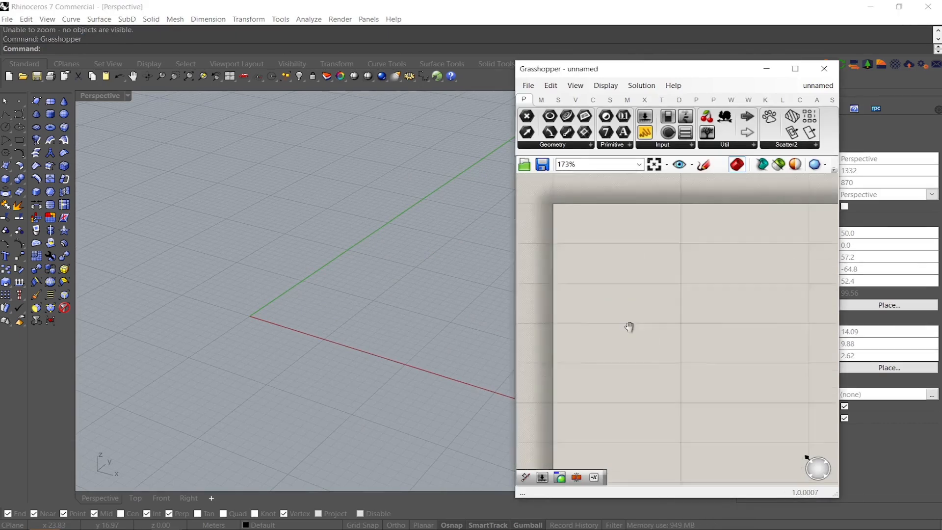
# Add a Center Box component to the empty Grasshopper canvas
pyautogui.doubleClick(649, 313)
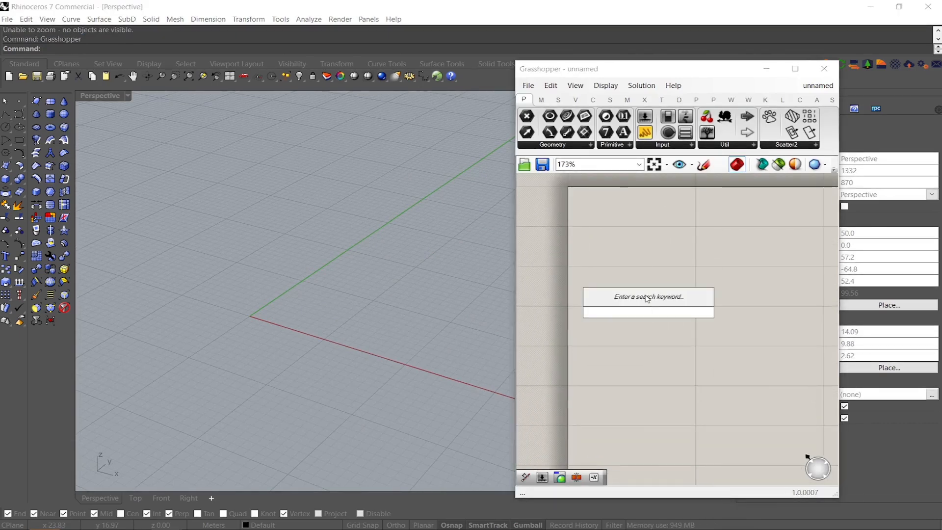
pyautogui.write('box')
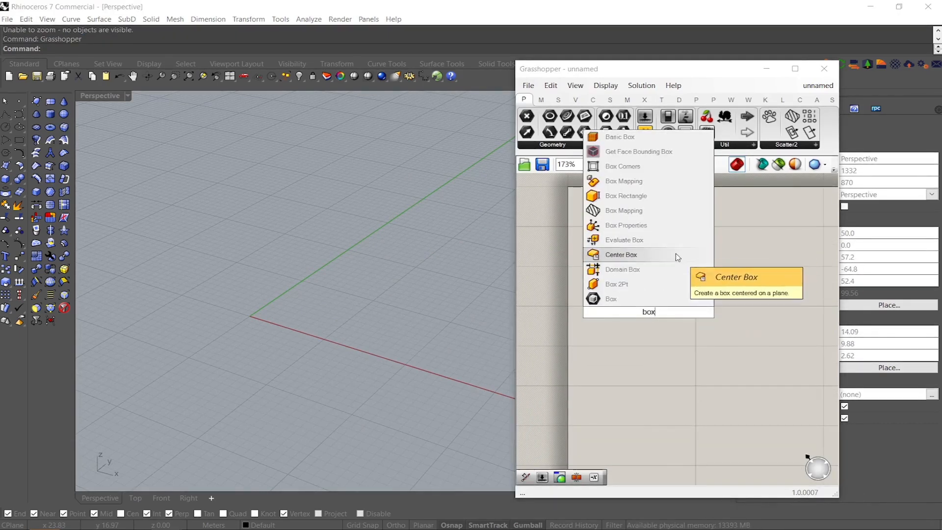
pyautogui.click(676, 253)
# Create a number slider with value 25 and connect it to the Center Box's X and Y inputs
pyautogui.doubleClick(614, 343)
pyautogui.write('2')
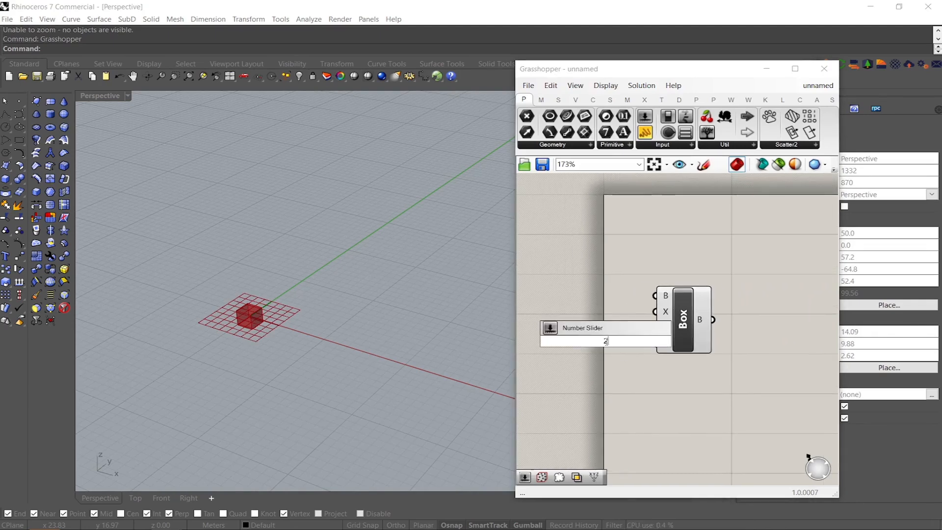
pyautogui.write('5')
pyautogui.press('Return')
pyautogui.scroll(3, 660, 373)
pyautogui.moveTo(601, 314); pyautogui.dragTo(573, 287)
pyautogui.moveTo(645, 270); pyautogui.dragTo(615, 282)
pyautogui.moveTo(569, 314); pyautogui.dragTo(677, 307, button='right')
# Duplicate the slider for the box's Z input and set the copy to 9.322
pyautogui.keyDown('alt'); pyautogui.moveTo(675, 288); pyautogui.dragTo(677, 339); pyautogui.keyUp('alt')
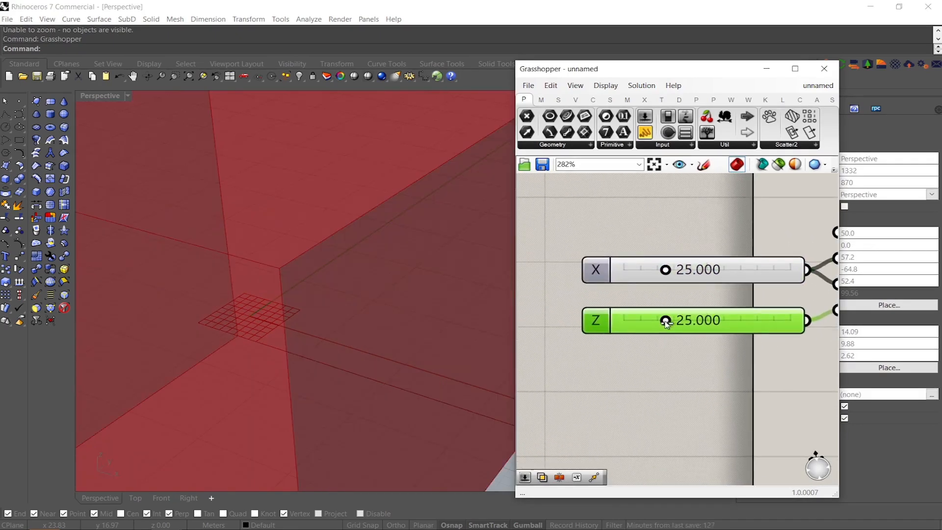
pyautogui.moveTo(665, 320); pyautogui.dragTo(641, 322)
pyautogui.scroll(-12, 295, 254)
pyautogui.moveTo(298, 263); pyautogui.dragTo(341, 236, button='right')
pyautogui.scroll(-5, 719, 312)
pyautogui.scroll(3, 722, 332)
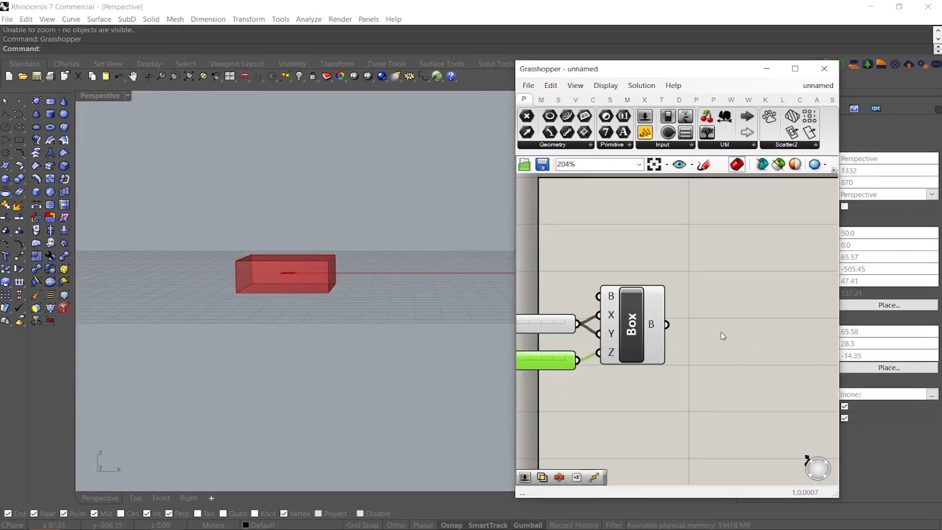
# Add a Populate 3D component and connect the box output to its region input
pyautogui.doubleClick(727, 325)
pyautogui.write('pop')
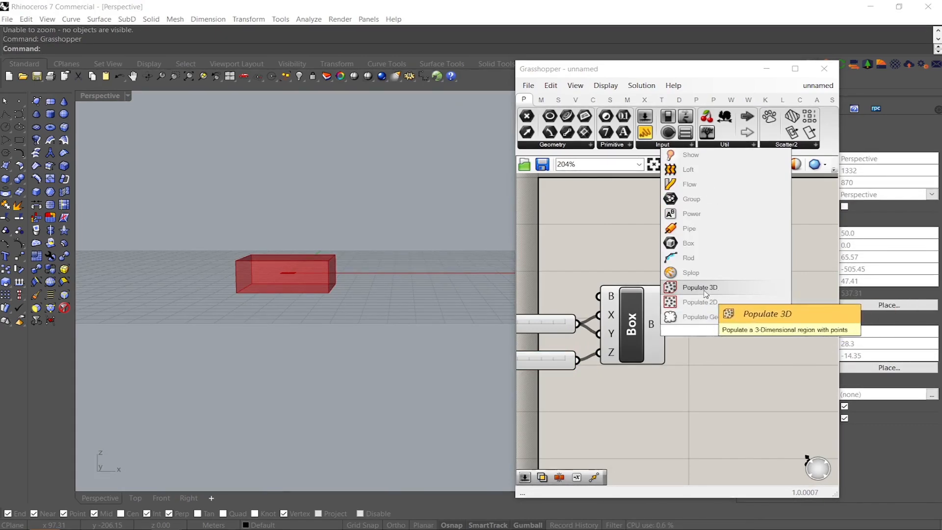
pyautogui.click(702, 292)
pyautogui.moveTo(667, 324); pyautogui.dragTo(731, 339)
pyautogui.moveTo(294, 309); pyautogui.dragTo(290, 293, button='right')
pyautogui.scroll(-4, 707, 265)
pyautogui.click(707, 265)
pyautogui.moveTo(708, 265); pyautogui.dragTo(671, 277, button='right')
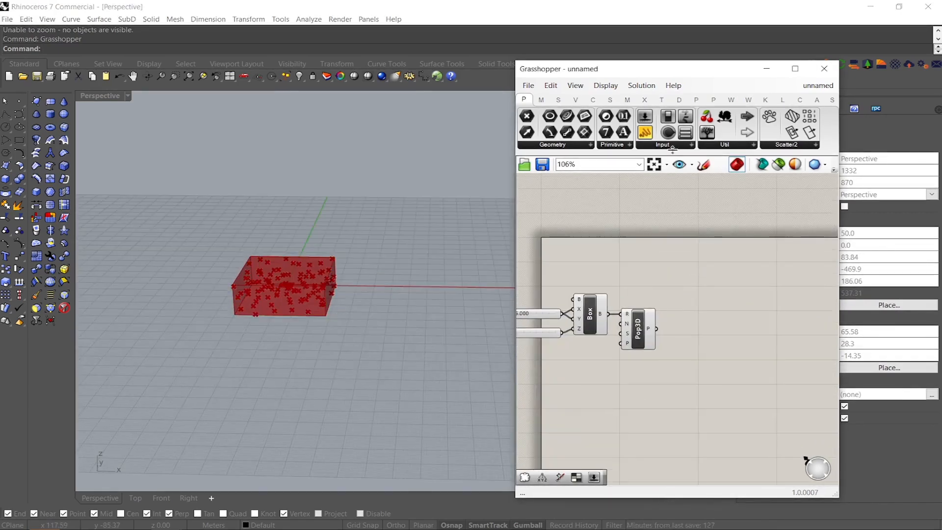
# Add a Proximity 3D component and connect the Populate 3D points to its P input
pyautogui.click(627, 100)
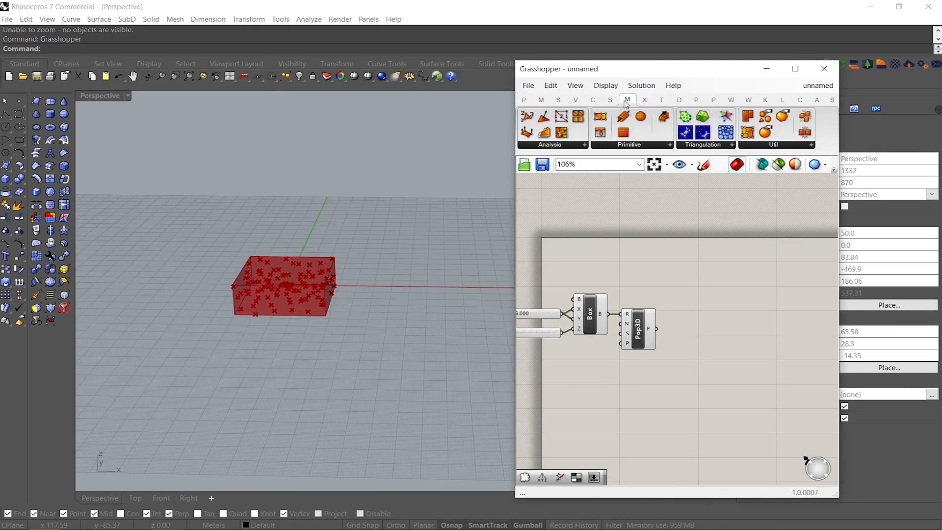
pyautogui.click(713, 145)
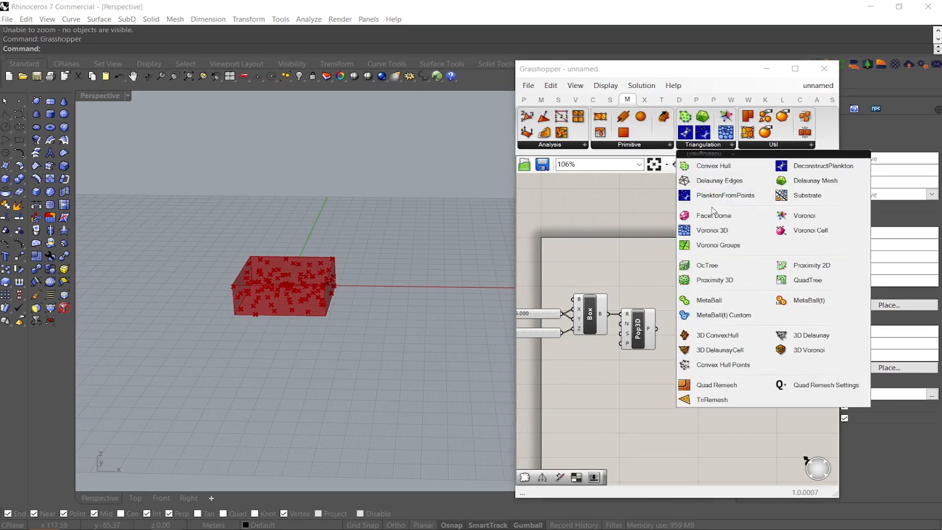
pyautogui.click(719, 288)
pyautogui.click(662, 337)
pyautogui.scroll(3, 672, 333)
pyautogui.moveTo(673, 334); pyautogui.dragTo(706, 338)
pyautogui.moveTo(643, 320); pyautogui.dragTo(666, 320)
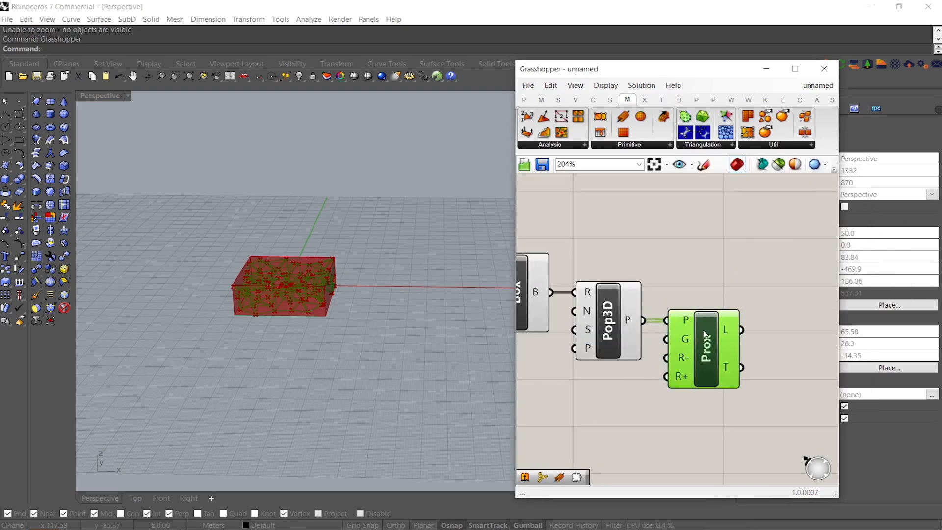
# Hide the preview of the Box and Populate 3D components so only the proximity lines are displayed
pyautogui.scroll(-5, 705, 335)
pyautogui.moveTo(573, 300); pyautogui.dragTo(766, 368)
pyautogui.middleClick(683, 315)
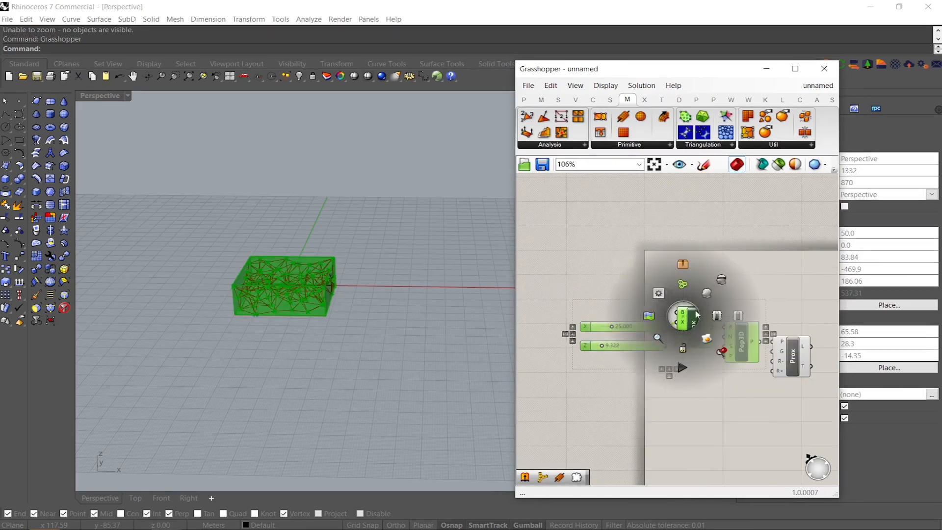
pyautogui.click(720, 282)
pyautogui.moveTo(455, 299); pyautogui.dragTo(427, 383, button='right')
pyautogui.scroll(8, 286, 316)
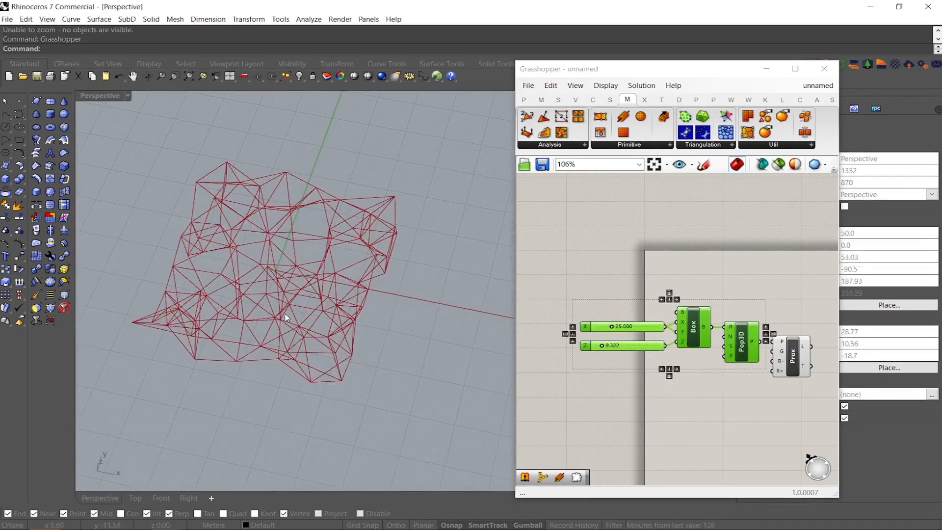
pyautogui.moveTo(233, 307); pyautogui.dragTo(398, 256, button='right')
pyautogui.moveTo(379, 206); pyautogui.dragTo(326, 242, button='right')
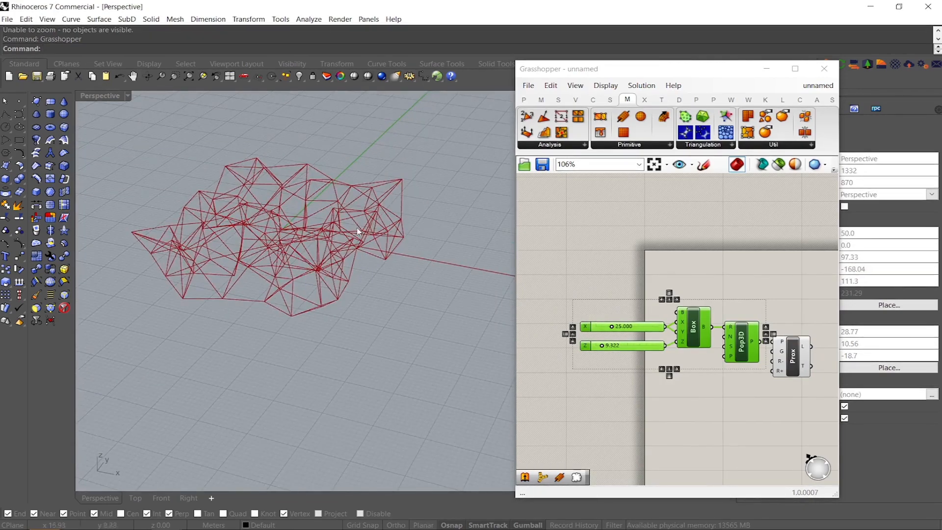
pyautogui.moveTo(700, 386); pyautogui.dragTo(666, 353, button='right')
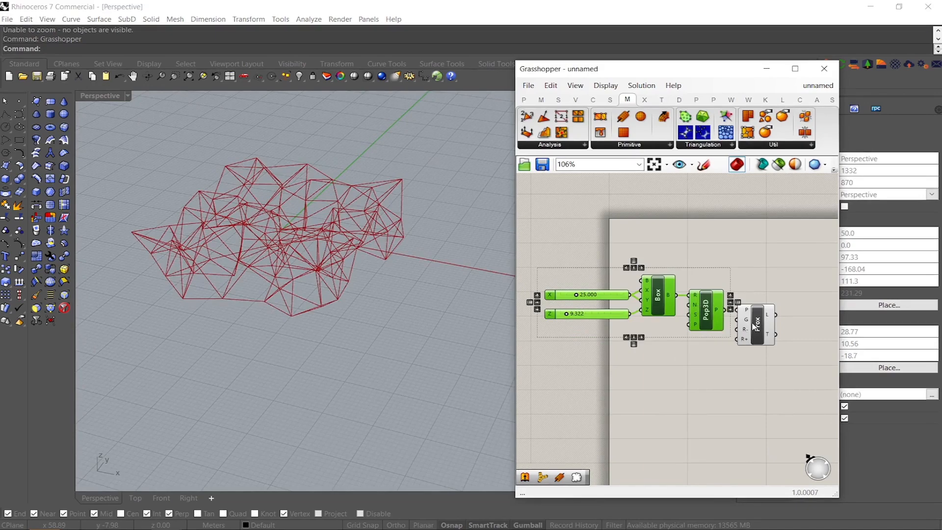
pyautogui.moveTo(720, 342); pyautogui.dragTo(698, 318, button='right')
pyautogui.click(724, 343)
# Add a Divide Curve component and connect the Proximity 3D links output to its curve input
pyautogui.moveTo(811, 333); pyautogui.dragTo(727, 338, button='right')
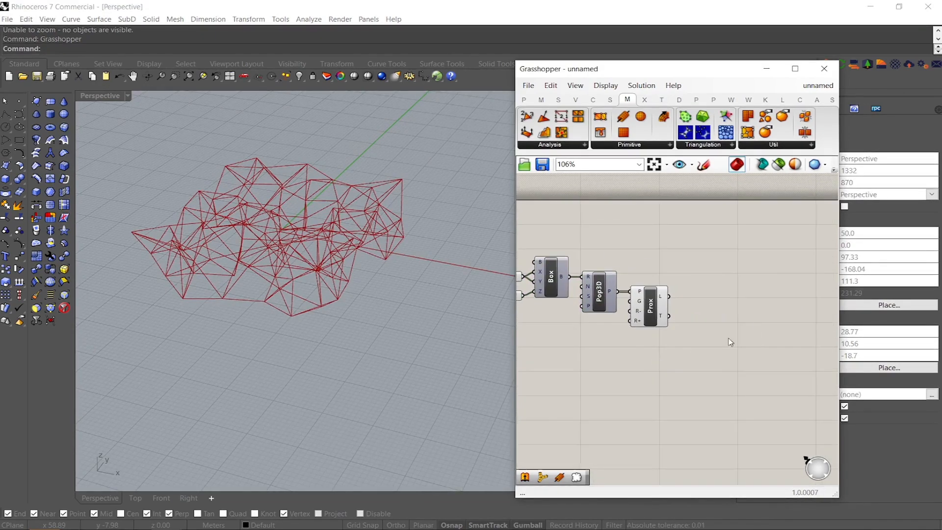
pyautogui.doubleClick(710, 313)
pyautogui.write('div')
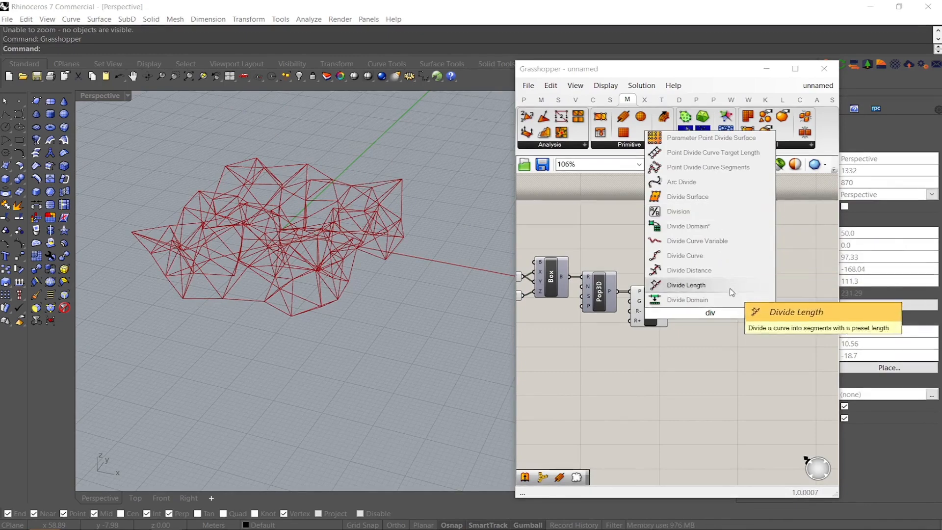
pyautogui.click(709, 256)
pyautogui.moveTo(682, 299); pyautogui.dragTo(715, 311)
pyautogui.click(676, 360)
pyautogui.moveTo(751, 325); pyautogui.dragTo(667, 333, button='right')
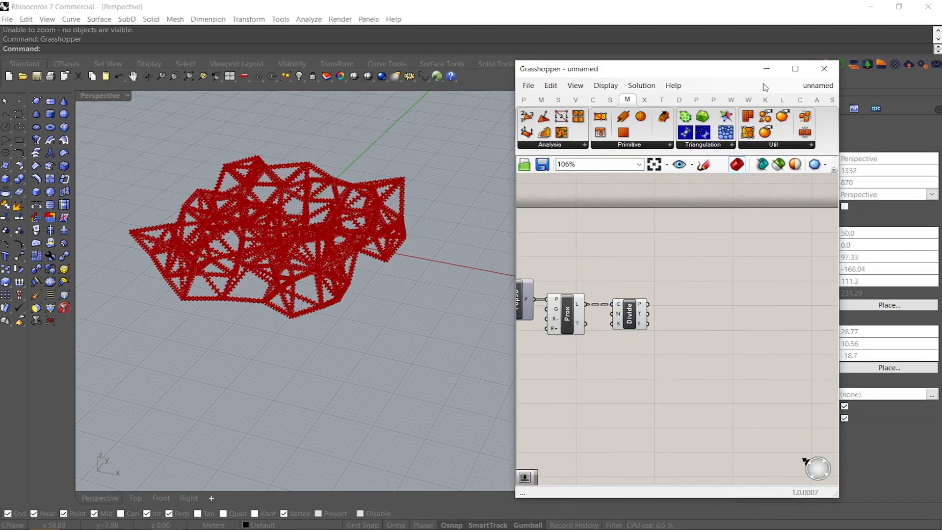
# Place a Build IsoSurface component on the canvas beyond the Divide Curve component
pyautogui.click(800, 100)
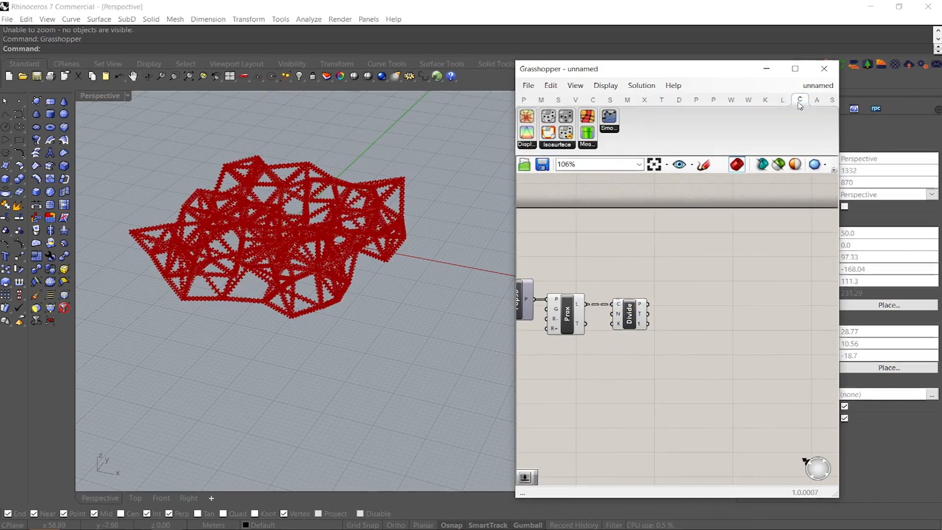
pyautogui.click(555, 147)
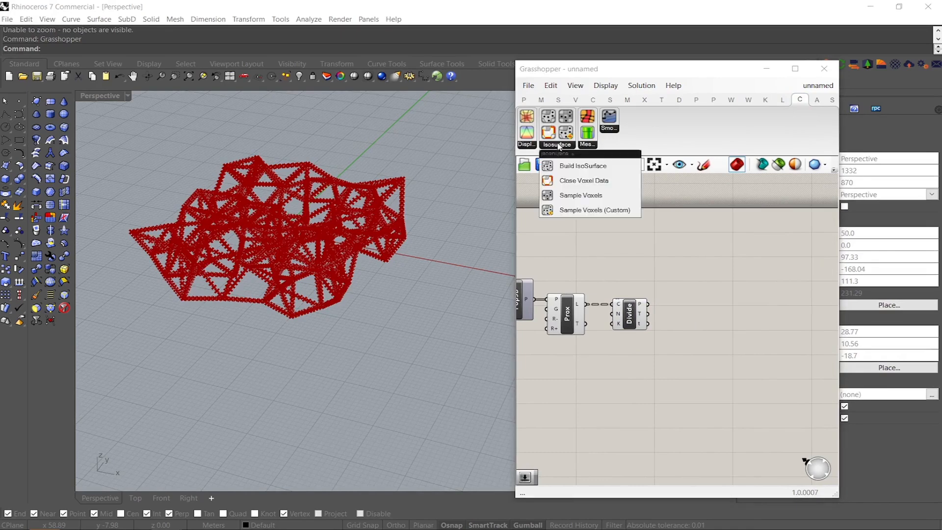
pyautogui.click(583, 166)
pyautogui.click(733, 264)
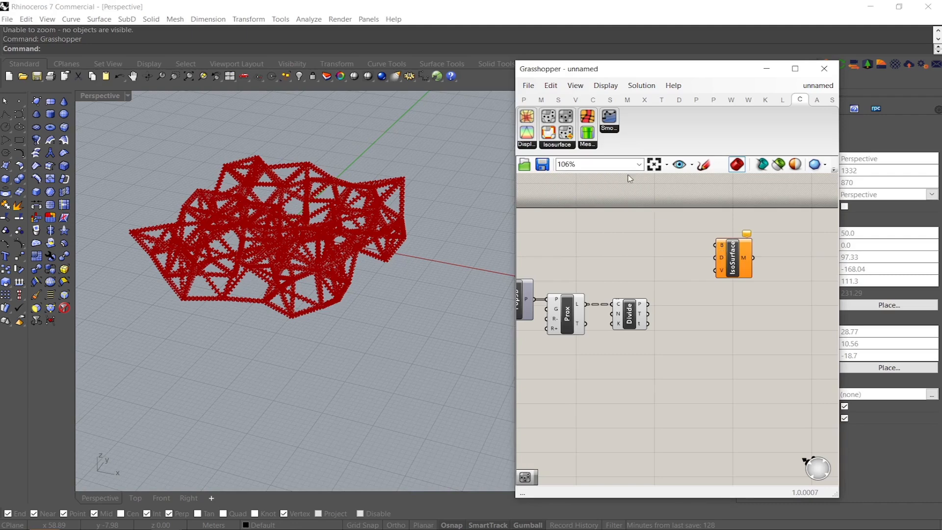
# Add a Sample Voxels component, wire its B and D outputs to IsoSurface's B and D inputs, and place both beside Divide
pyautogui.click(554, 145)
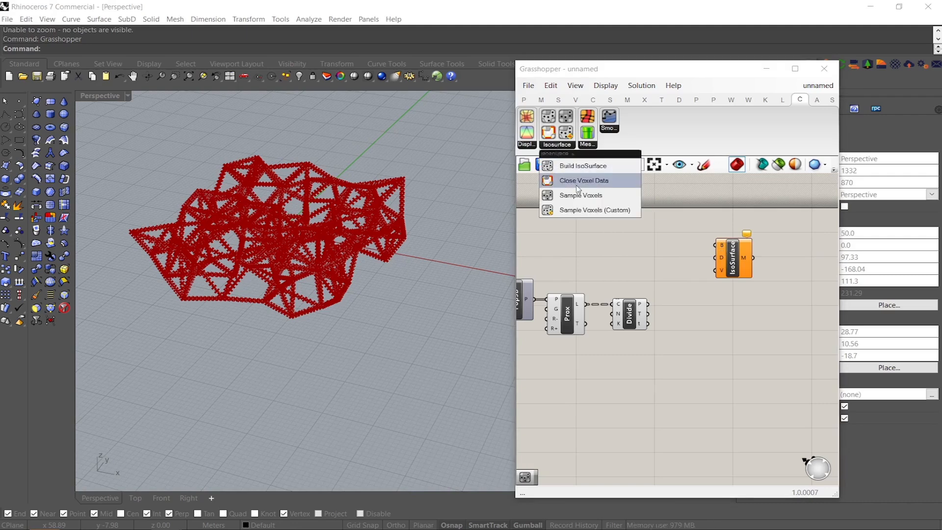
pyautogui.click(589, 197)
pyautogui.click(673, 263)
pyautogui.scroll(3, 682, 238)
pyautogui.moveTo(700, 231); pyautogui.dragTo(695, 280)
pyautogui.moveTo(778, 263); pyautogui.dragTo(750, 258)
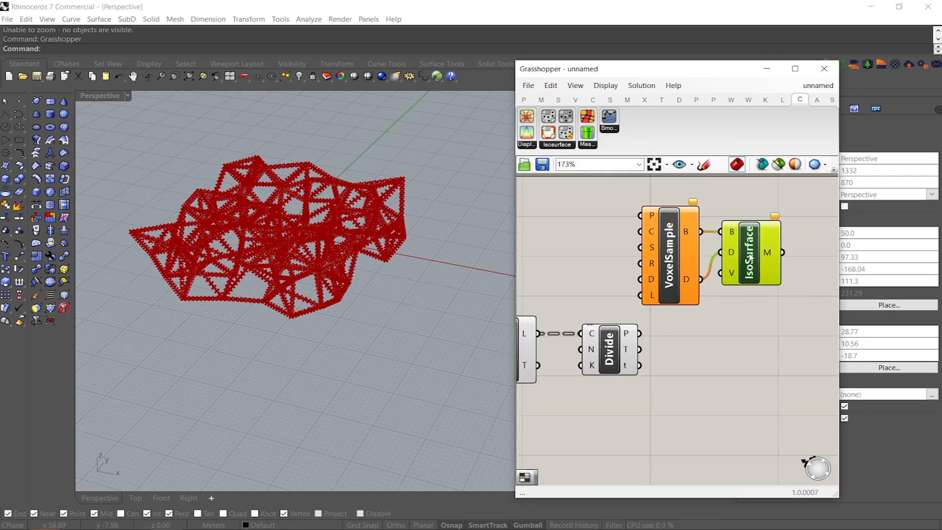
pyautogui.moveTo(748, 201); pyautogui.dragTo(655, 297)
pyautogui.moveTo(658, 276); pyautogui.dragTo(711, 402)
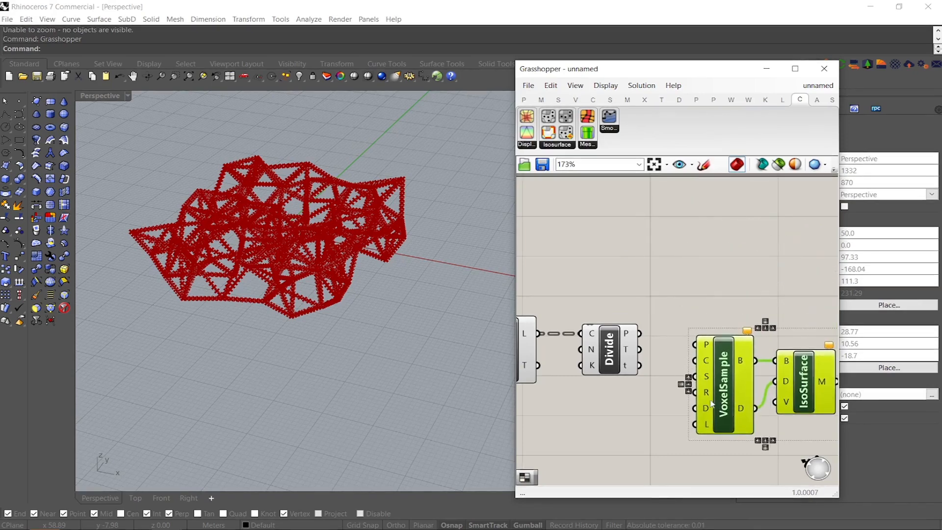
pyautogui.click(669, 369)
# Connect Divide's points output to the P input of Sample Voxels and flatten that input
pyautogui.moveTo(697, 344); pyautogui.dragTo(641, 334)
pyautogui.moveTo(725, 364); pyautogui.dragTo(596, 343, button='right')
pyautogui.moveTo(679, 307); pyautogui.dragTo(579, 381)
pyautogui.moveTo(580, 385); pyautogui.dragTo(676, 421, button='right')
pyautogui.moveTo(691, 395); pyautogui.dragTo(695, 383)
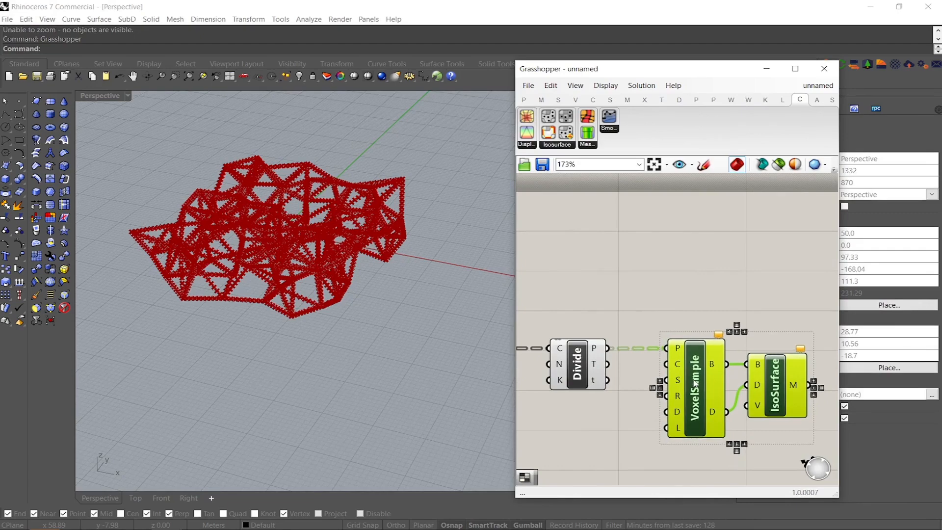
pyautogui.rightClick(679, 348)
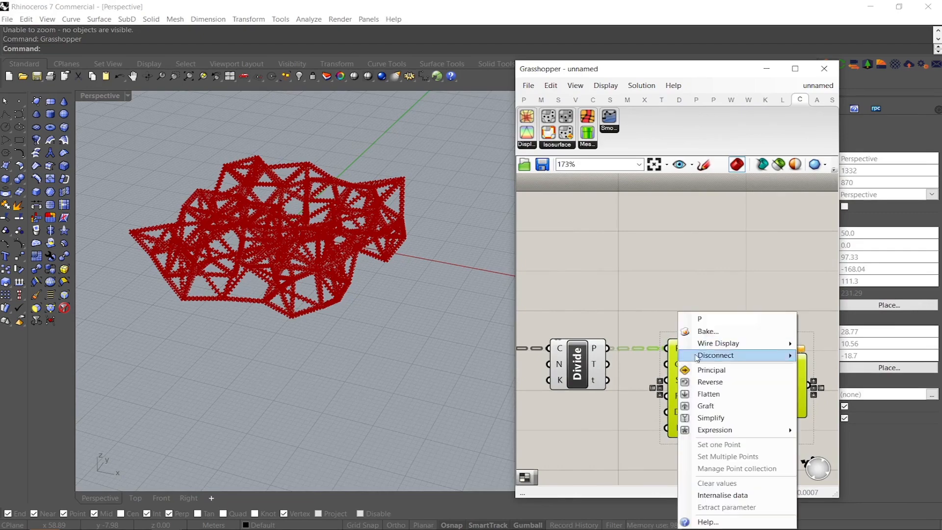
pyautogui.click(723, 395)
pyautogui.moveTo(630, 406); pyautogui.dragTo(681, 383, button='right')
# Create four number sliders below the Divide component, three set to 1.000 and one set to 2.000
pyautogui.click(639, 405)
pyautogui.doubleClick(638, 404)
pyautogui.write('1')
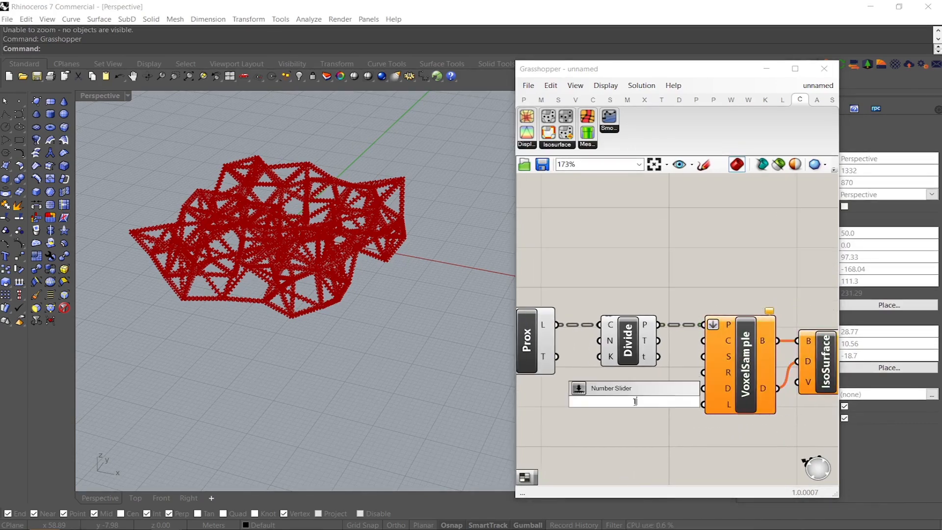
pyautogui.write('.')
pyautogui.press('Return')
pyautogui.moveTo(654, 405); pyautogui.dragTo(632, 417)
pyautogui.doubleClick(632, 438)
pyautogui.write('2')
pyautogui.press('Return')
pyautogui.scroll(1, 645, 429)
pyautogui.moveTo(635, 414); pyautogui.dragTo(652, 356, button='right')
pyautogui.moveTo(652, 355); pyautogui.dragTo(659, 429)
pyautogui.moveTo(795, 361); pyautogui.dragTo(711, 375, button='right')
pyautogui.click(711, 376)
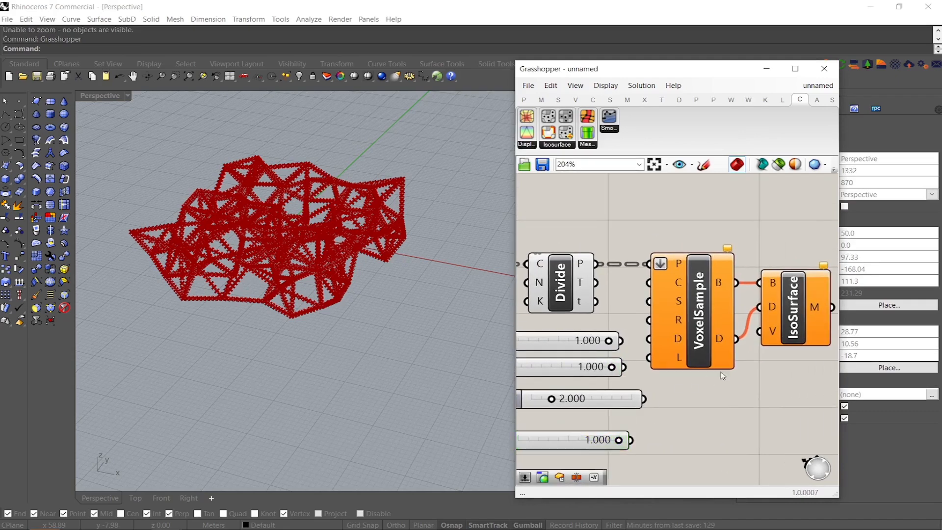
# Wire three sliders to Sample Voxels' charges, voxel size and effective range (2.000) inputs, and the last 1.000 slider to IsoSurface's V input
pyautogui.moveTo(776, 332); pyautogui.dragTo(632, 440)
pyautogui.moveTo(684, 312); pyautogui.dragTo(699, 336, button='right')
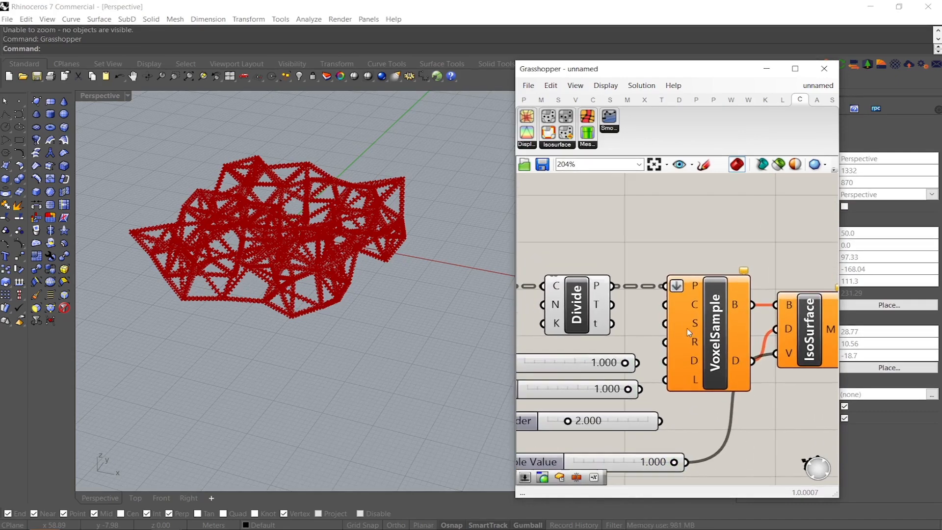
pyautogui.moveTo(666, 305); pyautogui.dragTo(643, 391)
pyautogui.moveTo(662, 422); pyautogui.dragTo(676, 342)
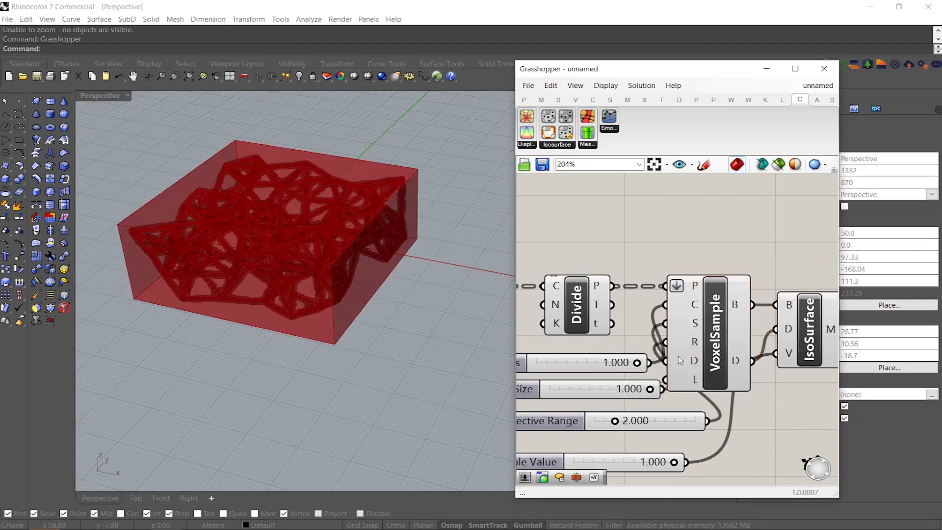
pyautogui.moveTo(679, 361); pyautogui.dragTo(679, 351, button='right')
# Align and evenly distribute the Charges, Voxel Size, Effective Range and Sample Value sliders beneath the Prox and Divide components
pyautogui.scroll(-4, 687, 368)
pyautogui.moveTo(617, 434); pyautogui.dragTo(573, 348)
pyautogui.keyDown('shift'); pyautogui.click(554, 320); pyautogui.keyUp('shift')
pyautogui.click(602, 293)
pyautogui.click(632, 256)
pyautogui.moveTo(661, 282); pyautogui.dragTo(676, 318, button='right')
pyautogui.moveTo(588, 454); pyautogui.dragTo(561, 383)
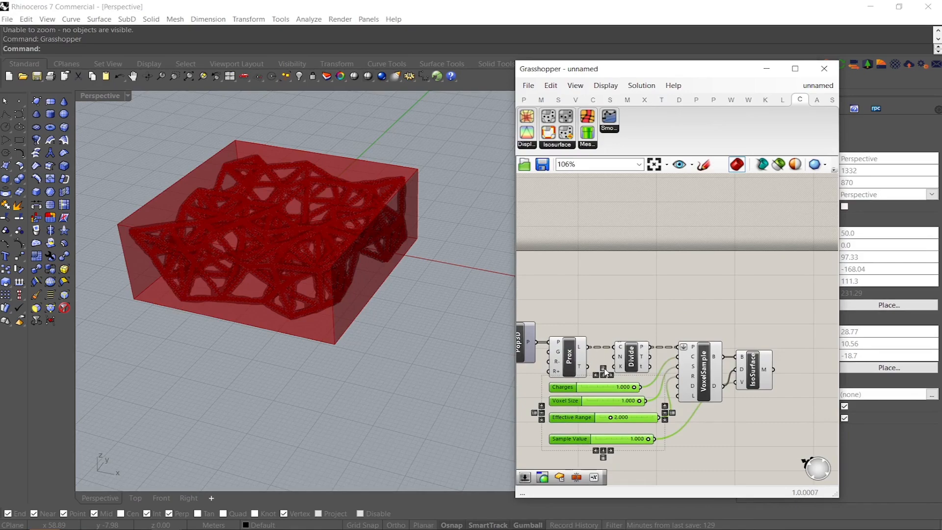
pyautogui.click(603, 369)
pyautogui.click(732, 443)
# Hide the previews of the Proximity 3D, Divide and Sample Voxels components so only the isosurface mesh is displayed
pyautogui.moveTo(738, 416); pyautogui.dragTo(700, 412, button='right')
pyautogui.moveTo(656, 432); pyautogui.dragTo(492, 293)
pyautogui.moveTo(615, 355); pyautogui.dragTo(734, 347, button='right')
pyautogui.middleClick(676, 316)
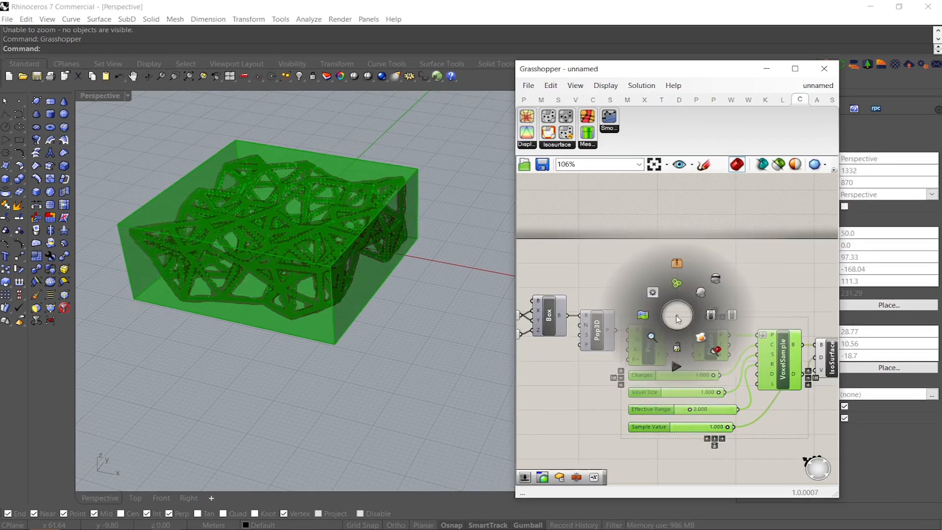
pyautogui.click(715, 283)
pyautogui.click(738, 281)
# Examine the isosurface mesh from several angles and review the complete component chain
pyautogui.moveTo(314, 276); pyautogui.dragTo(410, 215, button='right')
pyautogui.scroll(6, 323, 230)
pyautogui.scroll(-6, 367, 212)
pyautogui.scroll(-4, 722, 372)
pyautogui.moveTo(765, 396); pyautogui.dragTo(726, 395, button='right')
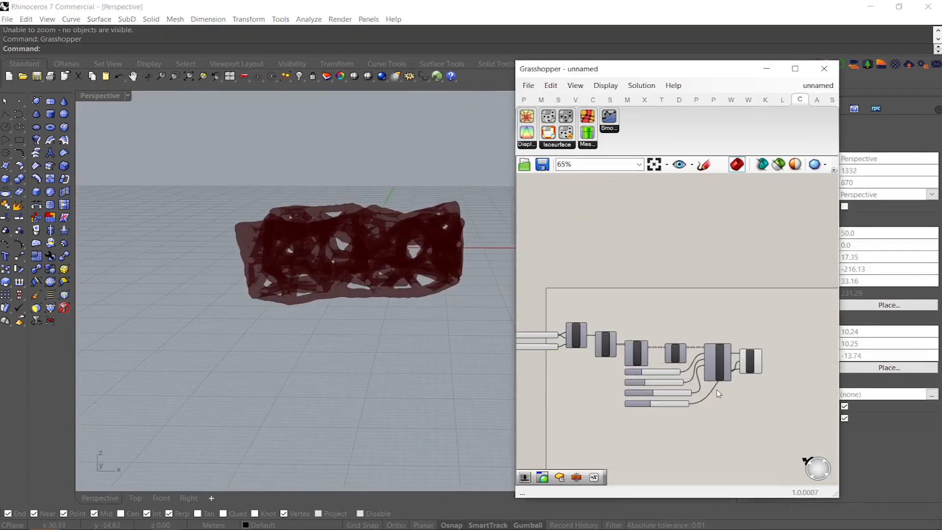
pyautogui.moveTo(626, 383); pyautogui.dragTo(741, 392, button='right')
pyautogui.scroll(4, 756, 390)
pyautogui.moveTo(416, 313); pyautogui.dragTo(304, 267, button='right')
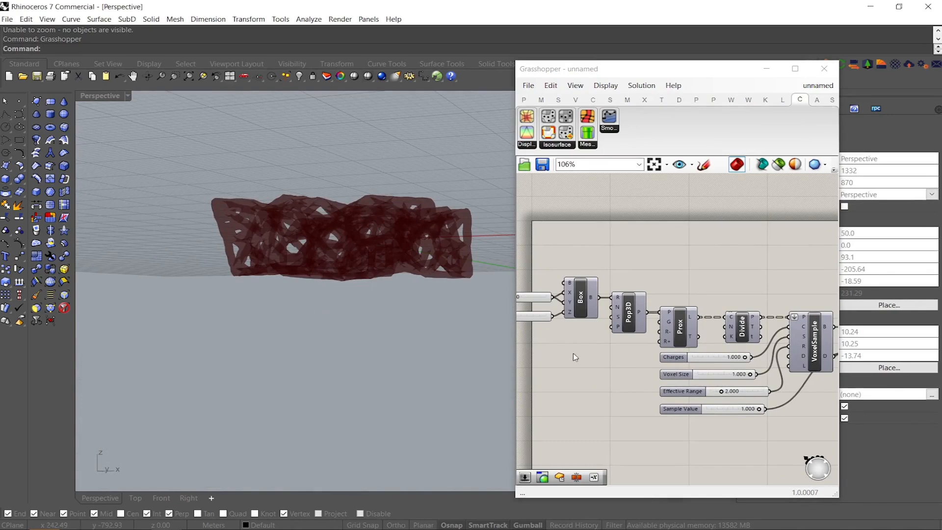
# Add a Random Split List component below Populate 3D and feed the populated points into its L input
pyautogui.doubleClick(627, 376)
pyautogui.write('ran')
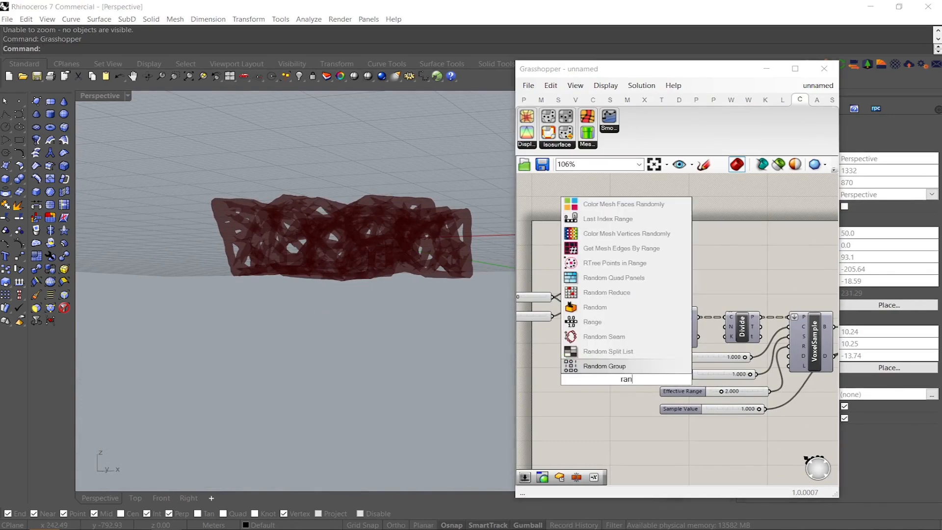
pyautogui.click(616, 352)
pyautogui.moveTo(626, 343); pyautogui.dragTo(646, 312)
pyautogui.moveTo(626, 393); pyautogui.dragTo(562, 388)
# Add a Move component and a Unit Z vector component beside Random Split List
pyautogui.doubleClick(603, 408)
pyautogui.write('move')
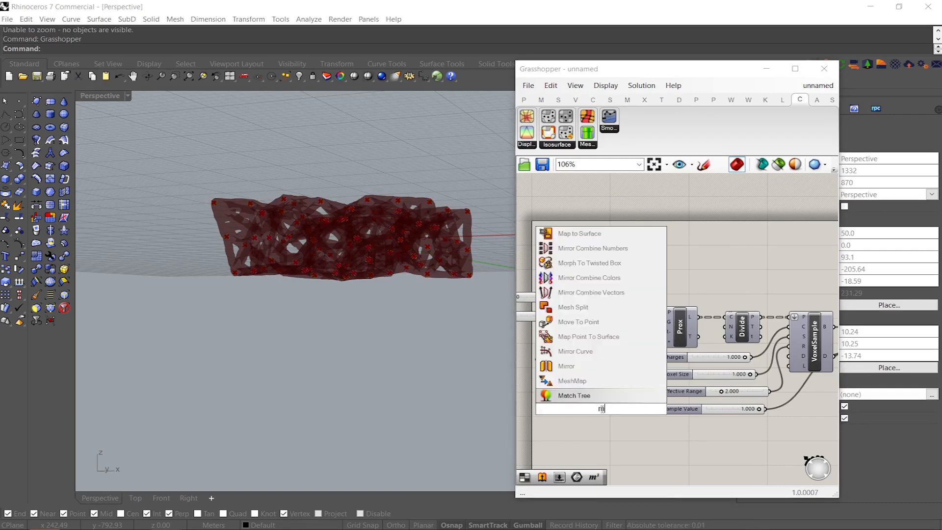
pyautogui.press('Return')
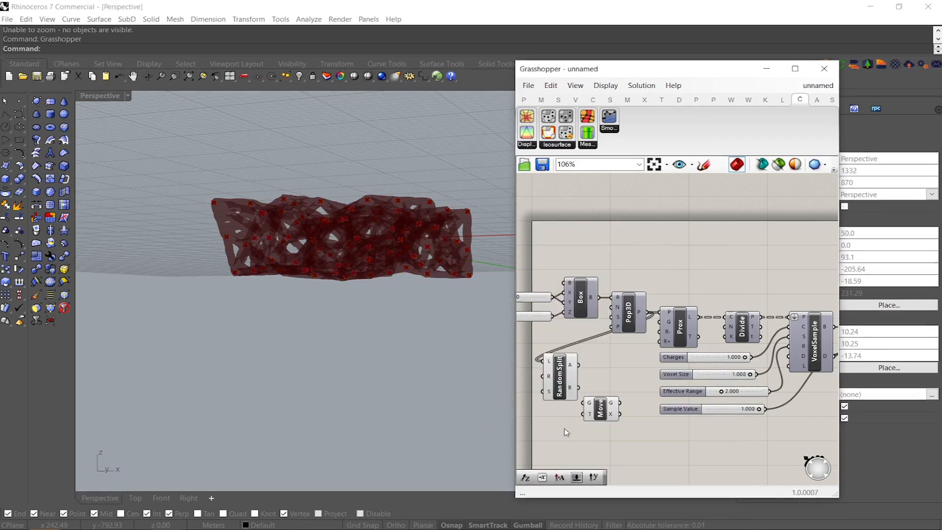
pyautogui.doubleClick(564, 429)
pyautogui.write('z')
pyautogui.click(571, 416)
# Add a Negative component and connect its output to Unit Z's factor input
pyautogui.moveTo(586, 430); pyautogui.dragTo(643, 420, button='right')
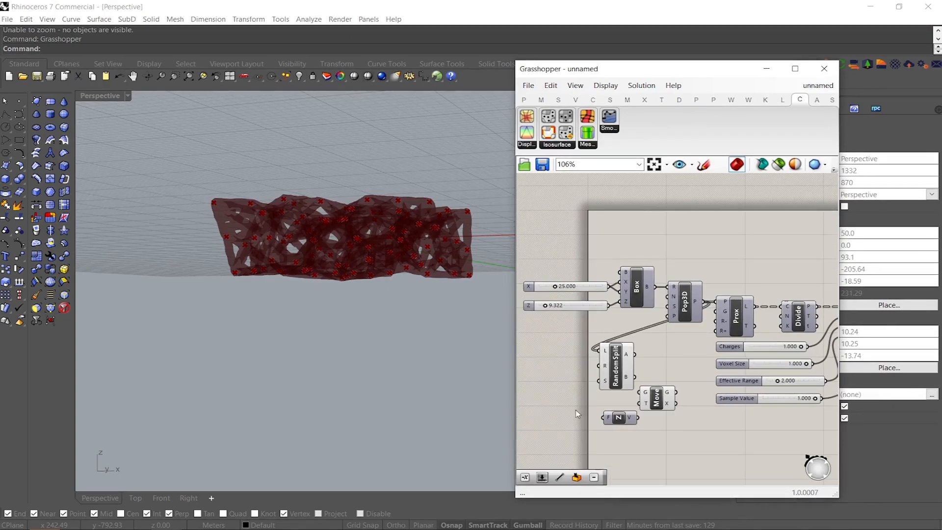
pyautogui.doubleClick(578, 414)
pyautogui.write('neg')
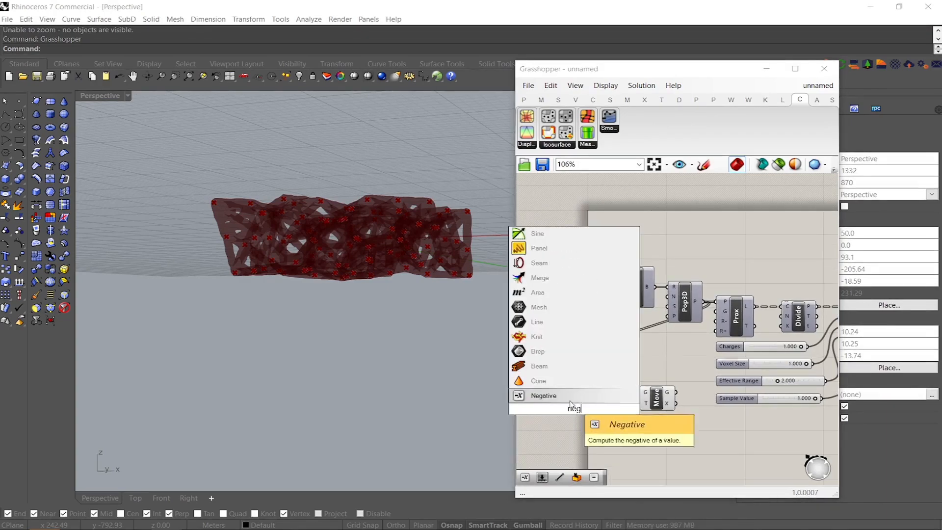
pyautogui.click(570, 400)
pyautogui.moveTo(725, 468); pyautogui.dragTo(750, 437, button='right')
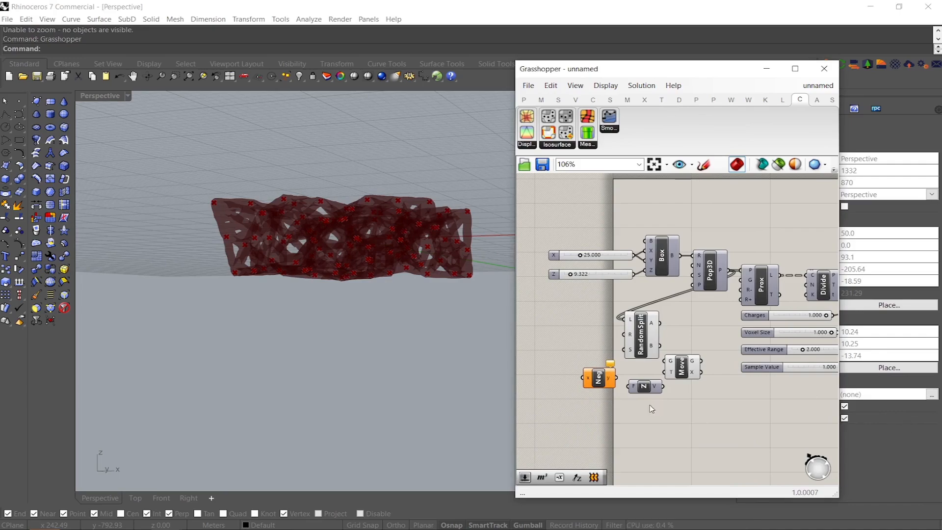
pyautogui.scroll(3, 631, 390)
pyautogui.moveTo(616, 376); pyautogui.dragTo(620, 379)
# Add a number slider with the value 25.000 and connect it to the Negative component's x input
pyautogui.moveTo(606, 384); pyautogui.dragTo(701, 378, button='right')
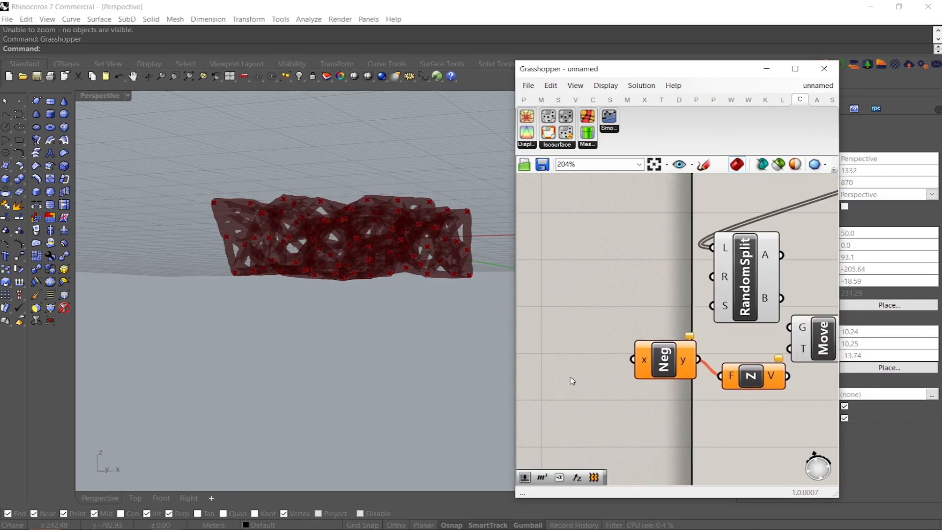
pyautogui.doubleClick(570, 379)
pyautogui.write('2')
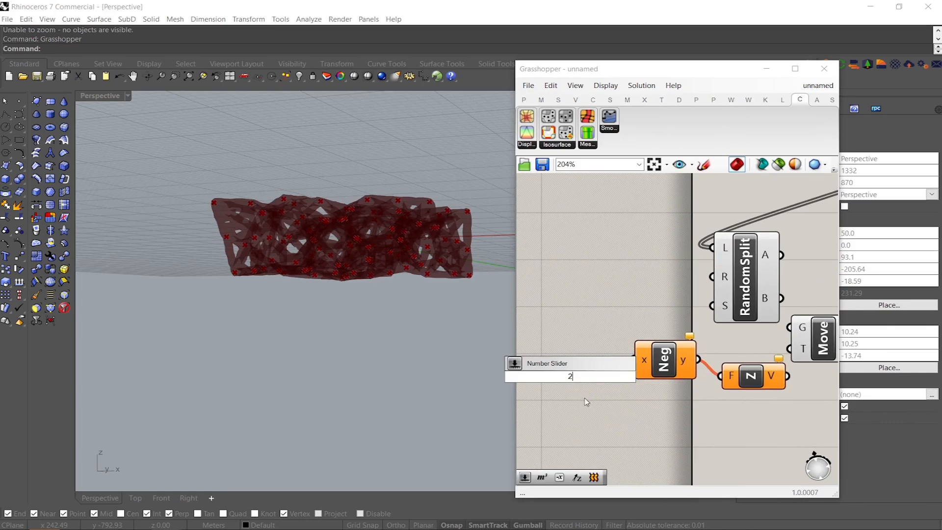
pyautogui.write('5.')
pyautogui.press('Return')
pyautogui.moveTo(634, 362); pyautogui.dragTo(650, 376)
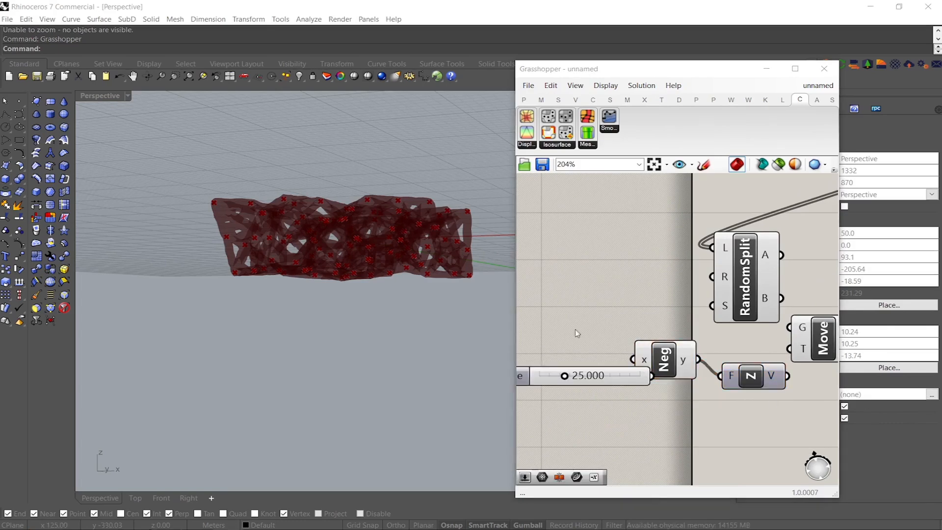
pyautogui.moveTo(644, 341); pyautogui.dragTo(615, 344, button='right')
pyautogui.moveTo(604, 381); pyautogui.dragTo(562, 361)
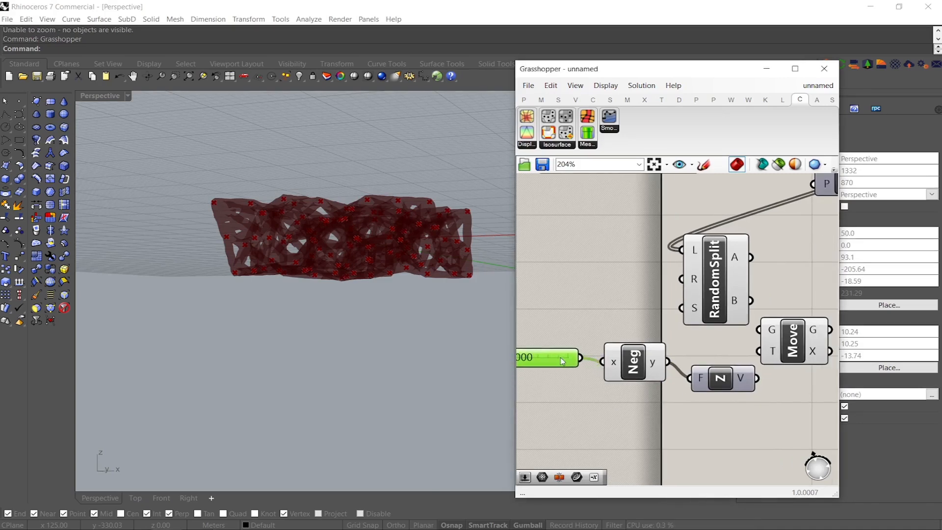
# Wire Random Split List's B output and the Unit Z vector into Move's G and T inputs, and line up the components
pyautogui.moveTo(730, 350); pyautogui.dragTo(707, 365, button='right')
pyautogui.moveTo(735, 335); pyautogui.dragTo(733, 394)
pyautogui.moveTo(703, 395); pyautogui.dragTo(699, 363)
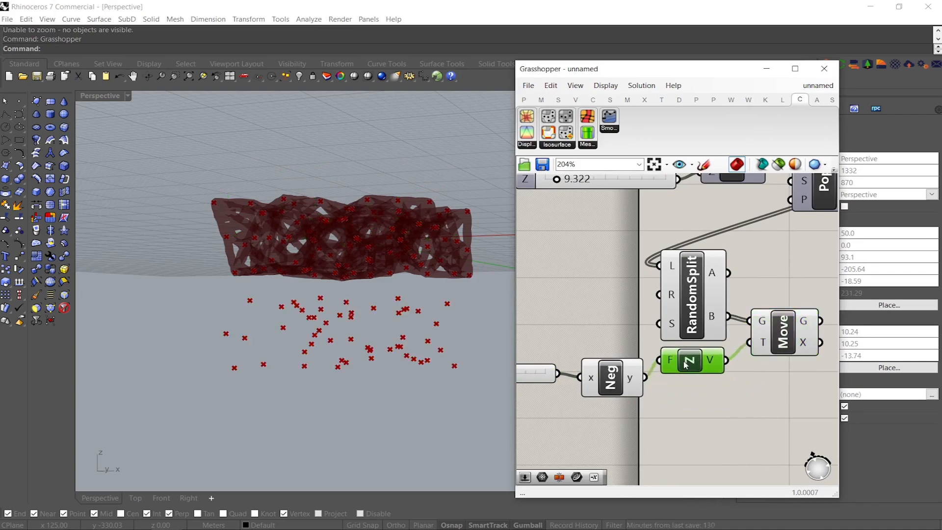
pyautogui.moveTo(699, 363); pyautogui.dragTo(763, 384, button='right')
pyautogui.moveTo(672, 402); pyautogui.dragTo(671, 386)
pyautogui.moveTo(602, 397); pyautogui.dragTo(609, 385)
pyautogui.moveTo(703, 394); pyautogui.dragTo(610, 387, button='right')
pyautogui.moveTo(770, 386); pyautogui.dragTo(708, 387, button='right')
pyautogui.moveTo(708, 360); pyautogui.dragTo(705, 355)
# Add a Line component joining Random Split List's B points to their moved copies, placed beneath the Sample Value slider
pyautogui.doubleClick(728, 417)
pyautogui.write('line')
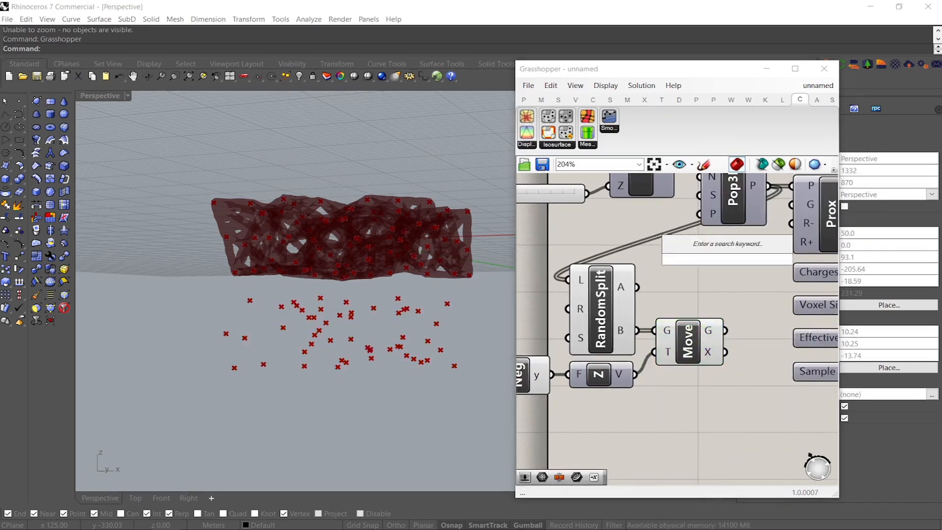
pyautogui.click(708, 392)
pyautogui.moveTo(693, 407); pyautogui.dragTo(663, 363)
pyautogui.moveTo(693, 426); pyautogui.dragTo(725, 352)
pyautogui.scroll(-4, 638, 417)
pyautogui.moveTo(598, 438); pyautogui.dragTo(650, 437)
# Connect the Line output to Divide's curve input in addition to the Proximity links, and inspect the extended isosurface
pyautogui.moveTo(725, 403); pyautogui.dragTo(698, 314)
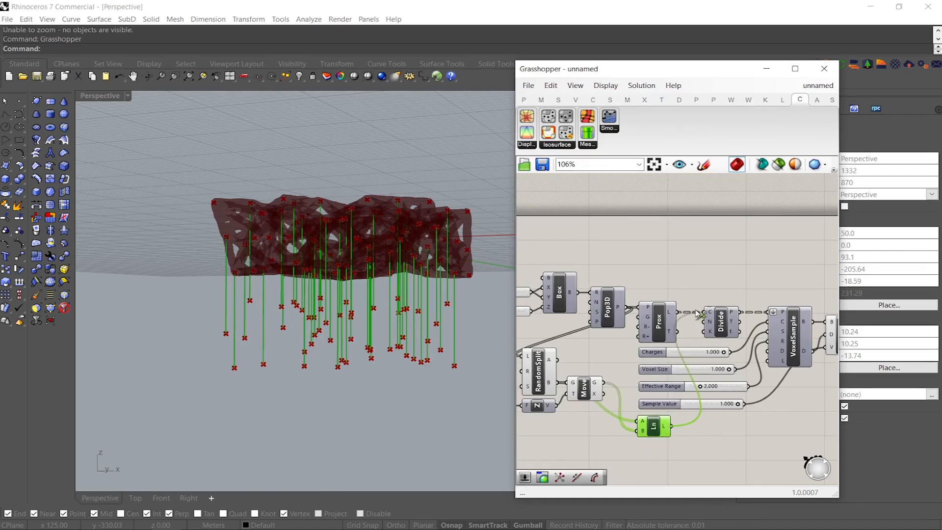
pyautogui.moveTo(713, 377); pyautogui.dragTo(665, 381, button='right')
pyautogui.click(713, 370)
pyautogui.scroll(5, 343, 340)
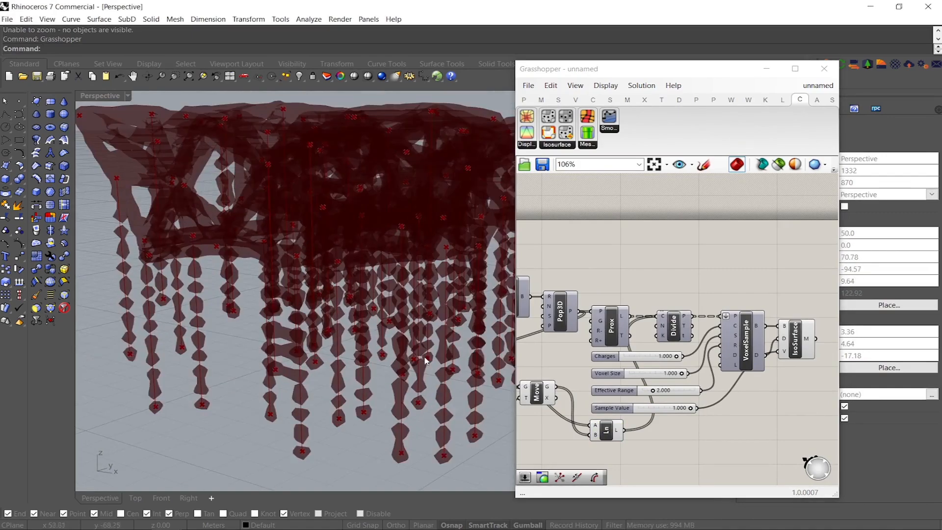
# Adjust the slider feeding the Negative component, trying 14.998 and settling on 21.102
pyautogui.scroll(6, 593, 392)
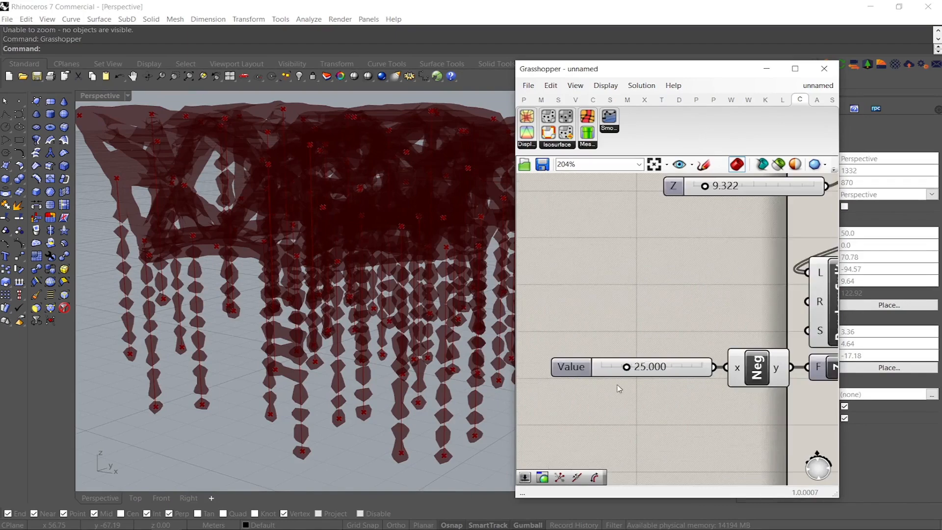
pyautogui.moveTo(639, 357); pyautogui.dragTo(629, 361)
pyautogui.scroll(-5, 438, 345)
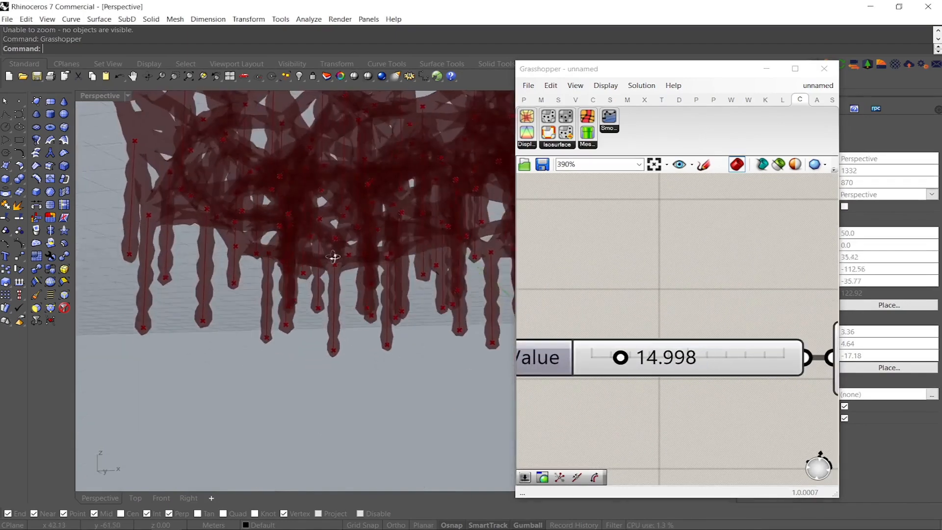
pyautogui.scroll(-7, 610, 326)
pyautogui.scroll(8, 569, 371)
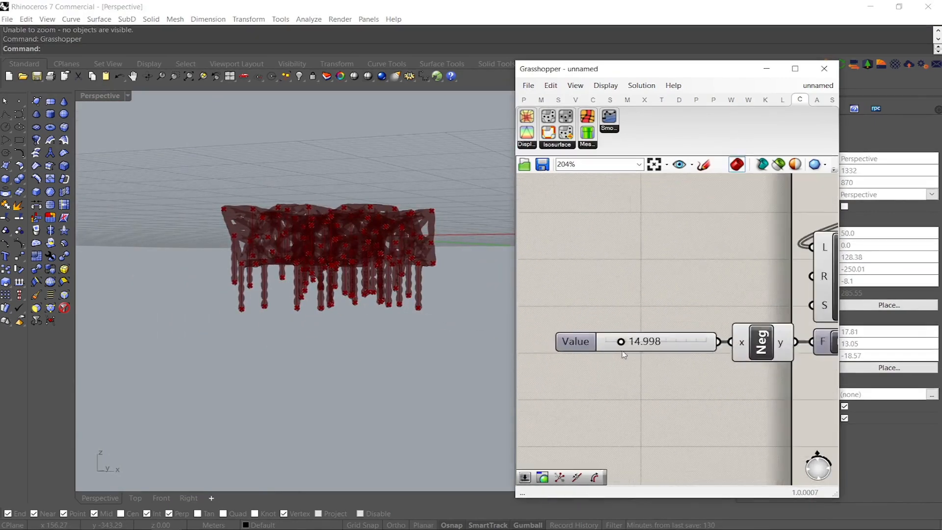
pyautogui.moveTo(610, 333); pyautogui.dragTo(623, 332)
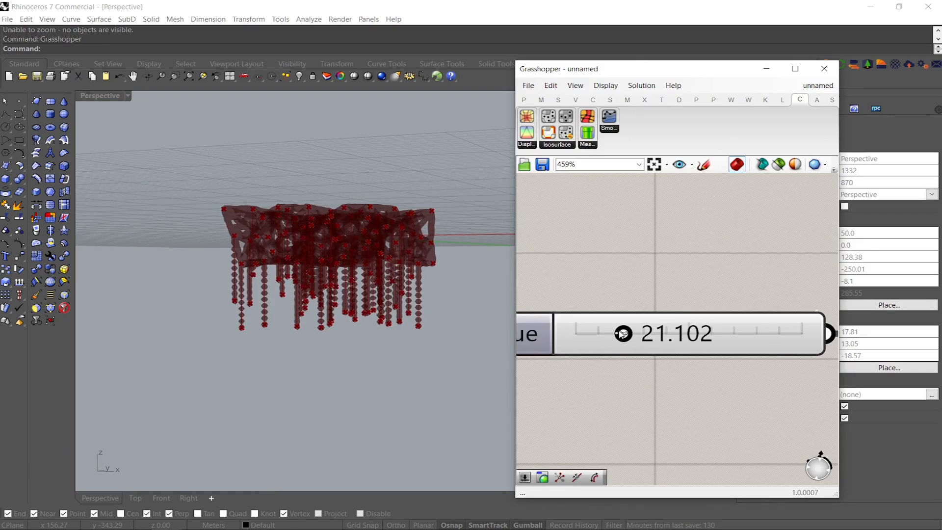
# Add a Count slider above Proximity, connect it to Divide's N input and set it to 18
pyautogui.scroll(-9, 615, 358)
pyautogui.scroll(4, 762, 239)
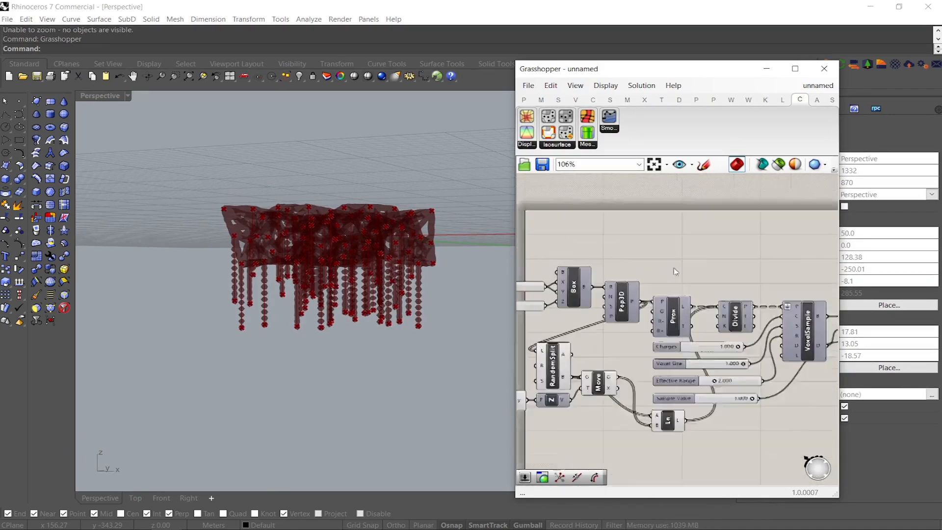
pyautogui.doubleClick(674, 269)
pyautogui.write('15')
pyautogui.press('Return')
pyautogui.scroll(2, 752, 391)
pyautogui.moveTo(791, 273); pyautogui.dragTo(784, 271)
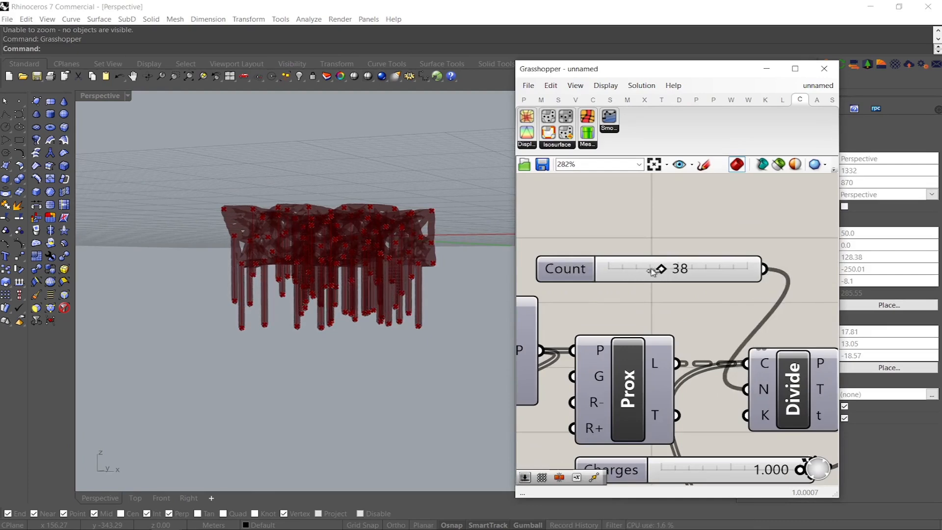
pyautogui.scroll(-4, 644, 265)
pyautogui.moveTo(671, 270); pyautogui.dragTo(691, 286)
pyautogui.moveTo(799, 314); pyautogui.dragTo(724, 310, button='right')
# Bake the IsoSurface mesh into the Rhino document
pyautogui.scroll(-3, 724, 314)
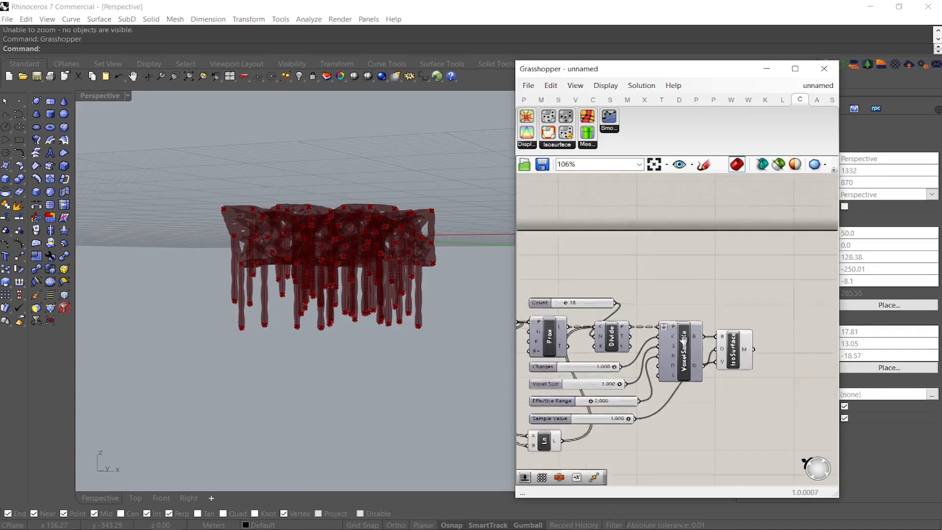
pyautogui.click(701, 360)
pyautogui.middleClick(701, 360)
pyautogui.click(722, 379)
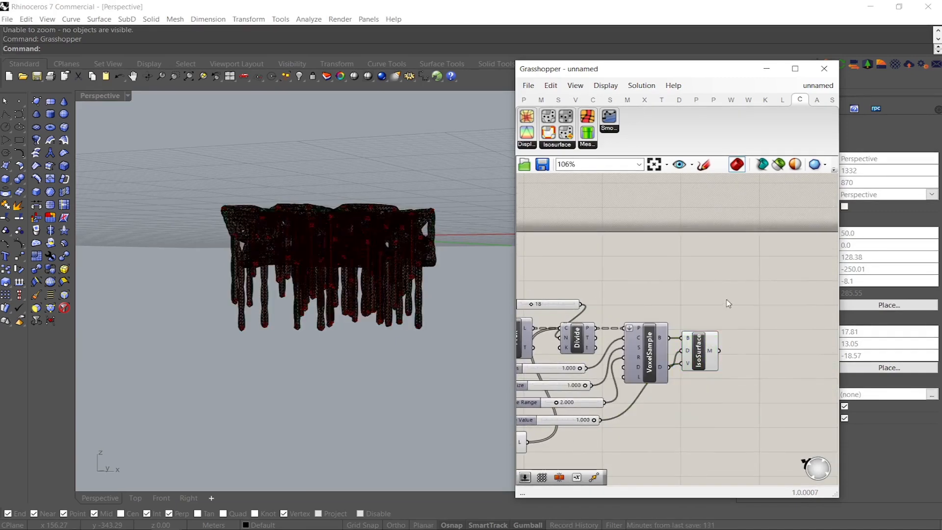
# Switch the Perspective viewport to Rendered display to inspect the baked mesh, and undo the bake
pyautogui.middleClick(418, 203)
pyautogui.click(389, 206)
pyautogui.scroll(4, 340, 270)
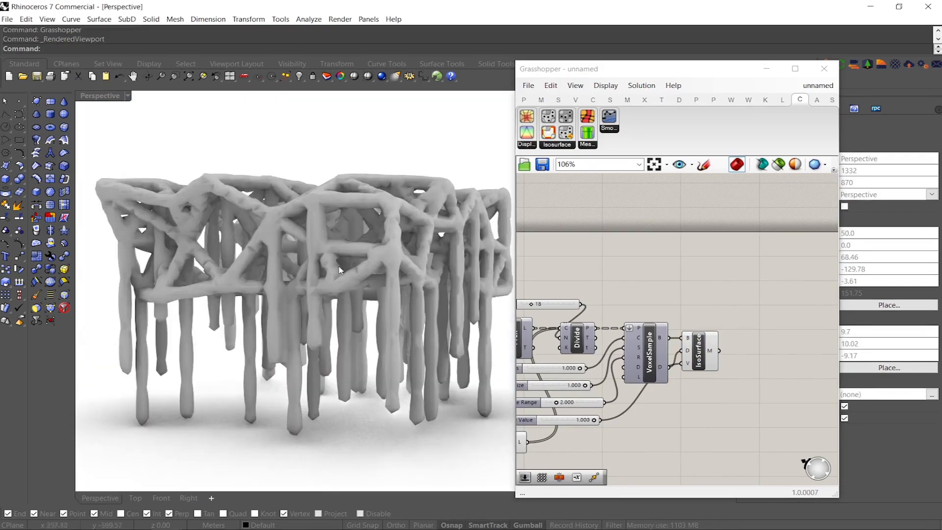
pyautogui.moveTo(330, 210); pyautogui.dragTo(429, 310, button='right')
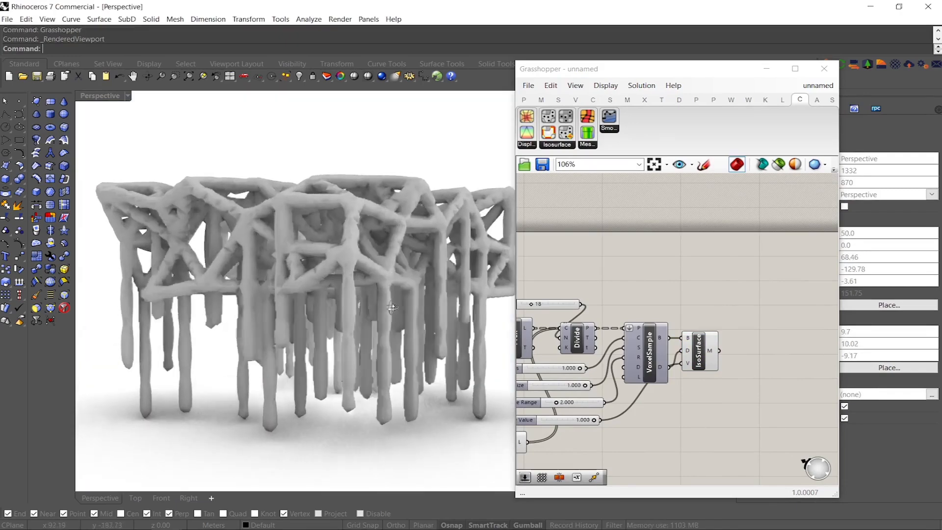
pyautogui.hotkey('ctrl', 'z')
# Add a Smooth Mesh component after IsoSurface and connect the isosurface mesh to its M input
pyautogui.moveTo(753, 358); pyautogui.dragTo(708, 358, button='right')
pyautogui.doubleClick(708, 359)
pyautogui.write('smoo')
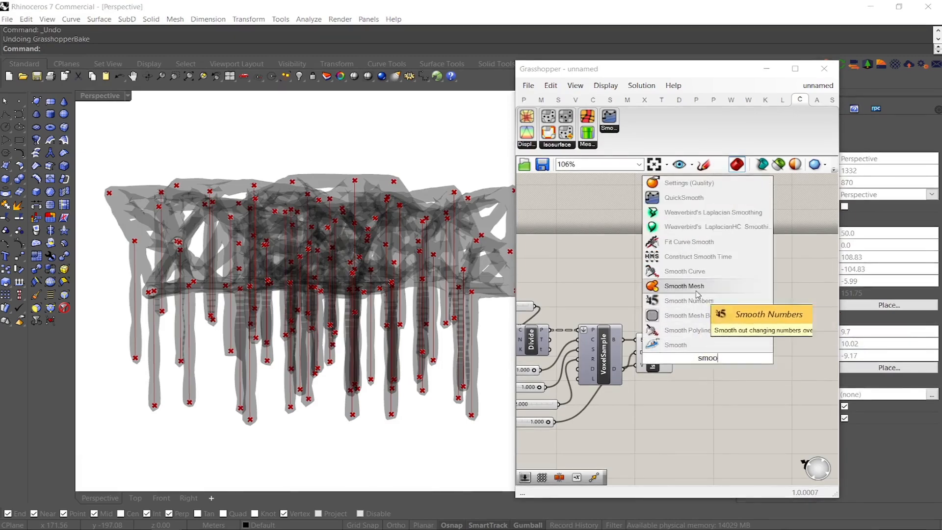
pyautogui.click(702, 309)
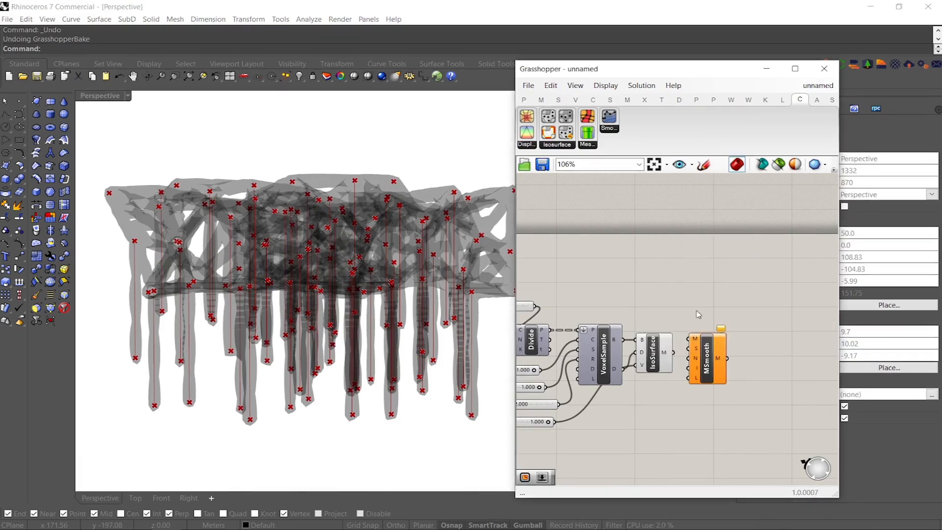
pyautogui.moveTo(668, 366); pyautogui.dragTo(668, 373)
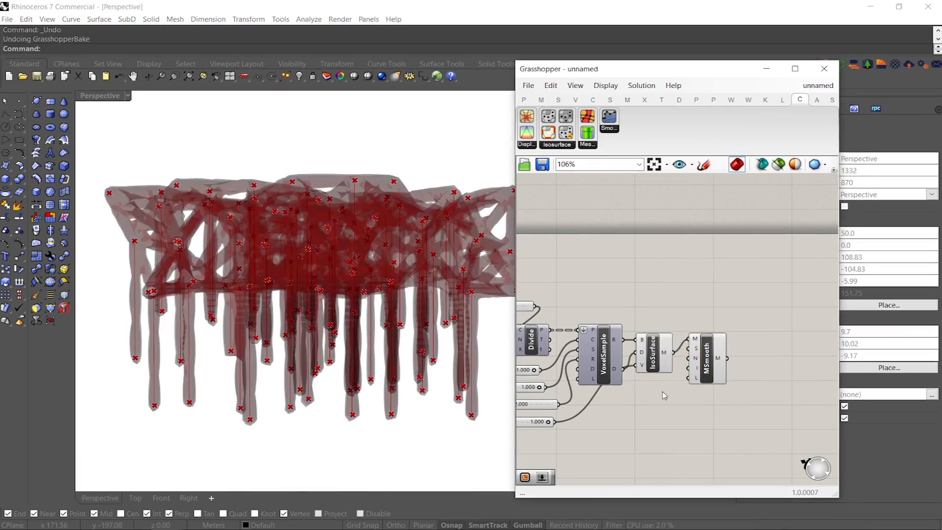
# Wire a 1.000 slider to Smooth Mesh's strength input and a slider of 11 to its iterations input
pyautogui.doubleClick(662, 390)
pyautogui.click(638, 379)
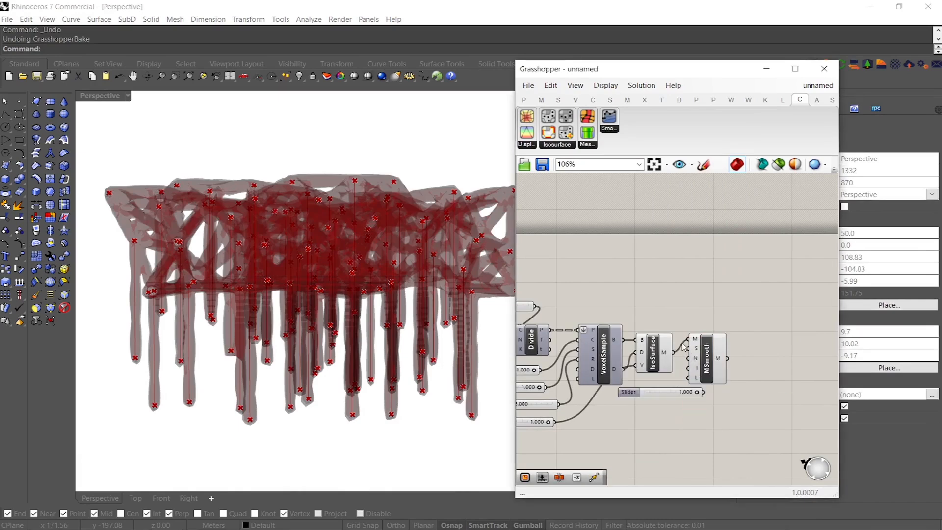
pyautogui.moveTo(708, 390); pyautogui.dragTo(699, 391)
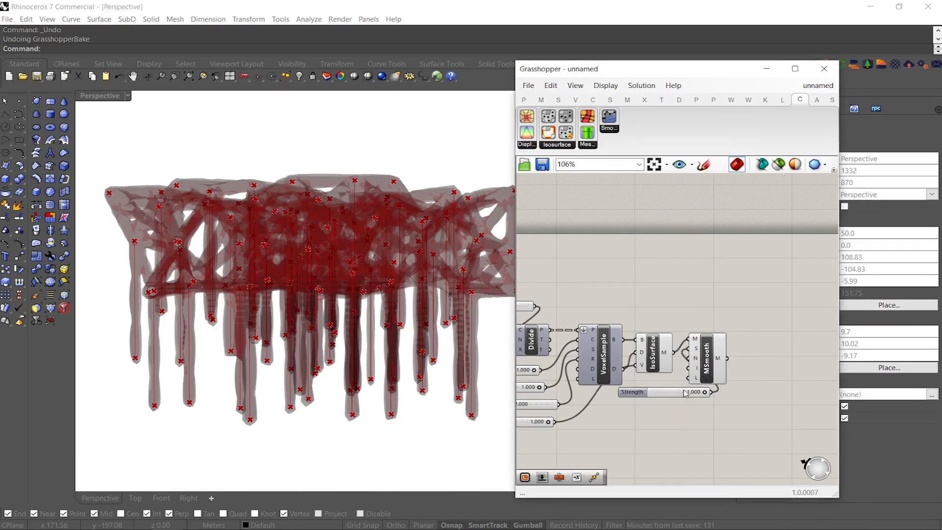
pyautogui.doubleClick(665, 413)
pyautogui.write('slider')
pyautogui.click(689, 425)
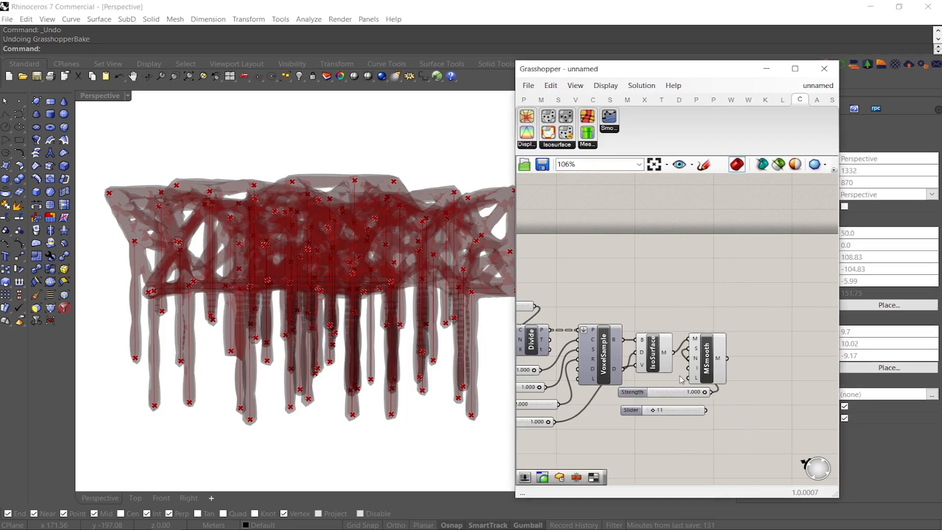
pyautogui.moveTo(708, 423); pyautogui.dragTo(706, 410)
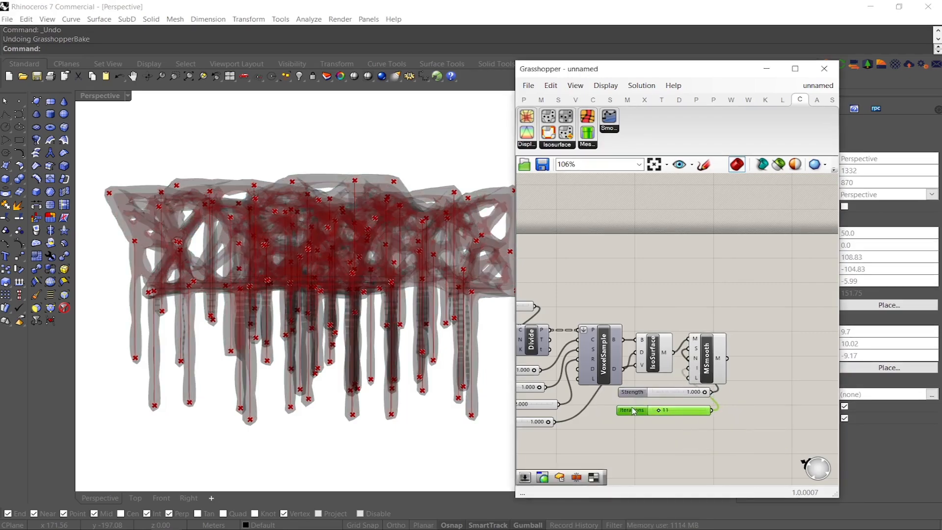
# Hide the preview of the IsoSurface component so only the smoothed mesh is displayed, and inspect it from below
pyautogui.moveTo(652, 431); pyautogui.dragTo(590, 306)
pyautogui.middleClick(652, 364)
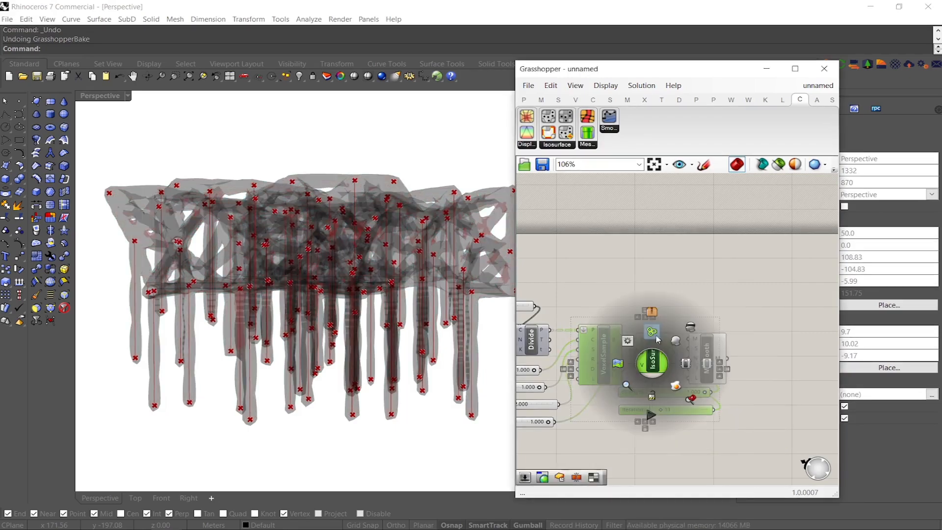
pyautogui.click(690, 327)
pyautogui.click(680, 301)
pyautogui.moveTo(256, 298); pyautogui.dragTo(314, 259, button='right')
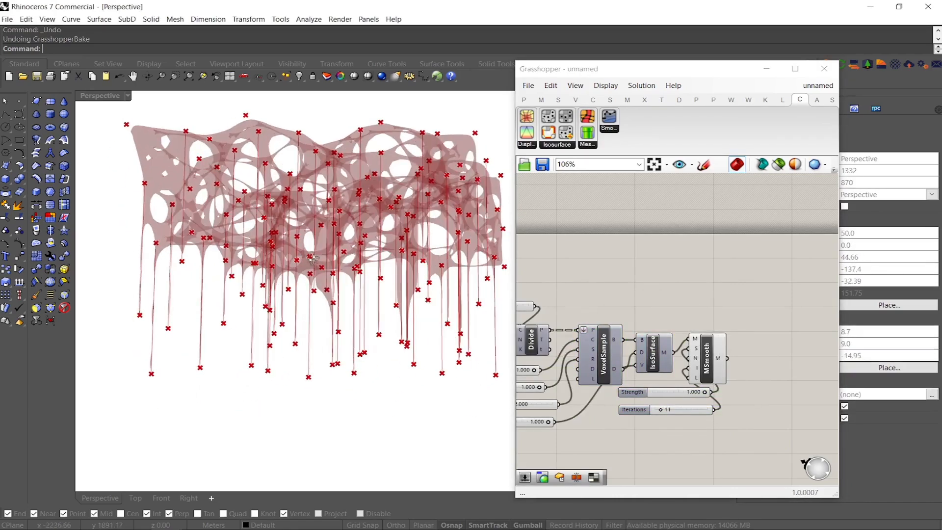
pyautogui.moveTo(567, 394); pyautogui.dragTo(689, 387, button='right')
pyautogui.scroll(3, 625, 387)
pyautogui.scroll(3, 690, 388)
pyautogui.scroll(-2, 690, 387)
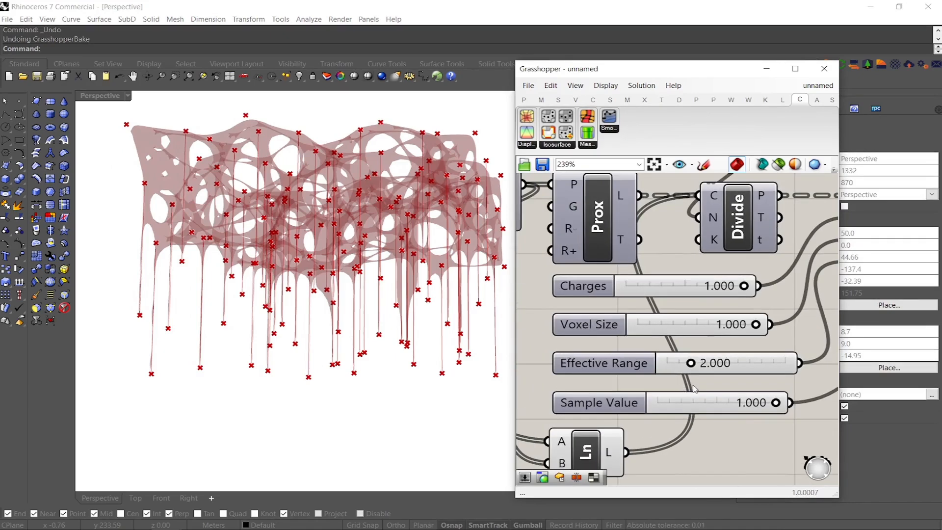
pyautogui.moveTo(690, 380); pyautogui.dragTo(653, 381, button='right')
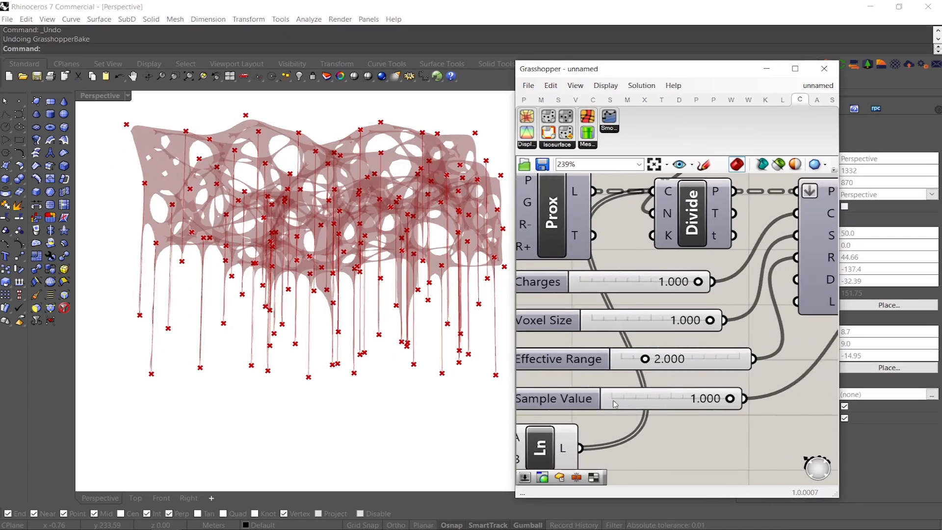
pyautogui.doubleClick(638, 360)
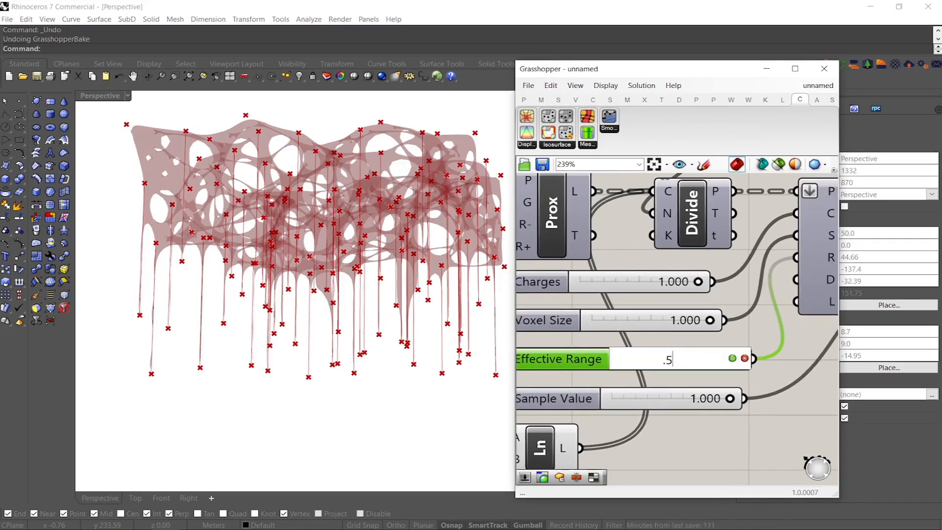
pyautogui.press('Return')
pyautogui.moveTo(663, 388); pyautogui.dragTo(666, 404, button='right')
pyautogui.hotkey('ctrl', 'z')
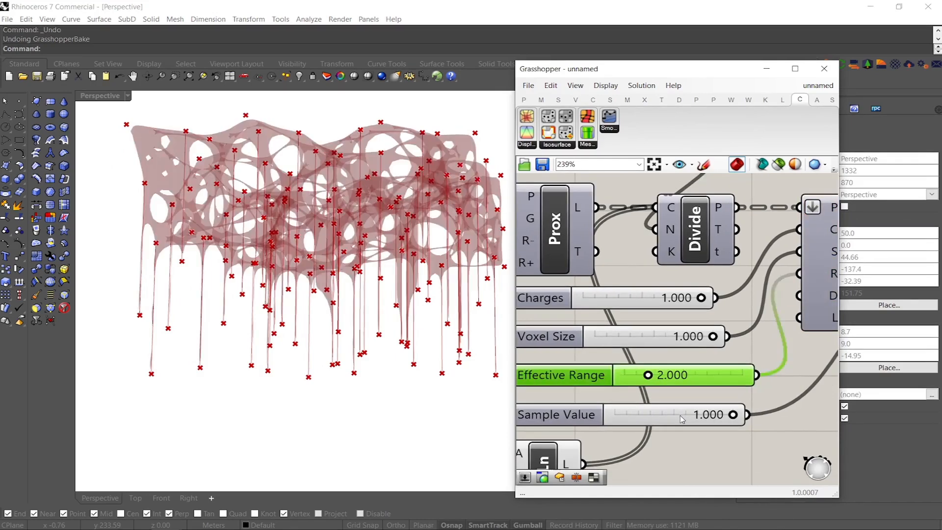
# Set the Sample Value slider to 0.5 and inspect the thickened mesh preview
pyautogui.doubleClick(682, 418)
pyautogui.write('.5')
pyautogui.press('Return')
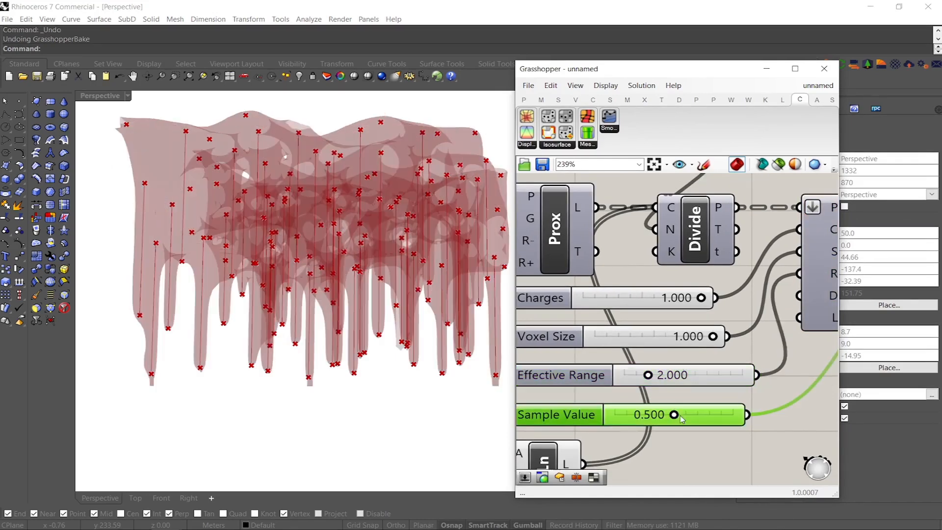
pyautogui.moveTo(363, 230); pyautogui.dragTo(381, 240, button='right')
# Bake the smoothed mesh, inspect it in the rendered Perspective viewport, and undo the bake
pyautogui.scroll(-6, 754, 334)
pyautogui.moveTo(754, 334); pyautogui.dragTo(707, 330, button='right')
pyautogui.scroll(6, 692, 302)
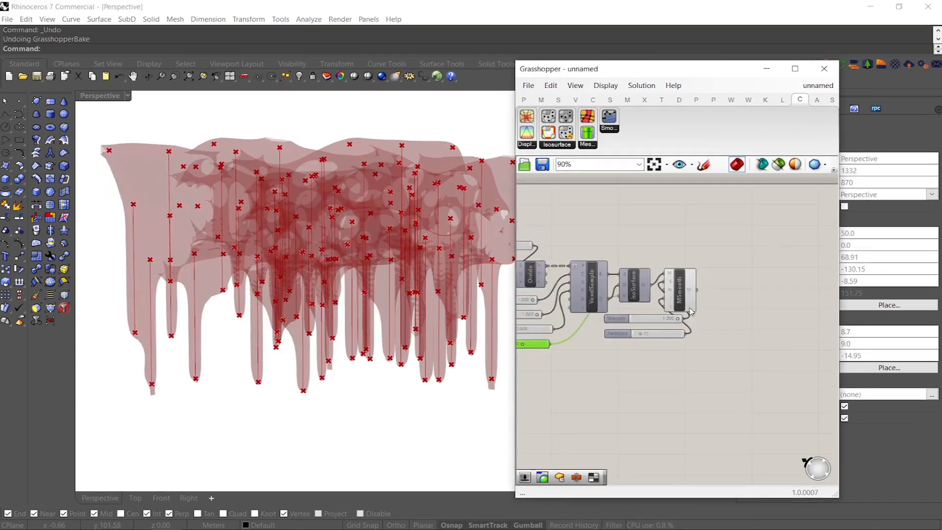
pyautogui.click(684, 286)
pyautogui.scroll(1, 683, 284)
pyautogui.middleClick(680, 283)
pyautogui.click(704, 311)
pyautogui.click(720, 248)
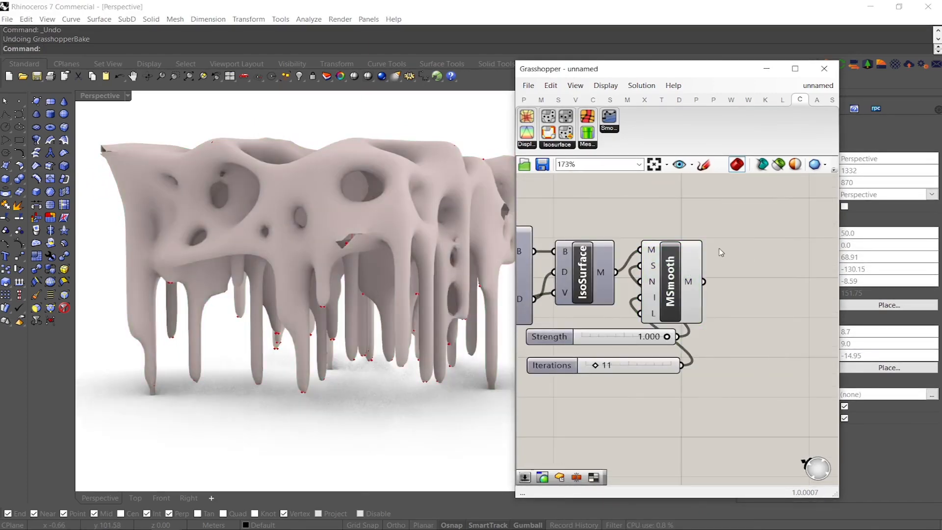
pyautogui.moveTo(322, 141)
pyautogui.mouseDown(button='right')
pyautogui.moveTo(305, 258)
pyautogui.moveTo(314, 130)
pyautogui.mouseUp(button='right')
pyautogui.moveTo(355, 197); pyautogui.dragTo(389, 146, button='right')
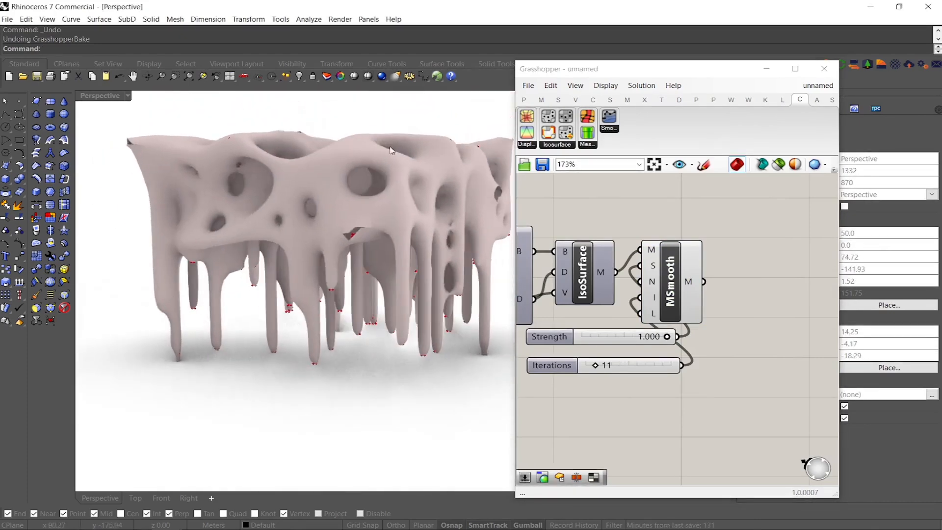
pyautogui.hotkey('ctrl', 'z')
# Set the Sample Value slider feeding VoxelSample to 0.6
pyautogui.moveTo(588, 302); pyautogui.dragTo(693, 294, button='right')
pyautogui.moveTo(516, 375); pyautogui.dragTo(622, 364, button='right')
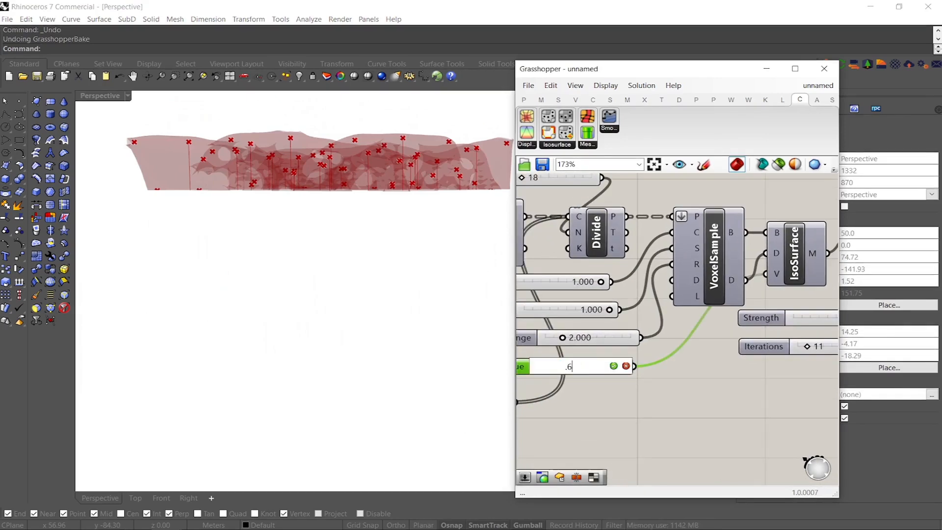
pyautogui.press('Return')
pyautogui.moveTo(468, 193); pyautogui.dragTo(477, 150, button='right')
# Bake the smoothed mesh at the new sample value, view it from several sides, and undo the bake
pyautogui.scroll(-3, 659, 332)
pyautogui.moveTo(790, 326); pyautogui.dragTo(722, 325, button='right')
pyautogui.scroll(3, 722, 324)
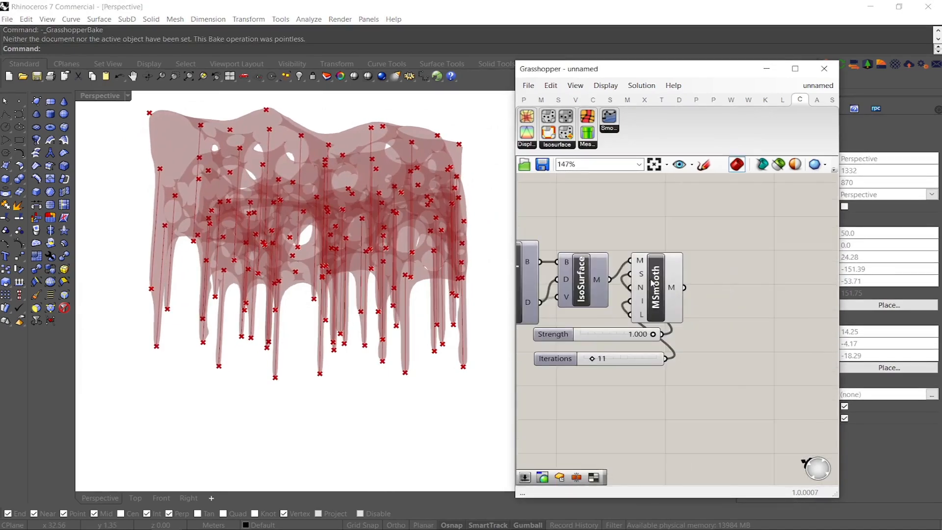
pyautogui.click(666, 281)
pyautogui.middleClick(665, 280)
pyautogui.click(690, 304)
pyautogui.moveTo(409, 205)
pyautogui.mouseDown(button='right')
pyautogui.moveTo(327, 262)
pyautogui.moveTo(288, 255)
pyautogui.moveTo(293, 351)
pyautogui.moveTo(320, 245)
pyautogui.moveTo(368, 255)
pyautogui.mouseUp(button='right')
pyautogui.moveTo(578, 283); pyautogui.dragTo(599, 326, button='right')
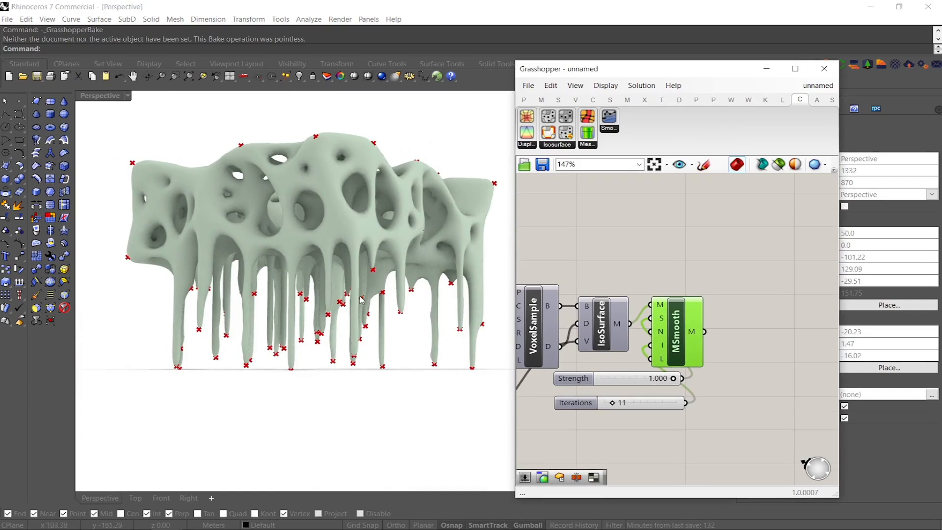
pyautogui.moveTo(363, 290); pyautogui.dragTo(349, 314, button='right')
pyautogui.hotkey('ctrl', 'z')
# Add a curve Contour component after Smooth Mesh and connect the smoothed mesh to its S input
pyautogui.moveTo(627, 333); pyautogui.dragTo(579, 338, button='right')
pyautogui.click(673, 335)
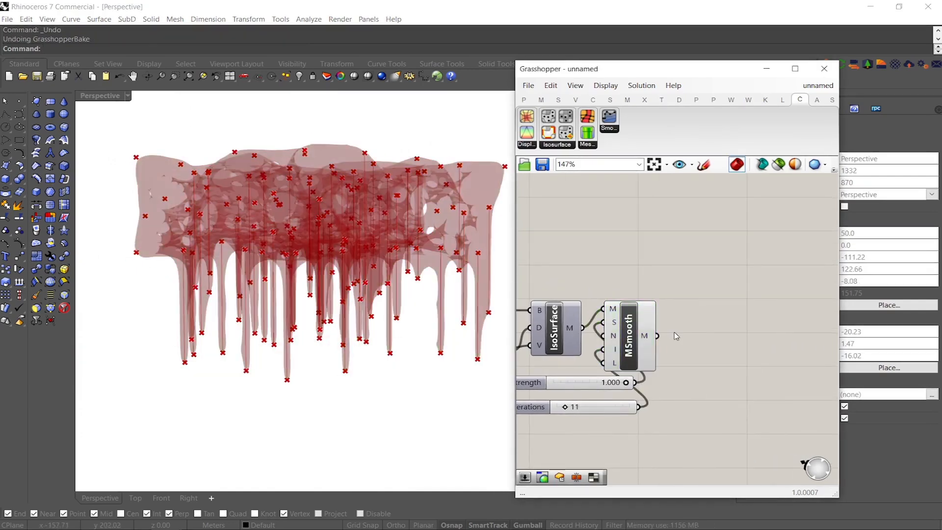
pyautogui.doubleClick(676, 336)
pyautogui.write('cont')
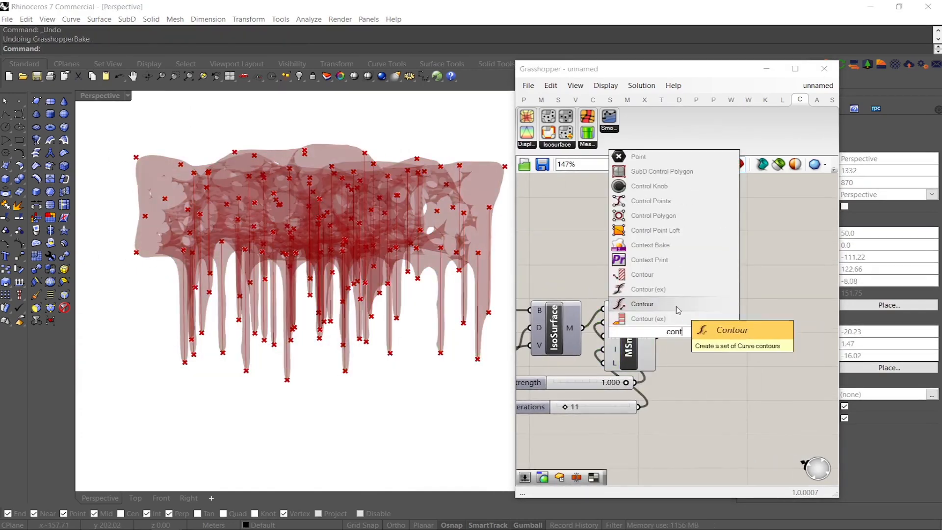
pyautogui.click(673, 308)
pyautogui.moveTo(664, 319); pyautogui.dragTo(695, 324)
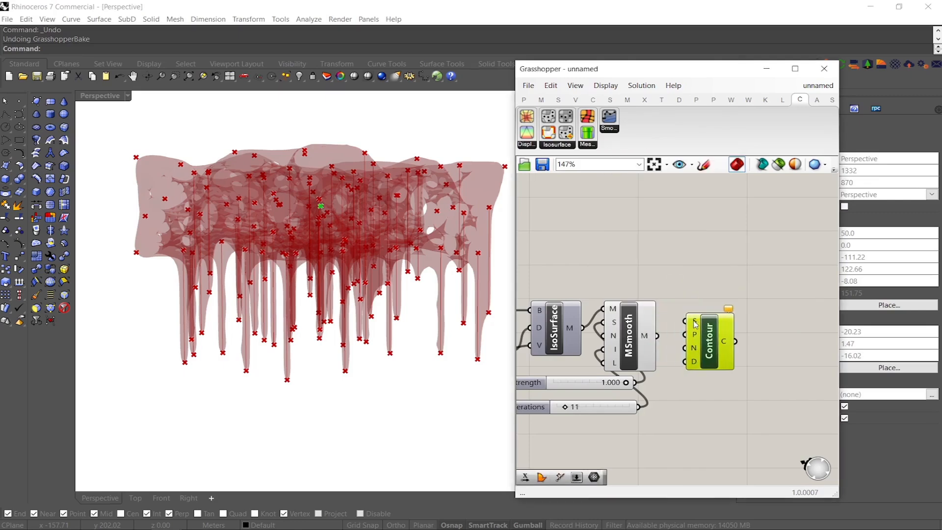
# Wire a Unit X vector into Contour's N input and a 0.5 slider into its D input
pyautogui.doubleClick(679, 414)
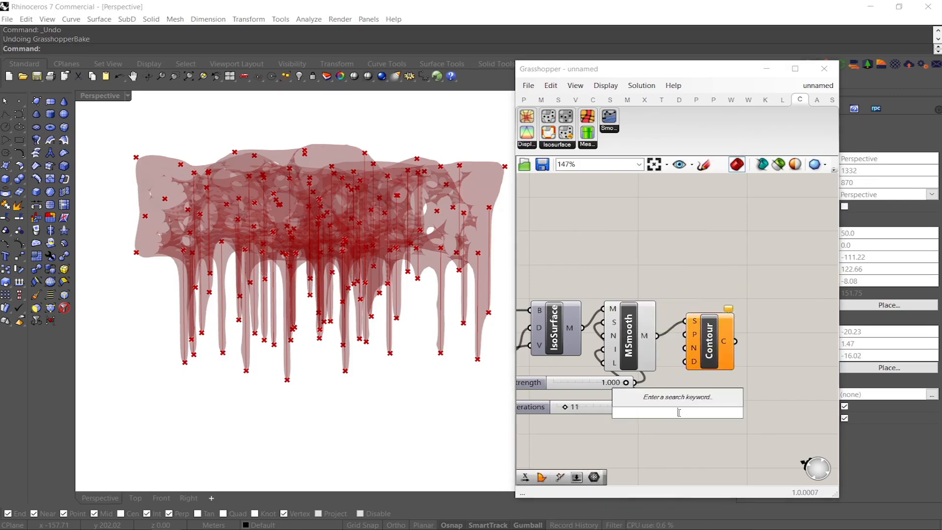
pyautogui.write('x')
pyautogui.click(667, 399)
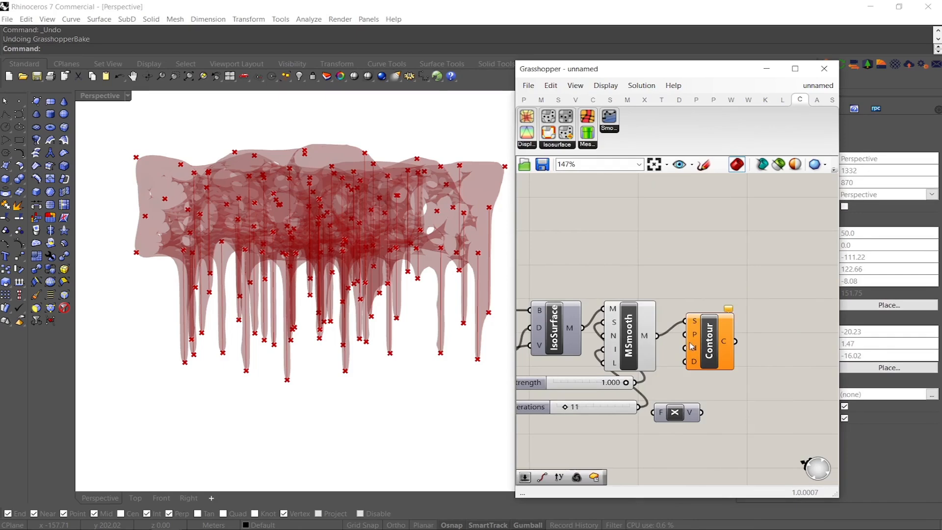
pyautogui.doubleClick(651, 447)
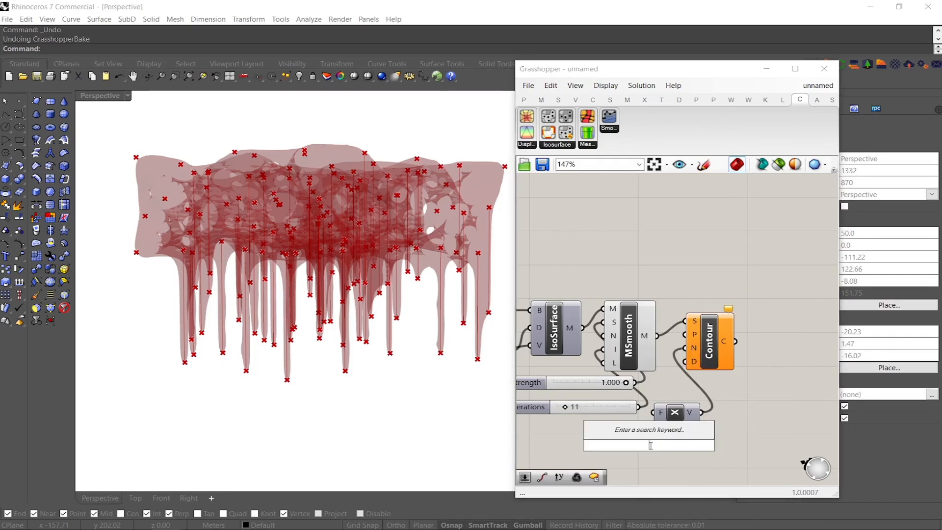
pyautogui.write('0.5')
pyautogui.press('Return')
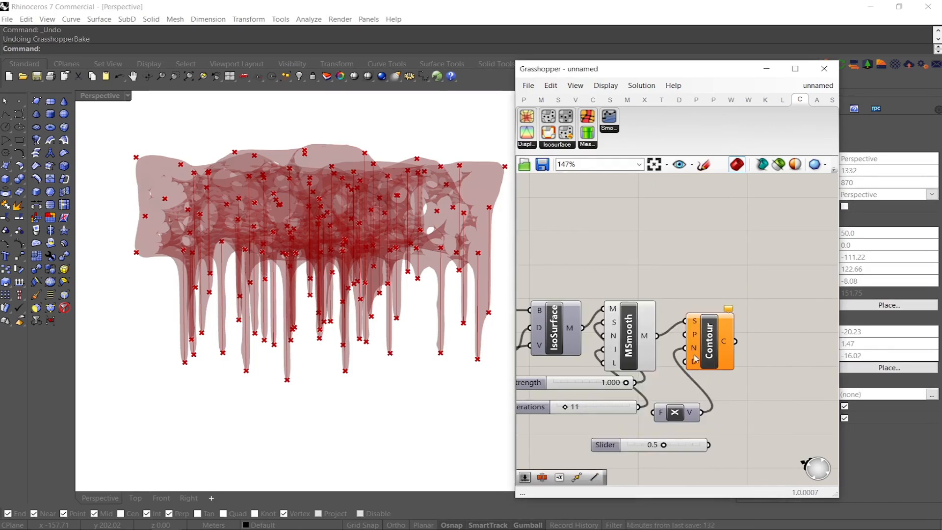
# Add a Boundary Surfaces component after Contour and connect the contour curves to its E input
pyautogui.moveTo(775, 345); pyautogui.dragTo(727, 347, button='right')
pyautogui.doubleClick(733, 349)
pyautogui.write('bound')
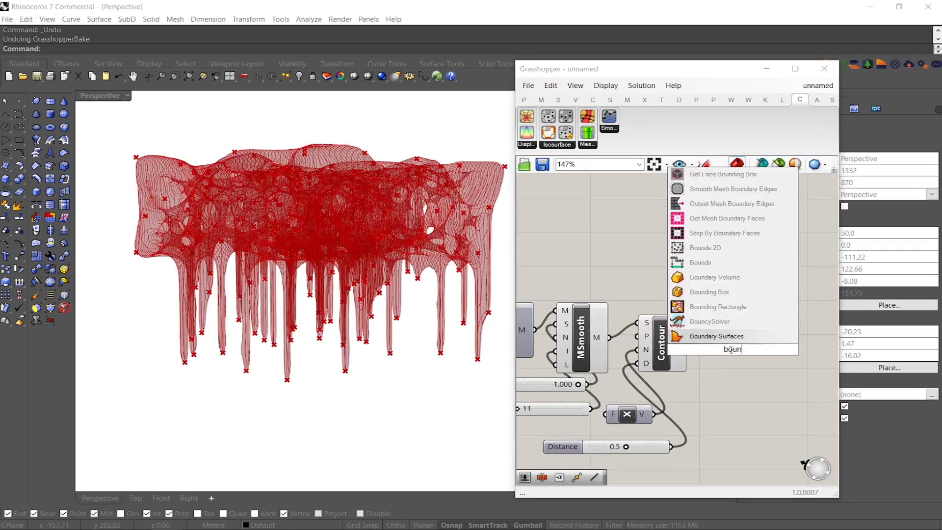
pyautogui.click(718, 342)
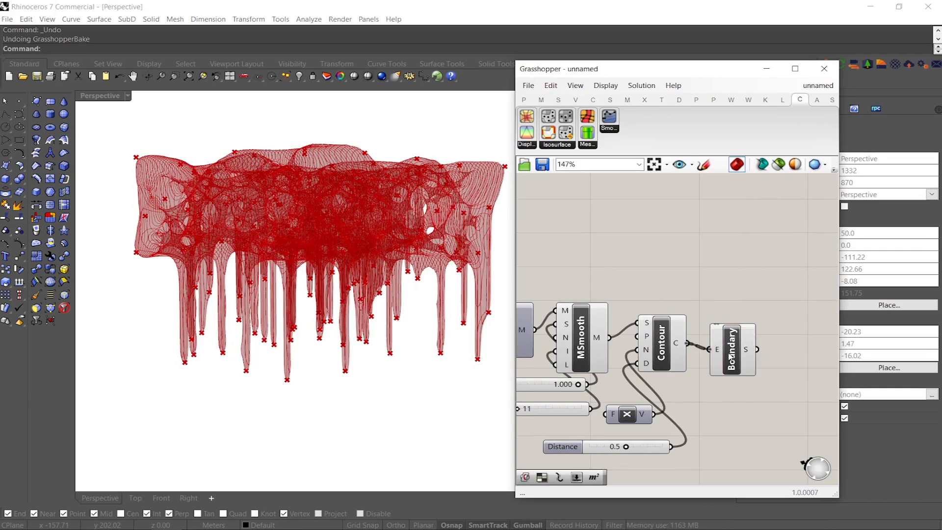
pyautogui.moveTo(731, 357); pyautogui.dragTo(723, 347)
# Hide the preview of the Contour component
pyautogui.scroll(-3, 699, 364)
pyautogui.moveTo(690, 285); pyautogui.dragTo(589, 432)
pyautogui.middleClick(604, 363)
pyautogui.click(641, 327)
# Add a Custom Preview component and connect the boundary surfaces to its G input
pyautogui.moveTo(746, 335); pyautogui.dragTo(679, 340, button='right')
pyautogui.click(702, 351)
pyautogui.doubleClick(706, 354)
pyautogui.write('cus')
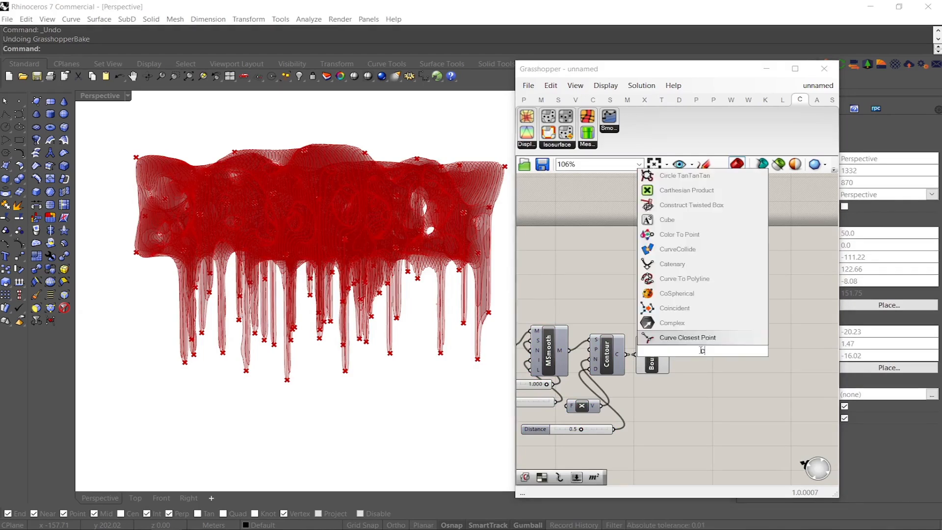
pyautogui.write('t')
pyautogui.click(697, 308)
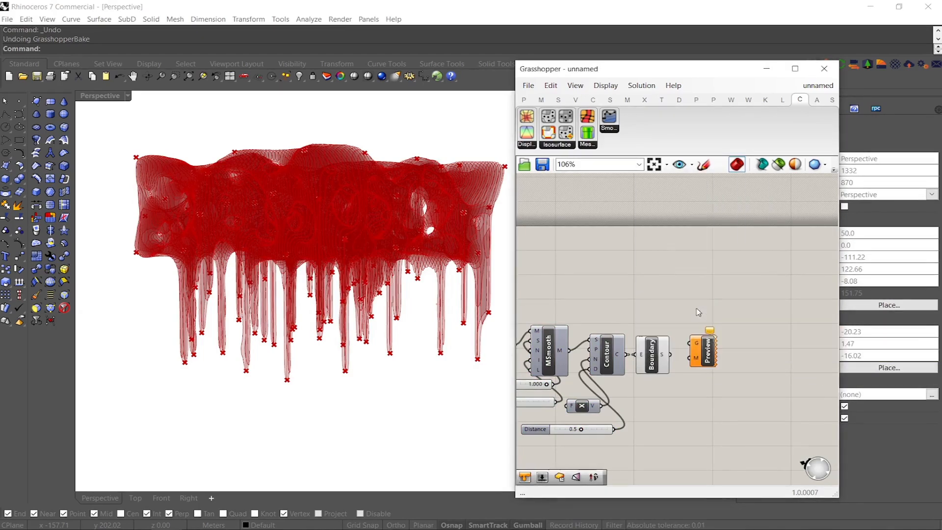
pyautogui.scroll(3, 699, 350)
pyautogui.moveTo(673, 358); pyautogui.dragTo(682, 344)
# Add a Colour Swatch and connect it to the Custom Preview's M input
pyautogui.doubleClick(669, 422)
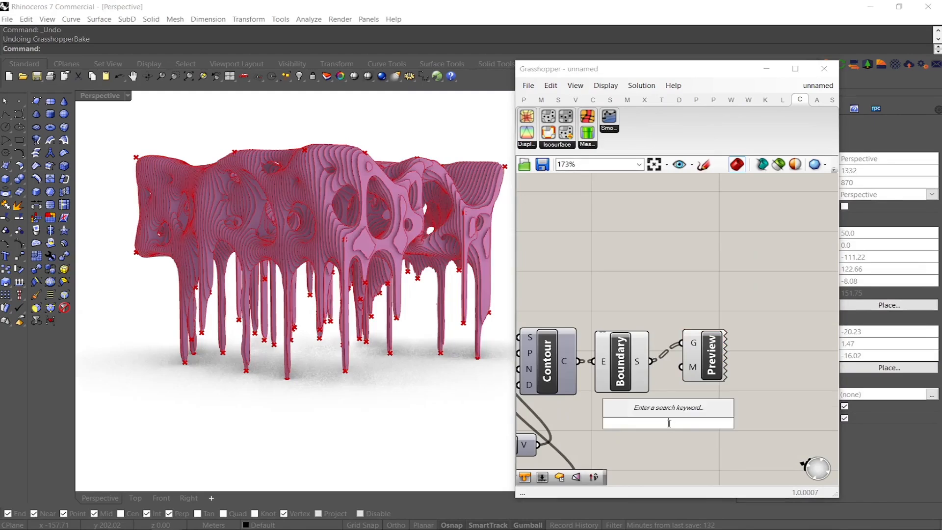
pyautogui.write('color')
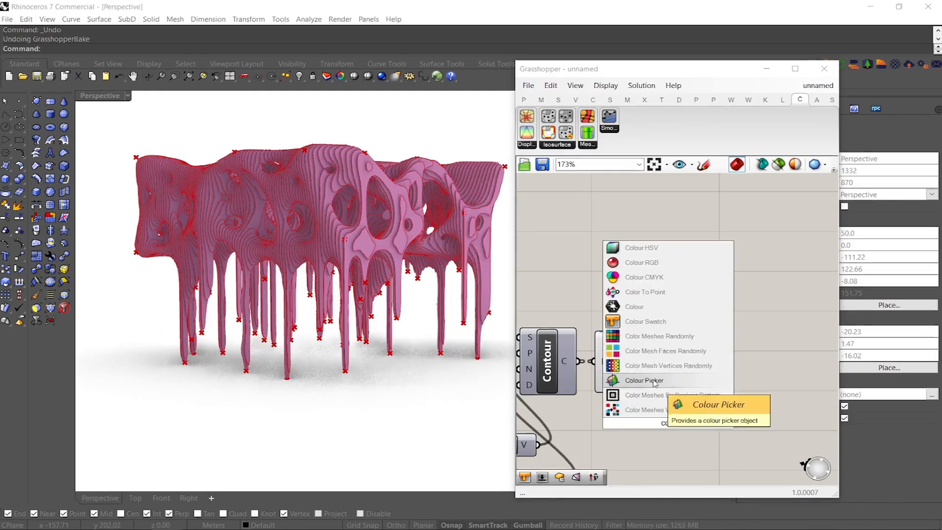
pyautogui.click(652, 323)
pyautogui.moveTo(719, 415); pyautogui.dragTo(713, 424)
pyautogui.moveTo(442, 314); pyautogui.dragTo(392, 299, button='right')
pyautogui.moveTo(632, 306); pyautogui.dragTo(684, 299, button='right')
# Turn off the preview of the Contour and Boundary Surfaces components together, and inspect the layered model from other sides
pyautogui.moveTo(660, 267); pyautogui.dragTo(616, 396)
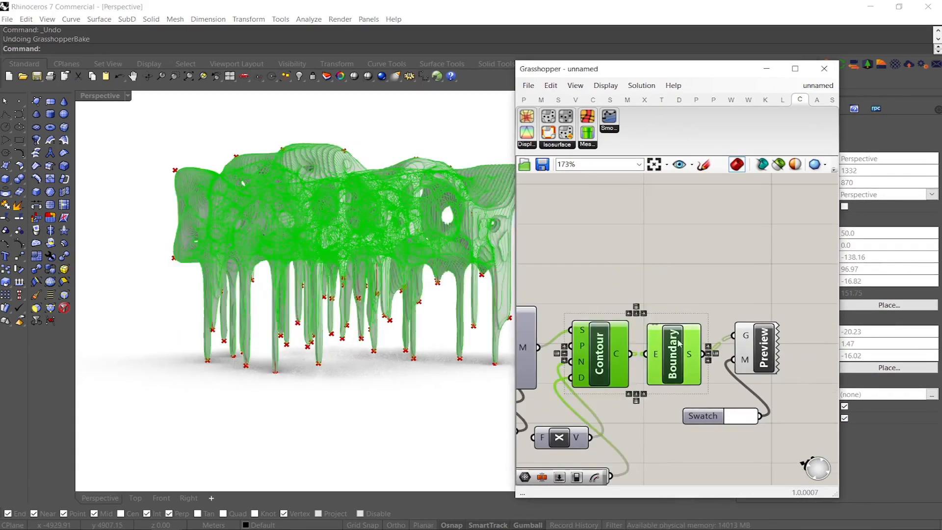
pyautogui.scroll(1, 677, 340)
pyautogui.middleClick(677, 340)
pyautogui.click(715, 300)
pyautogui.moveTo(446, 250); pyautogui.dragTo(196, 297, button='right')
pyautogui.moveTo(344, 295); pyautogui.dragTo(216, 288, button='right')
pyautogui.keyDown('shift'); pyautogui.moveTo(383, 294); pyautogui.dragTo(346, 300, button='right'); pyautogui.keyUp('shift')
pyautogui.scroll(-3, 631, 347)
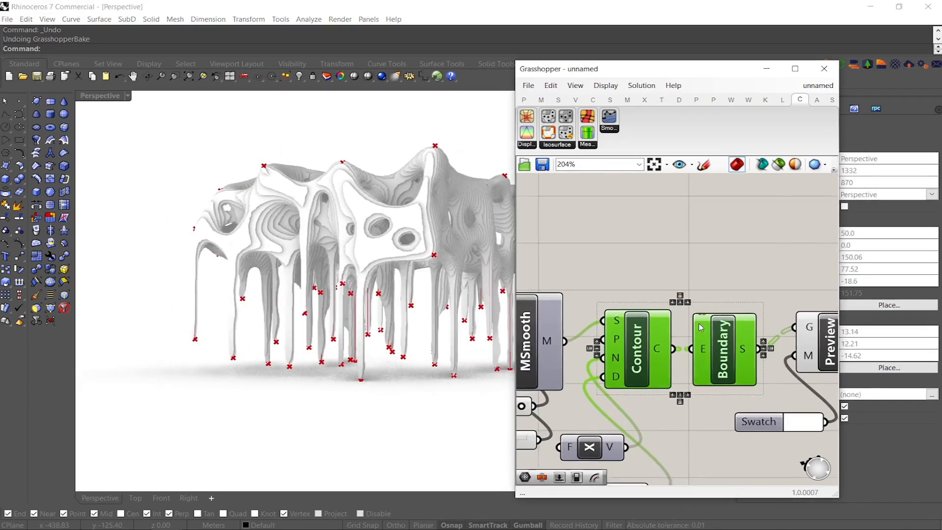
# Add a slider of 75 and wire it to the N input of Populate 3D, then inspect the regenerated form
pyautogui.scroll(2, 568, 328)
pyautogui.scroll(3, 569, 328)
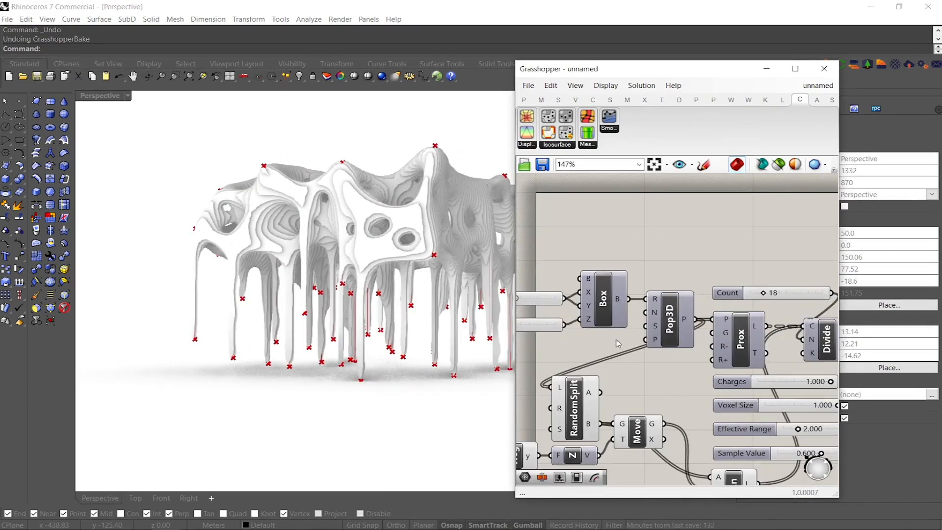
pyautogui.doubleClick(598, 346)
pyautogui.write('75')
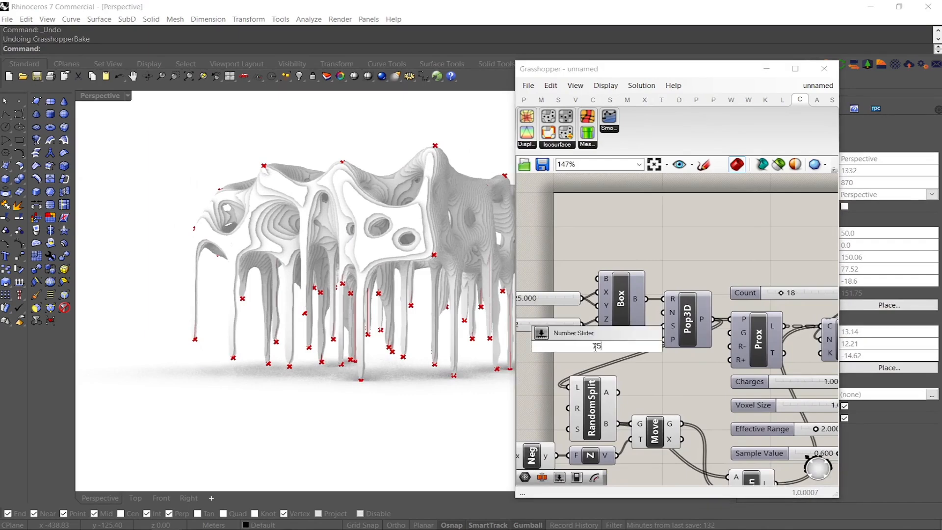
pyautogui.press('Return')
pyautogui.scroll(3, 668, 302)
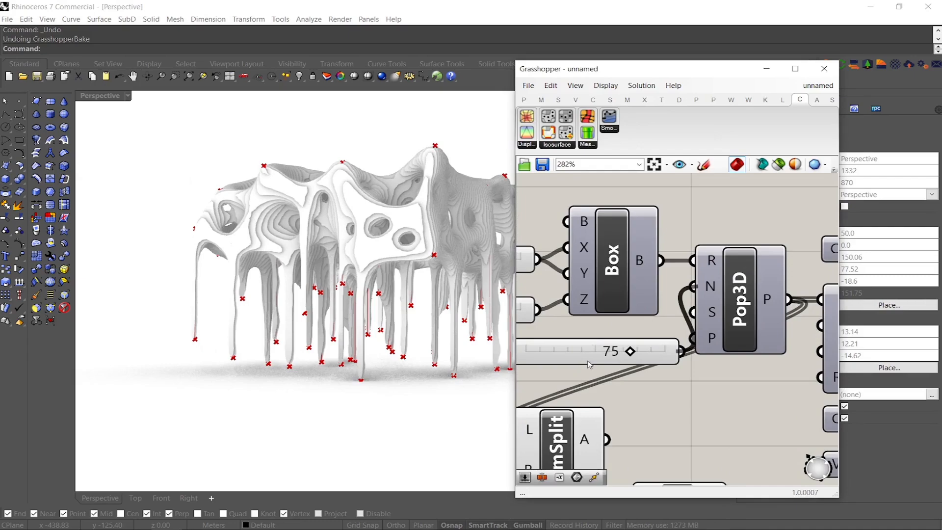
pyautogui.moveTo(582, 361); pyautogui.dragTo(645, 363, button='right')
pyautogui.moveTo(399, 263); pyautogui.dragTo(384, 206, button='right')
pyautogui.moveTo(438, 261); pyautogui.dragTo(406, 267, button='right')
# Move the Line, Random Split, Move, Unit Z and Negative components away from the VoxelSample sliders to clear canvas space
pyautogui.scroll(-5, 677, 281)
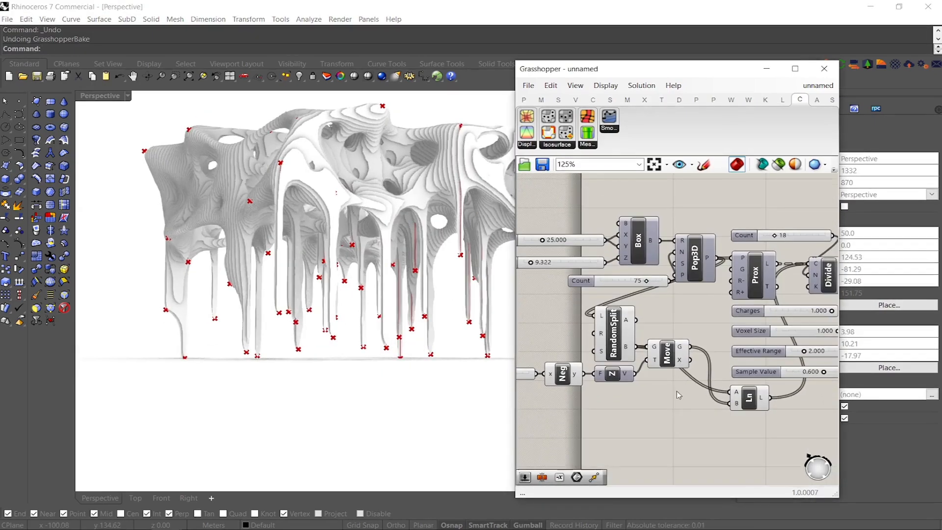
pyautogui.moveTo(774, 387); pyautogui.dragTo(757, 335)
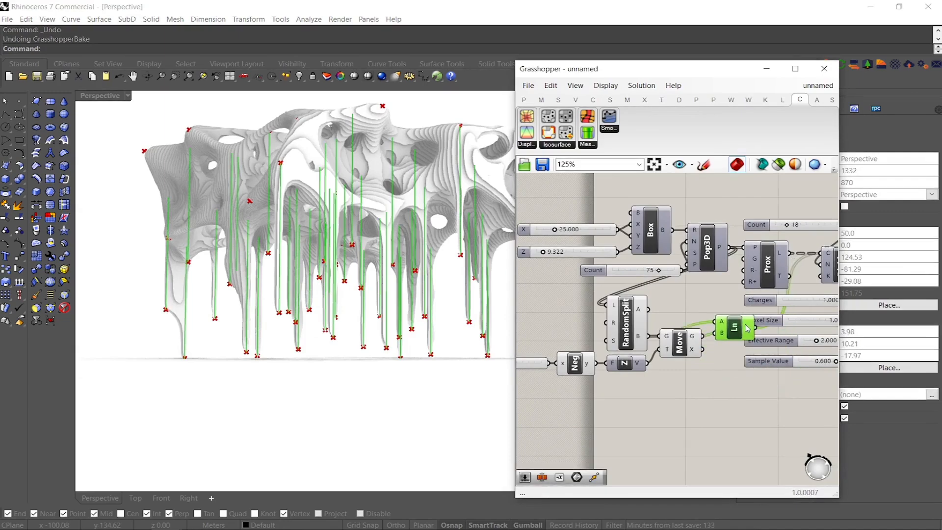
pyautogui.moveTo(718, 376); pyautogui.dragTo(755, 383, button='right')
pyautogui.moveTo(747, 387); pyautogui.dragTo(553, 325)
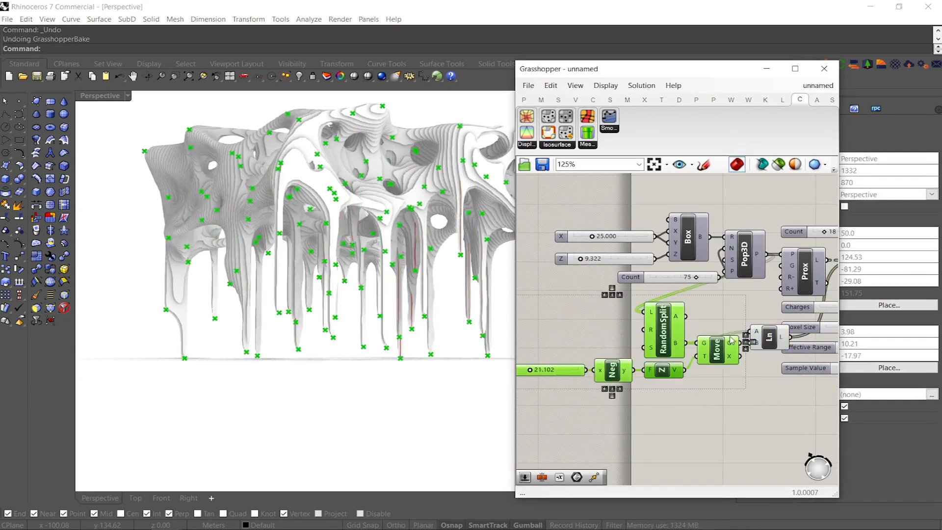
pyautogui.keyDown('shift'); pyautogui.click(770, 336); pyautogui.keyUp('shift')
pyautogui.moveTo(769, 336); pyautogui.dragTo(674, 338)
pyautogui.click(715, 388)
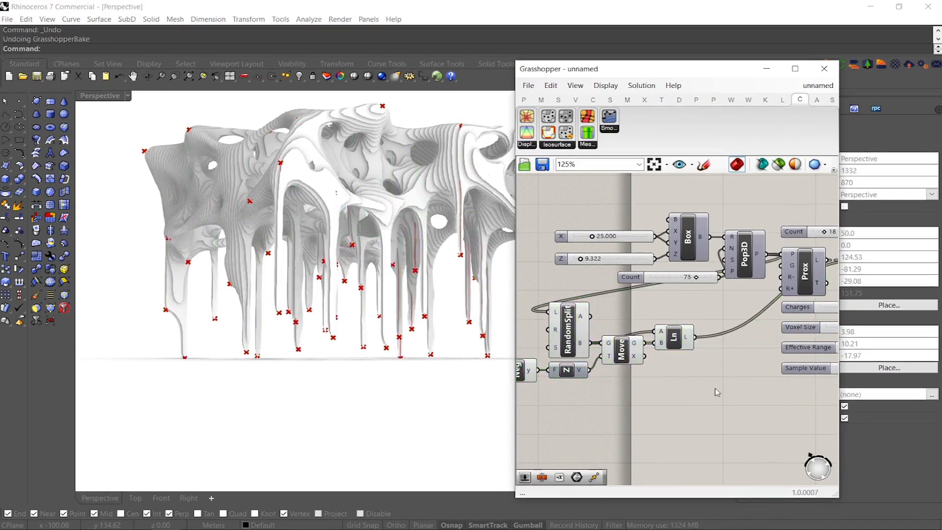
# Add a Scale NU component and insert it between Random Split's B output and the Move and Line inputs
pyautogui.doubleClick(715, 388)
pyautogui.write('scal')
pyautogui.click(700, 377)
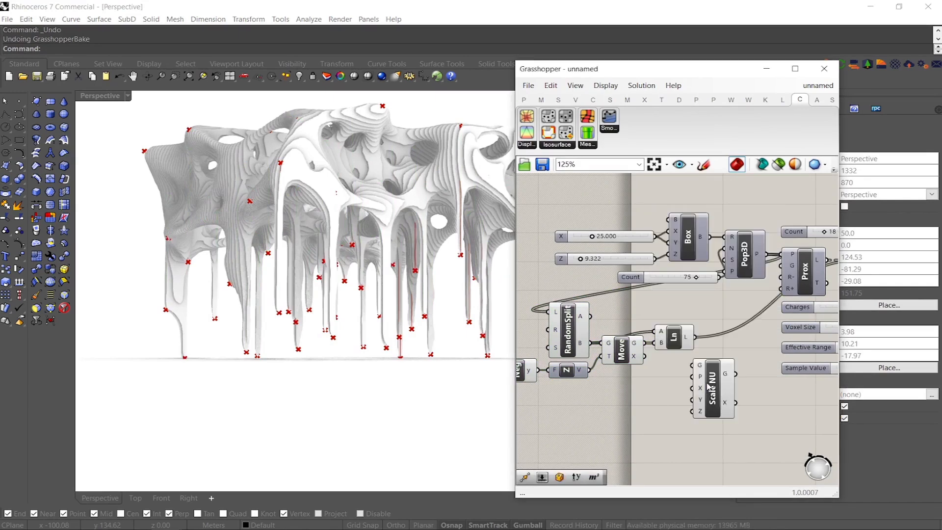
pyautogui.moveTo(709, 386); pyautogui.dragTo(637, 399)
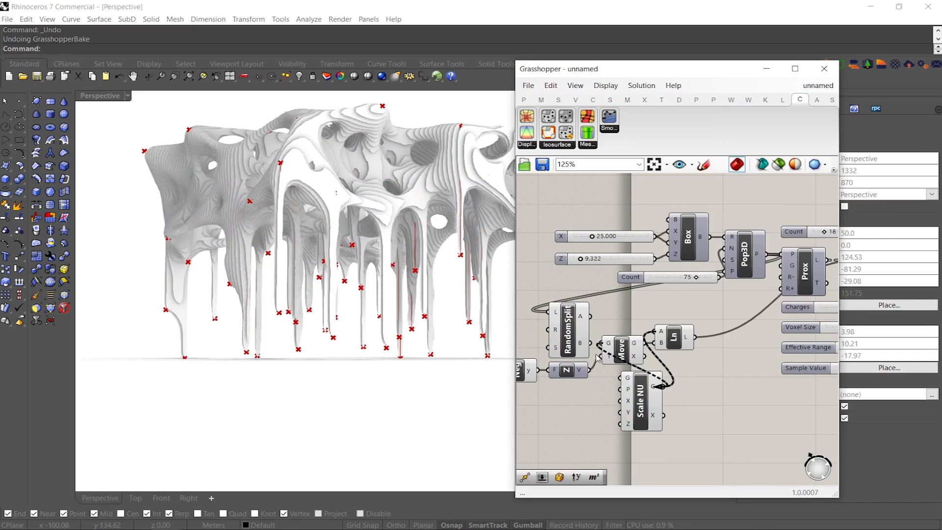
pyautogui.moveTo(598, 357); pyautogui.dragTo(593, 351)
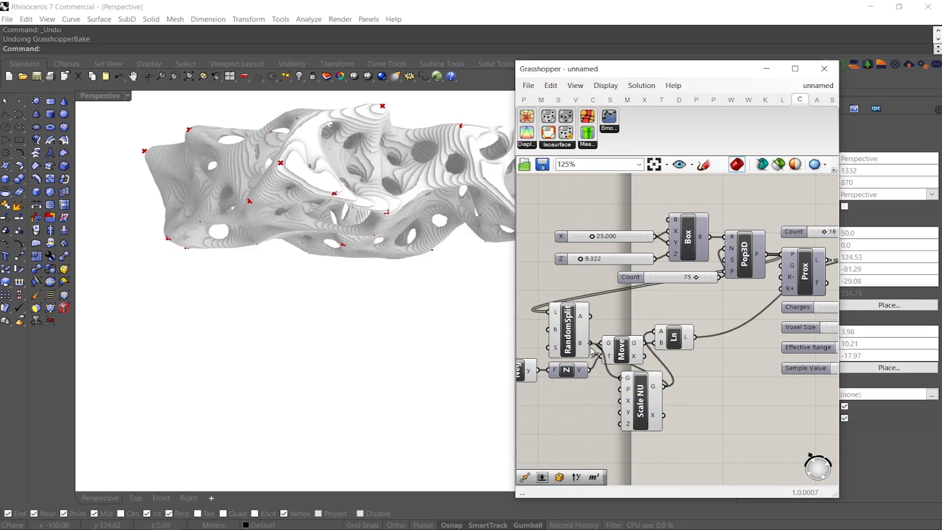
# Add a slider, set it to 0.764 for the X and Y inputs of Scale NU, and shift the Move and Line components aside
pyautogui.doubleClick(596, 440)
pyautogui.write('1')
pyautogui.press('Return')
pyautogui.scroll(2, 612, 421)
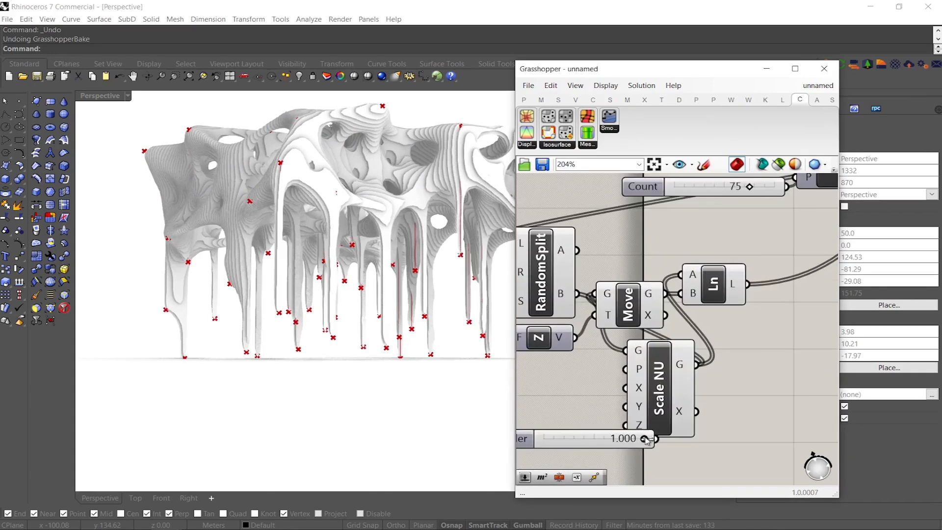
pyautogui.moveTo(639, 445); pyautogui.dragTo(591, 408)
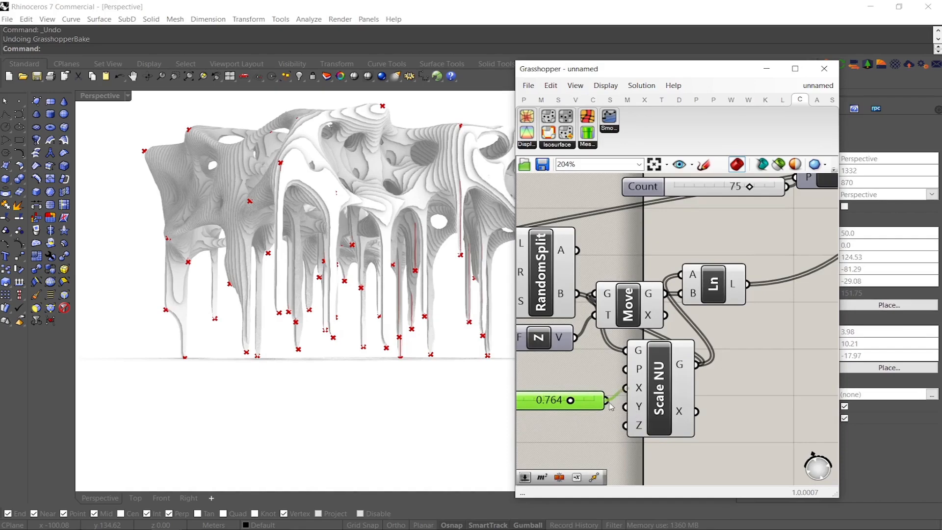
pyautogui.moveTo(614, 401); pyautogui.dragTo(626, 410)
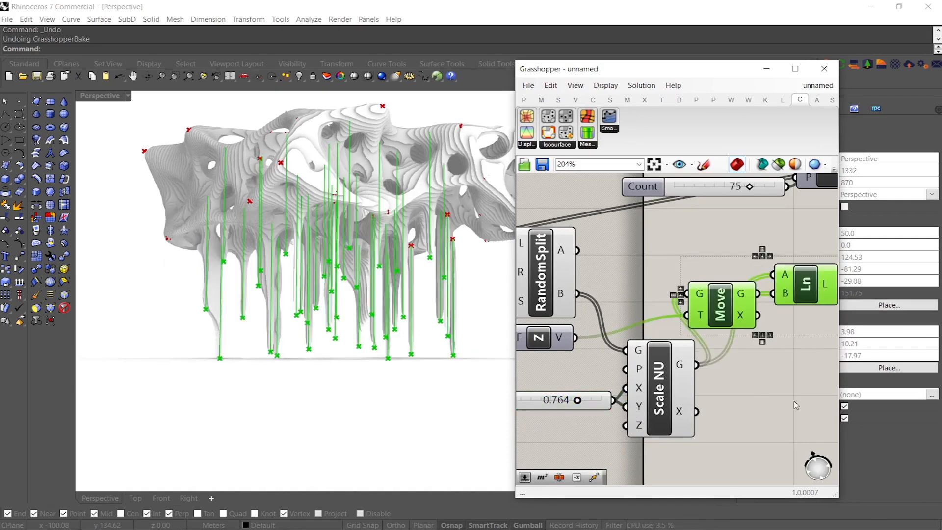
pyautogui.click(794, 401)
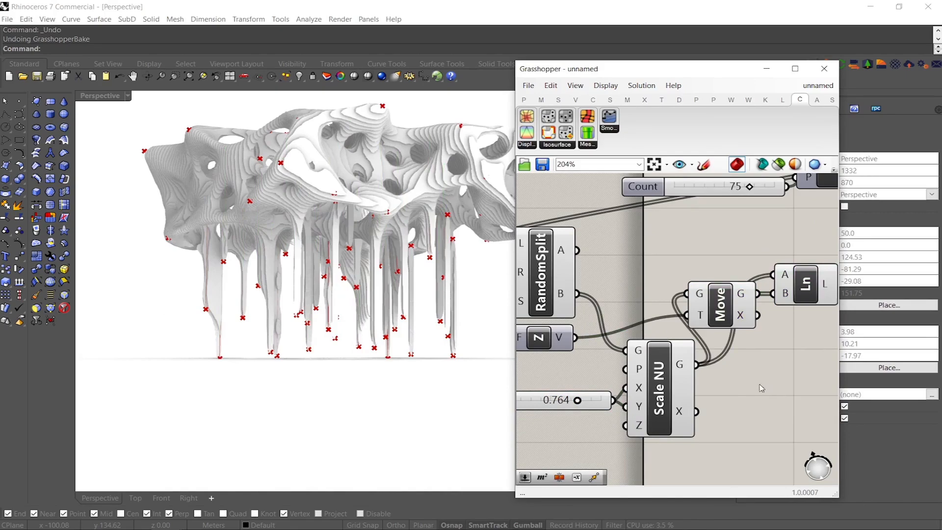
# Set the slider feeding Scale NU's X and Y factors to 0.8
pyautogui.moveTo(757, 383); pyautogui.dragTo(769, 405, button='right')
pyautogui.moveTo(425, 253); pyautogui.dragTo(381, 239, button='right')
pyautogui.scroll(4, 376, 238)
pyautogui.scroll(-1, 671, 343)
pyautogui.moveTo(622, 416); pyautogui.dragTo(654, 411, button='right')
pyautogui.scroll(2, 643, 414)
pyautogui.doubleClick(639, 411)
pyautogui.write('.8')
pyautogui.press('Return')
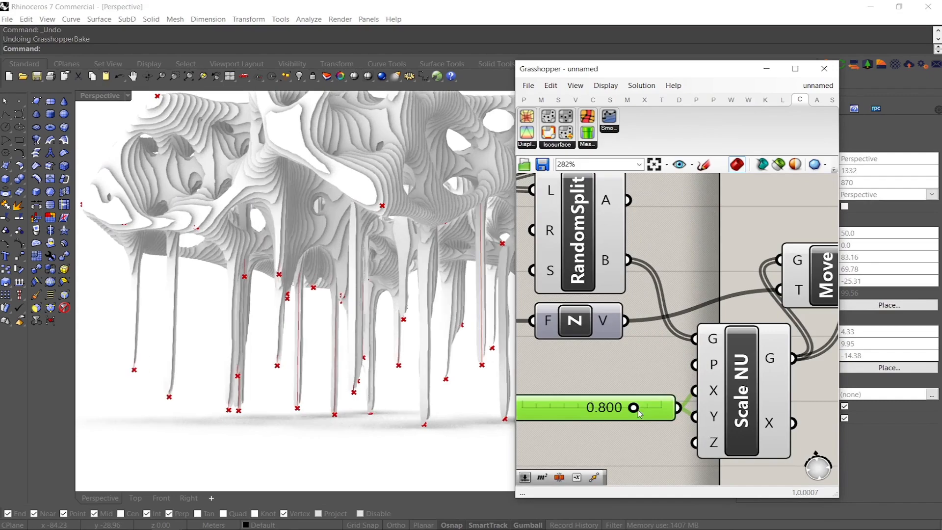
# Flatten the C input of the Divide Curve component
pyautogui.scroll(-5, 684, 336)
pyautogui.scroll(4, 684, 337)
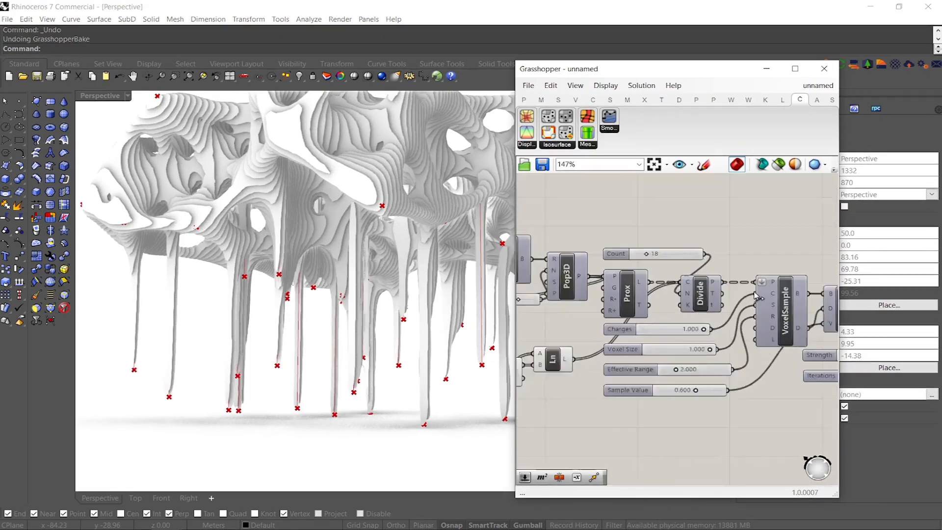
pyautogui.rightClick(666, 281)
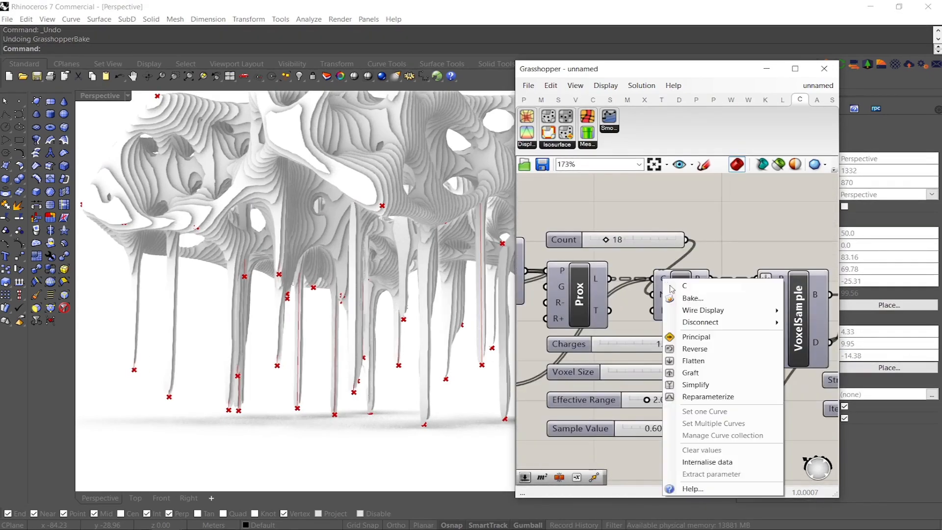
pyautogui.click(709, 366)
# Turn off the preview of the Random Split, Scale NU, Move and Line components and inspect the layered model
pyautogui.moveTo(603, 301); pyautogui.dragTo(713, 291, button='right')
pyautogui.moveTo(616, 404); pyautogui.dragTo(720, 377, button='right')
pyautogui.moveTo(726, 445); pyautogui.dragTo(526, 346)
pyautogui.middleClick(535, 339)
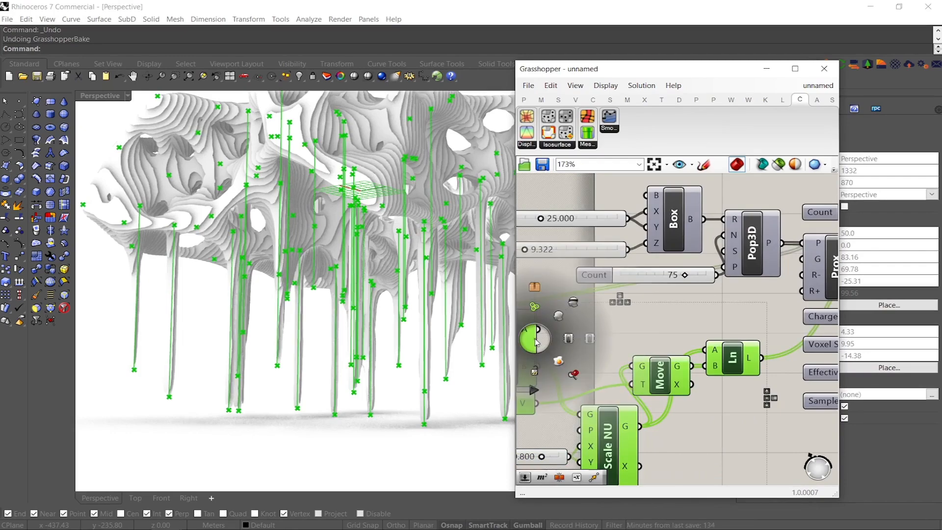
pyautogui.click(575, 304)
pyautogui.click(387, 231)
pyautogui.moveTo(378, 227); pyautogui.dragTo(364, 238, button='right')
pyautogui.scroll(-6, 363, 233)
pyautogui.moveTo(273, 257); pyautogui.dragTo(381, 295, button='right')
pyautogui.scroll(4, 364, 247)
pyautogui.scroll(-3, 331, 258)
pyautogui.moveTo(331, 258); pyautogui.dragTo(344, 255, button='right')
# Try a value of 0.2 on the Contour component's Distance slider
pyautogui.scroll(-8, 614, 330)
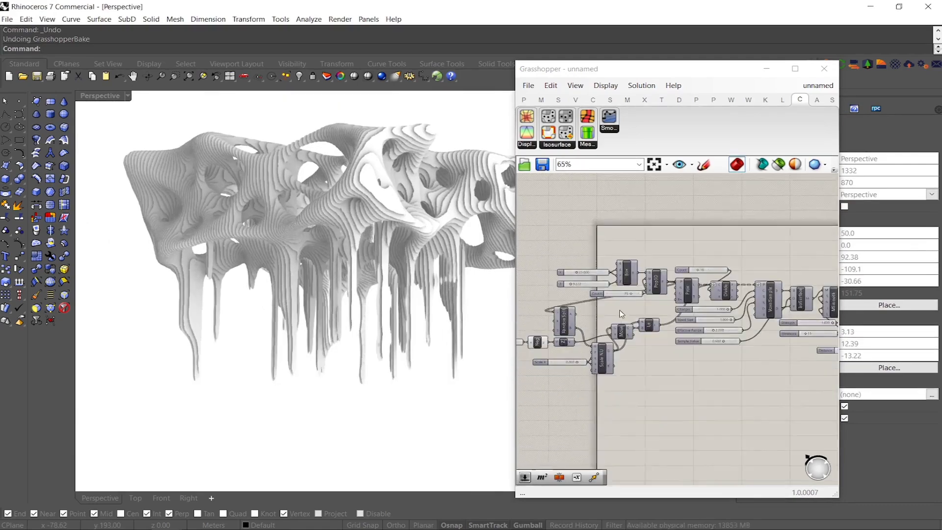
pyautogui.scroll(7, 638, 326)
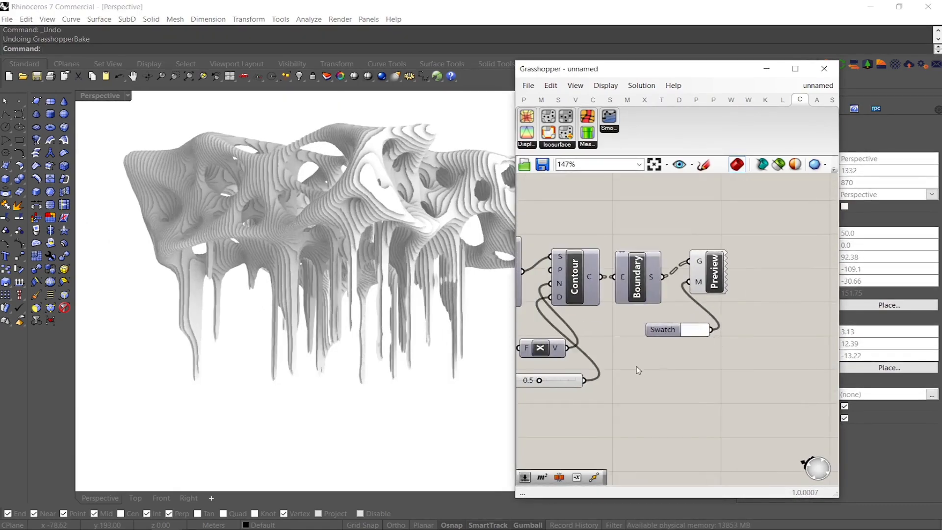
pyautogui.scroll(3, 617, 386)
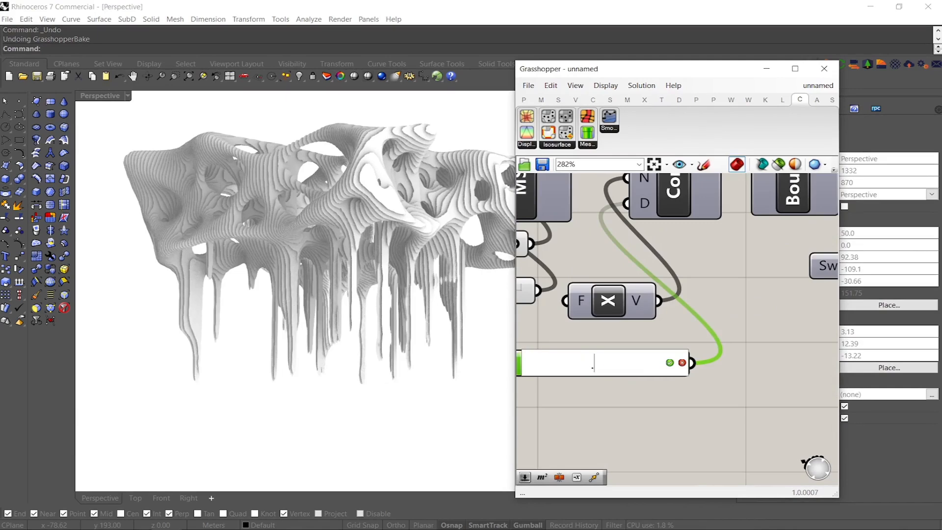
pyautogui.press('Return')
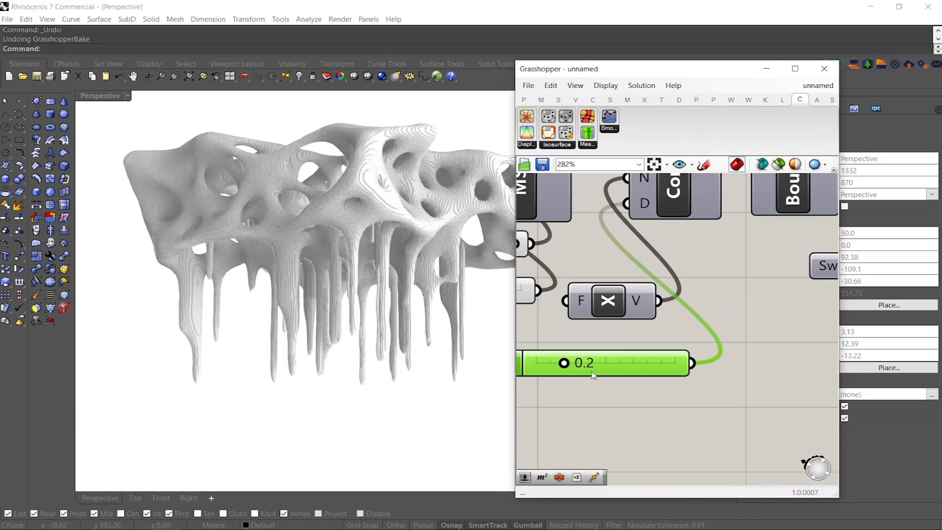
# Set the Contour component's Distance slider to 0.4 and inspect the layered model from another angle
pyautogui.moveTo(430, 279); pyautogui.dragTo(495, 281, button='right')
pyautogui.doubleClick(616, 374)
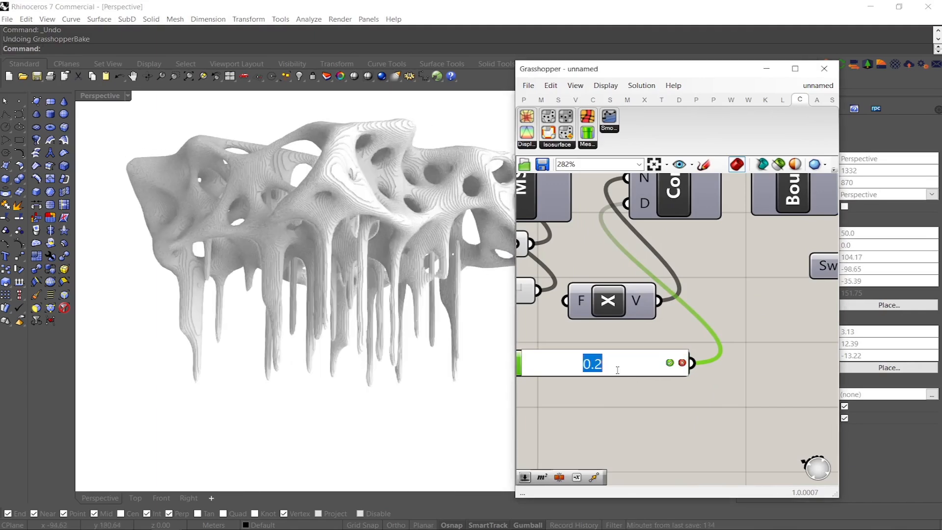
pyautogui.write('.4')
pyautogui.press('Return')
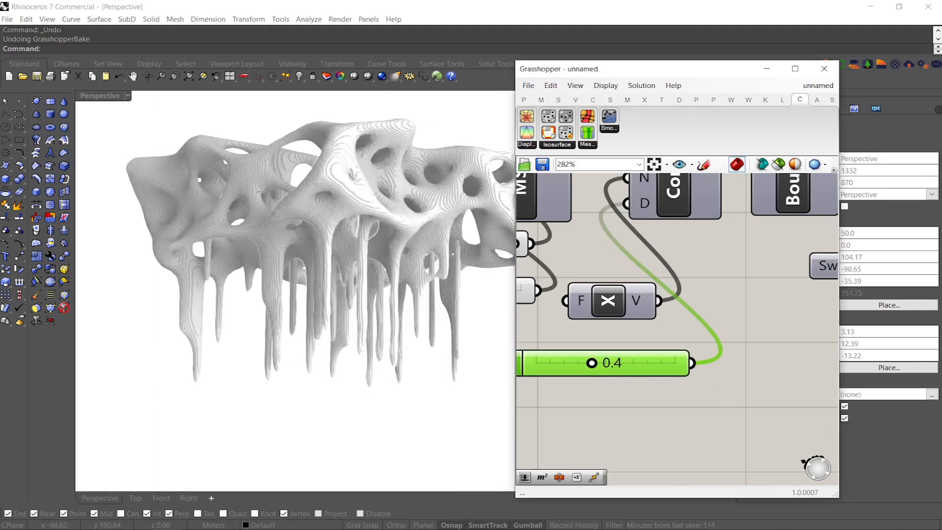
pyautogui.moveTo(361, 212); pyautogui.dragTo(343, 275, button='right')
pyautogui.scroll(2, 234, 426)
pyautogui.scroll(-4, 420, 252)
pyautogui.scroll(3, 336, 248)
pyautogui.scroll(-5, 697, 299)
pyautogui.scroll(3, 698, 299)
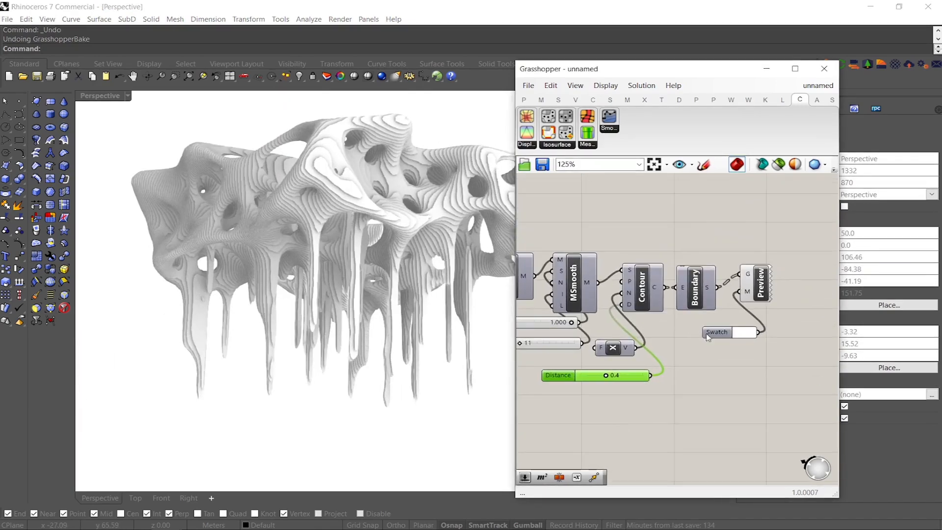
pyautogui.doubleClick(723, 411)
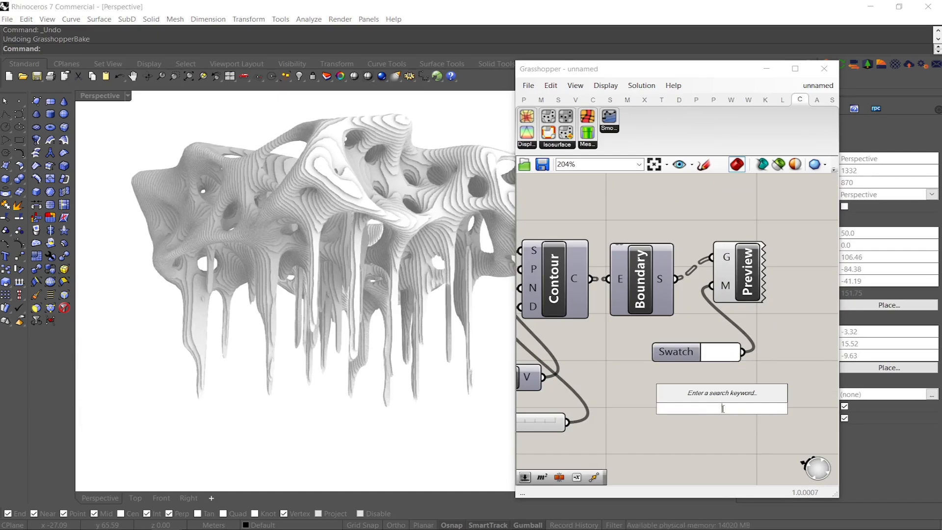
pyautogui.write('cul')
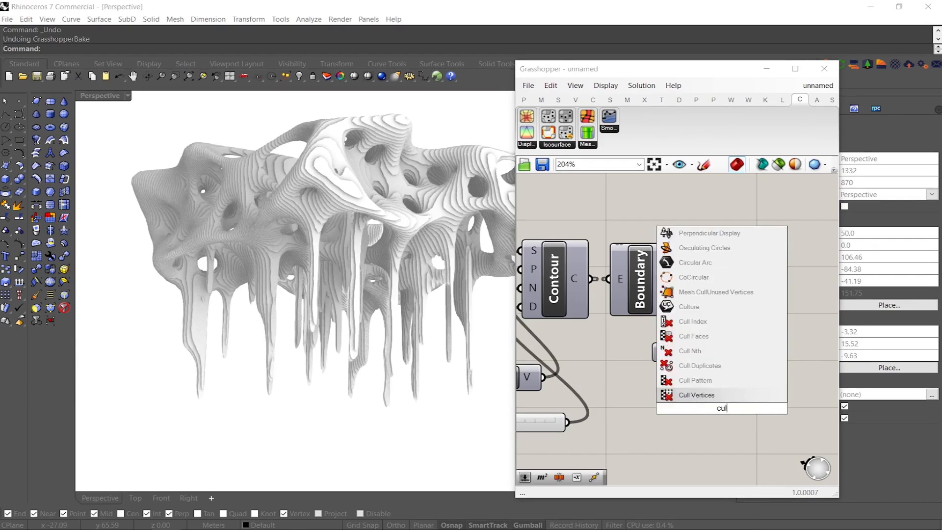
pyautogui.click(696, 380)
pyautogui.rightClick(698, 418)
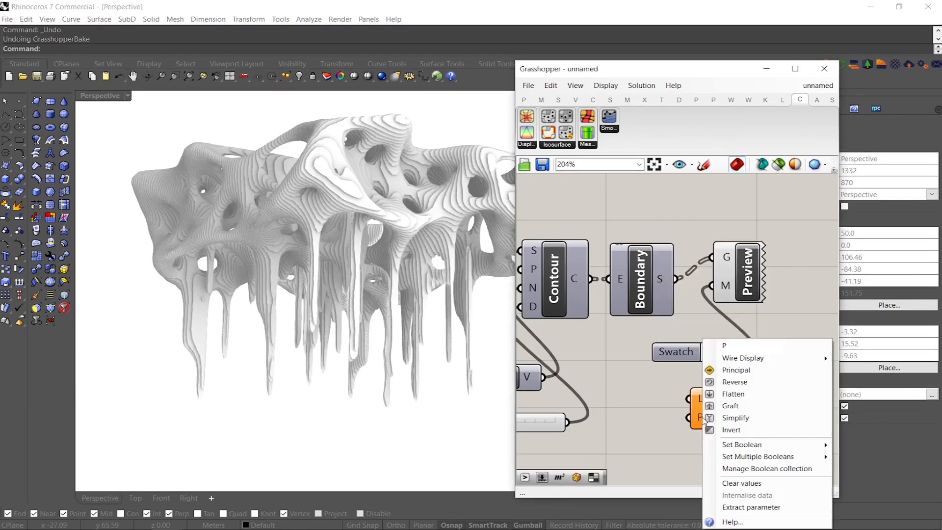
pyautogui.moveTo(759, 457)
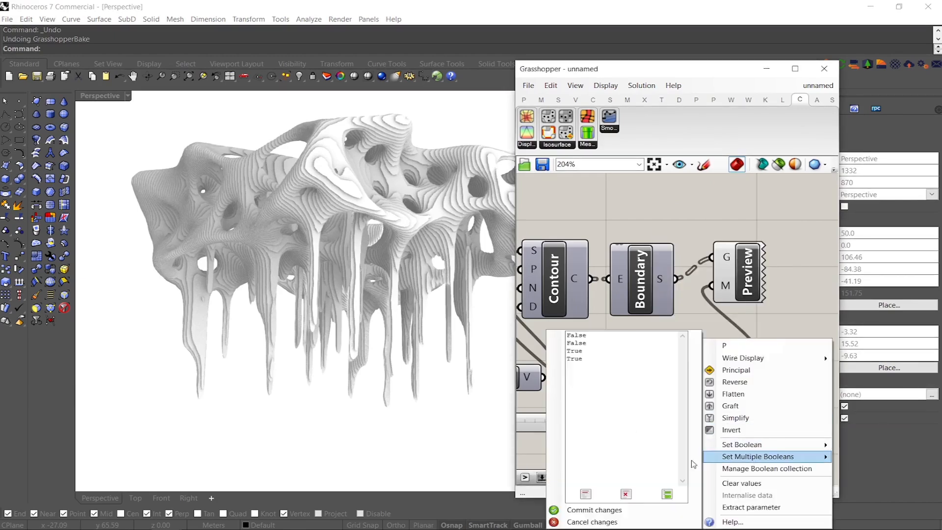
pyautogui.click(587, 351)
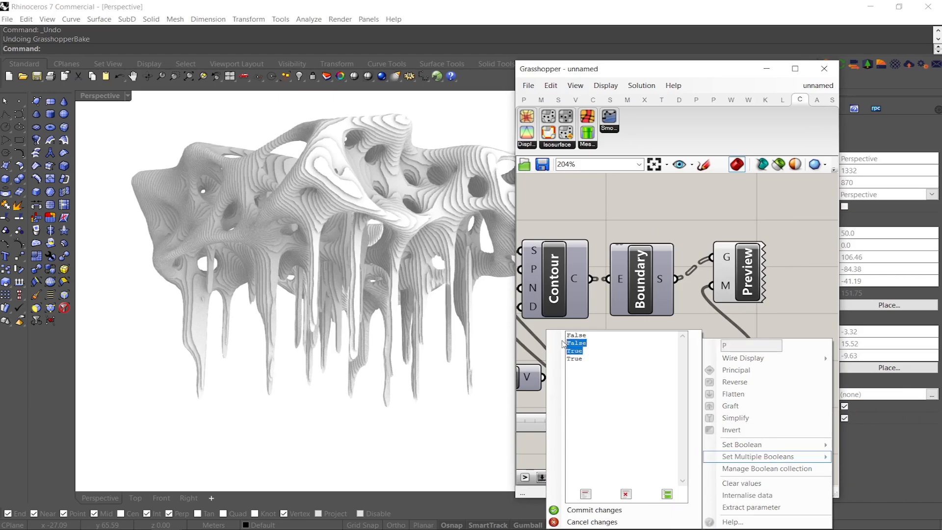
pyautogui.click(591, 513)
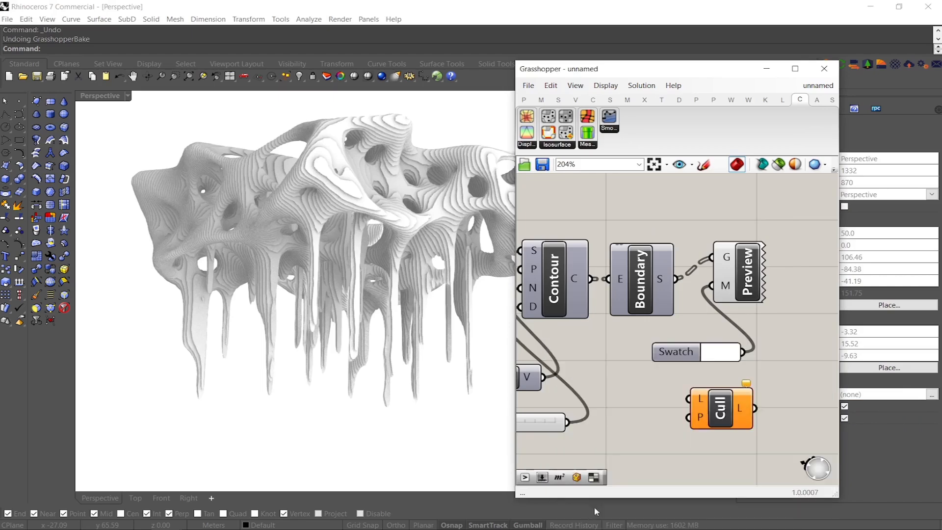
pyautogui.click(727, 399)
pyautogui.press('Delete')
# Add a Dispatch component and connect the Boundary Surfaces output S to its L input
pyautogui.doubleClick(727, 399)
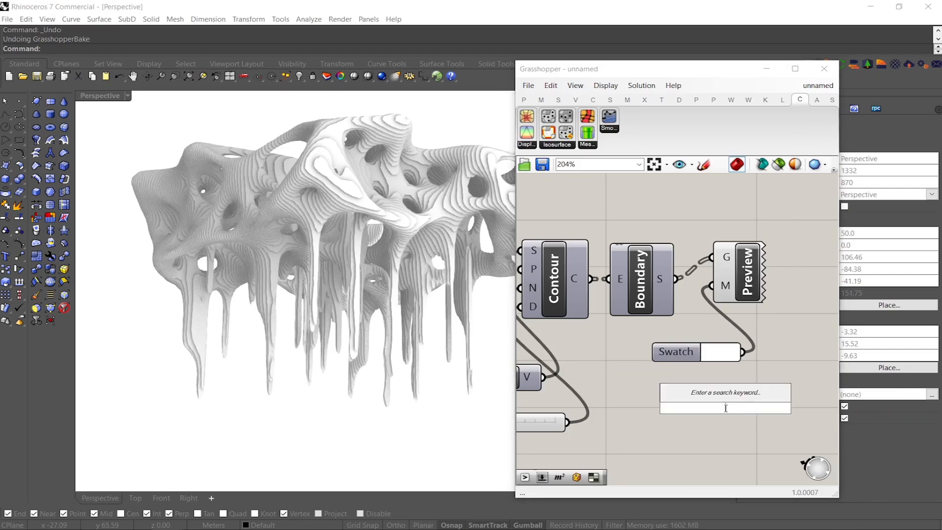
pyautogui.write('diss')
pyautogui.press('BackSpace')
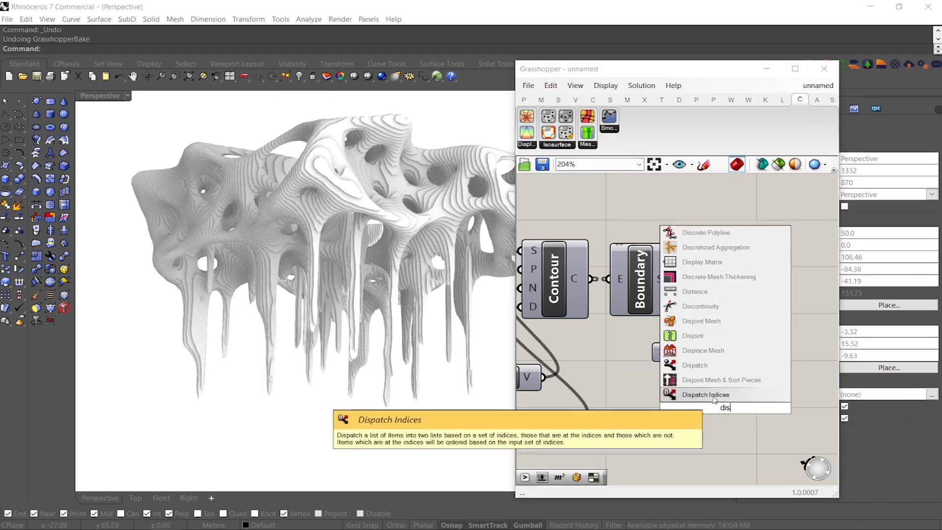
pyautogui.doubleClick(708, 361)
pyautogui.click(693, 393)
pyautogui.moveTo(692, 393); pyautogui.dragTo(676, 279)
pyautogui.moveTo(804, 395); pyautogui.dragTo(741, 383, button='right')
# Add a Mesh Join with a flattened M input to Dispatch output A, and duplicate it for output B
pyautogui.doubleClick(757, 374)
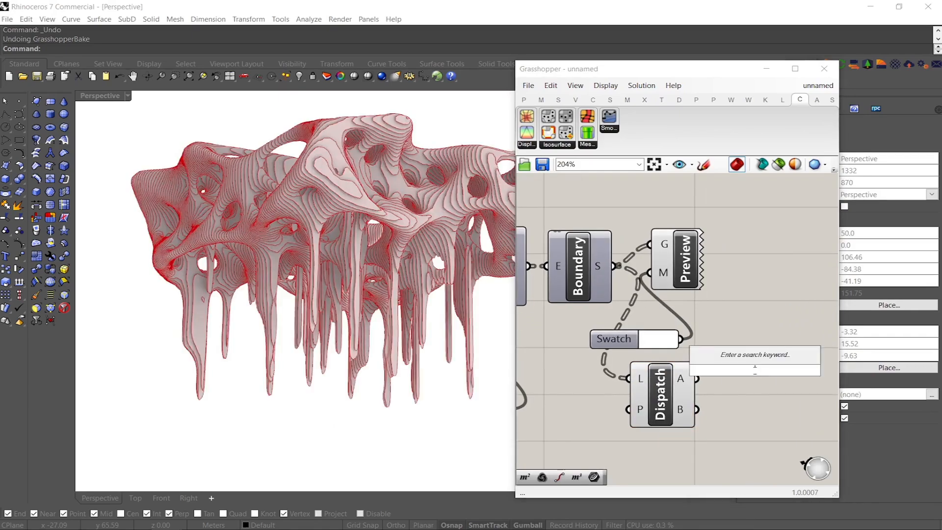
pyautogui.write('joi')
pyautogui.click(739, 315)
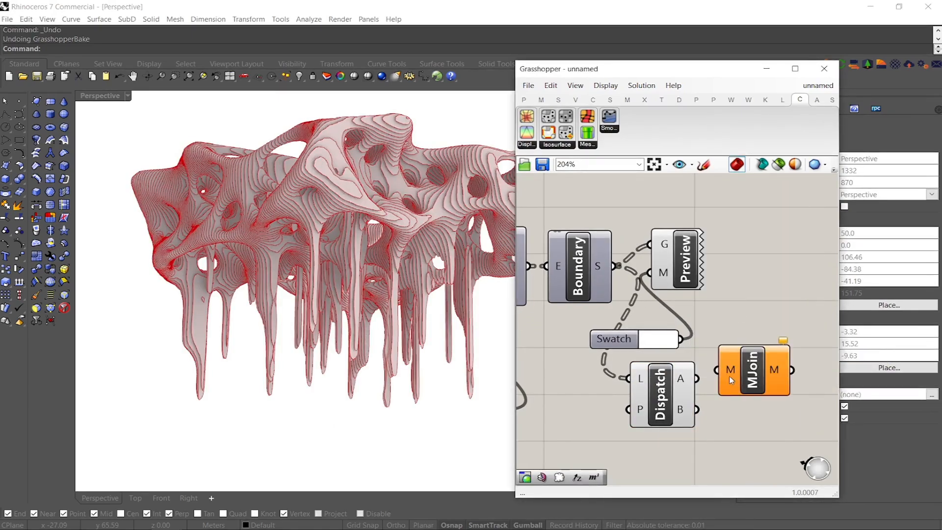
pyautogui.moveTo(707, 378)
pyautogui.mouseDown()
pyautogui.moveTo(756, 373)
pyautogui.moveTo(765, 427)
pyautogui.moveTo(754, 425)
pyautogui.mouseUp()
pyautogui.rightClick(731, 371)
pyautogui.click(754, 405)
pyautogui.moveTo(775, 306); pyautogui.dragTo(741, 470)
# Bake both Mesh Join components together and close the Grasshopper window
pyautogui.scroll(-1, 745, 424)
pyautogui.middleClick(747, 425)
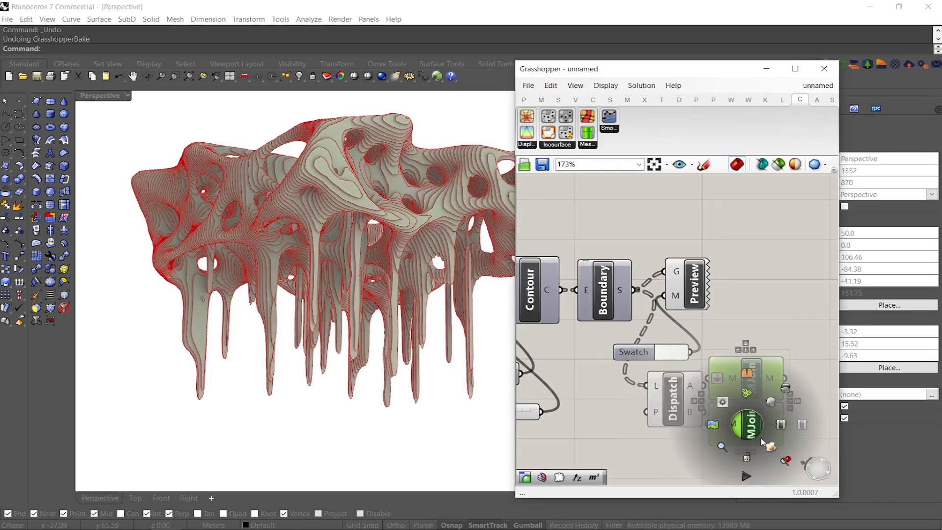
pyautogui.click(787, 274)
pyautogui.click(824, 67)
# Move one of the two baked layered meshes to the WOOD 1 layer
pyautogui.moveTo(423, 202); pyautogui.dragTo(496, 259, button='right')
pyautogui.moveTo(495, 259); pyautogui.dragTo(633, 254, button='right')
pyautogui.scroll(4, 472, 274)
pyautogui.scroll(-5, 443, 258)
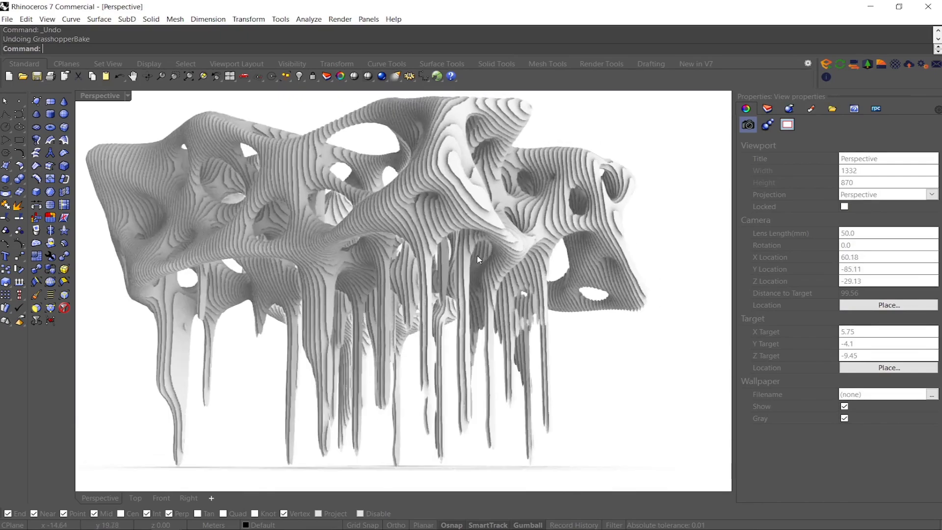
pyautogui.scroll(5, 430, 210)
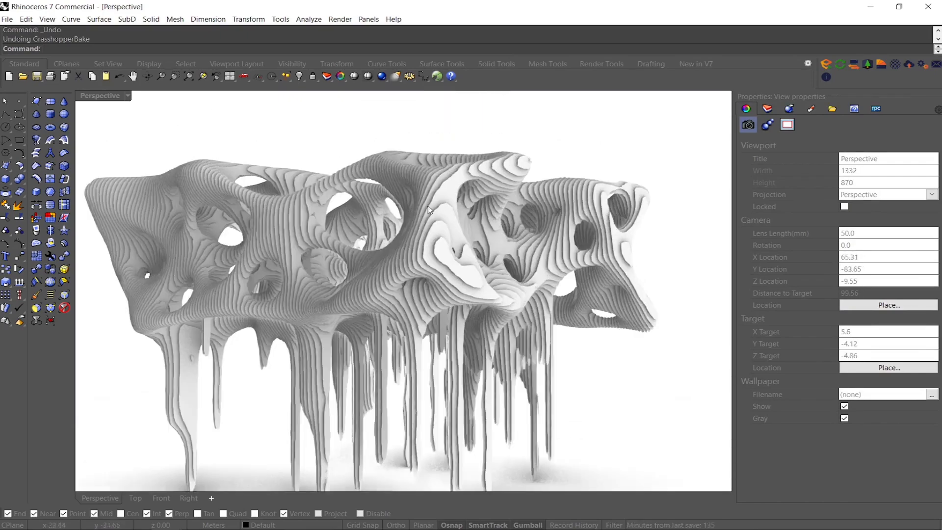
pyautogui.click(452, 256)
pyautogui.moveTo(451, 256); pyautogui.dragTo(662, 222, button='right')
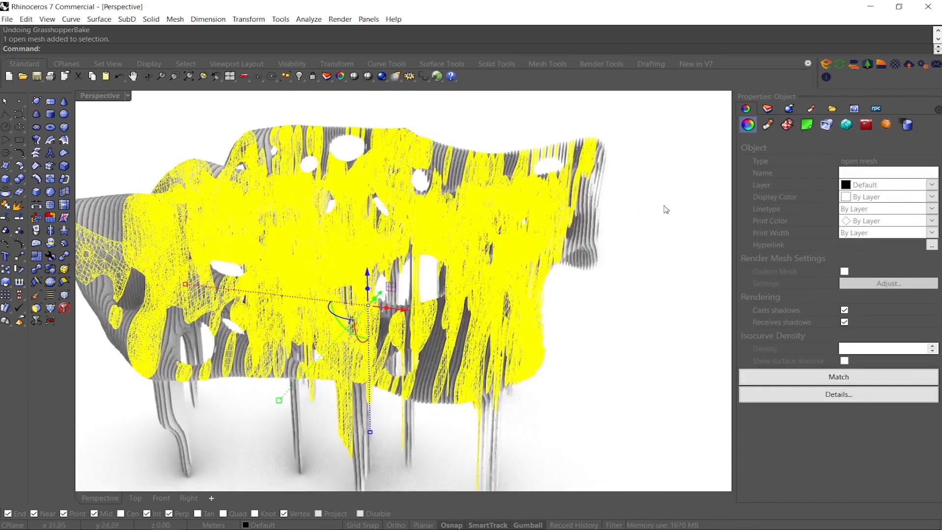
pyautogui.click(768, 109)
pyautogui.scroll(-4, 784, 346)
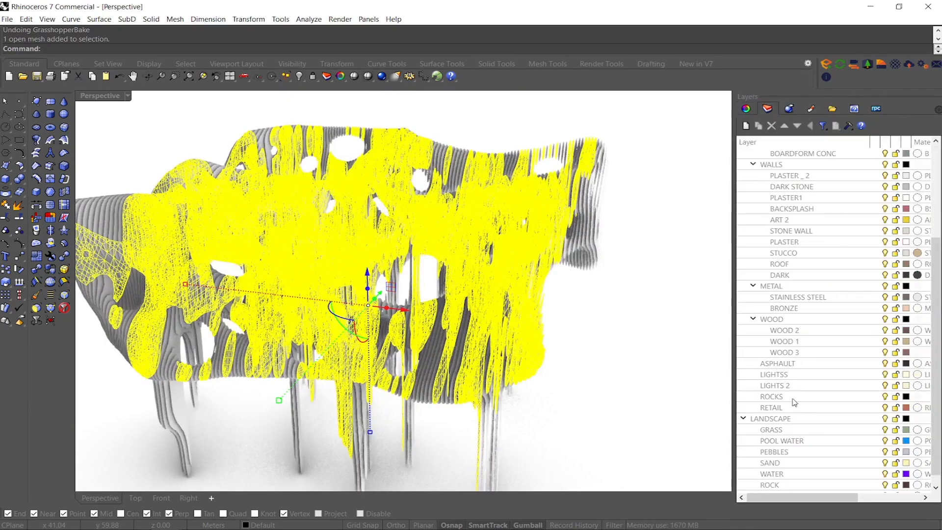
pyautogui.rightClick(797, 343)
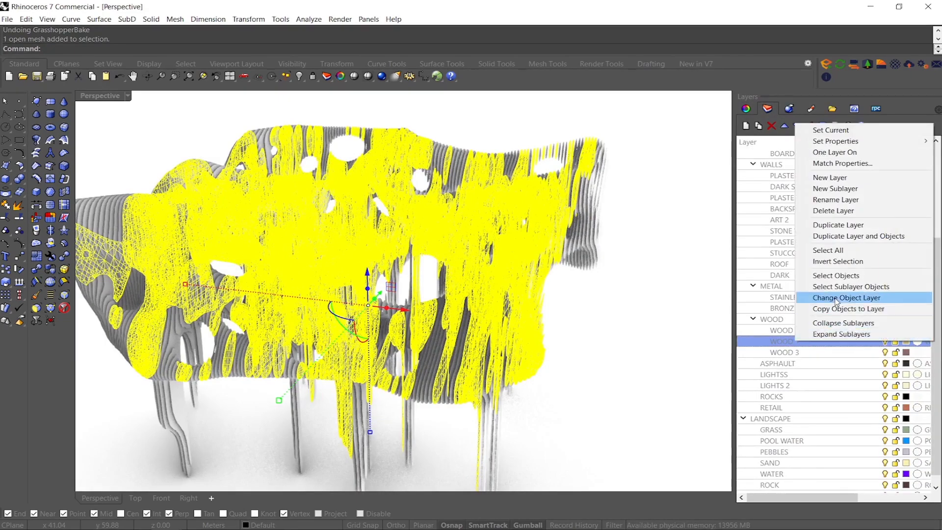
pyautogui.click(837, 300)
pyautogui.press('Escape')
# Move the other baked mesh to the WOOD 2 layer and clear the selection
pyautogui.click(428, 375)
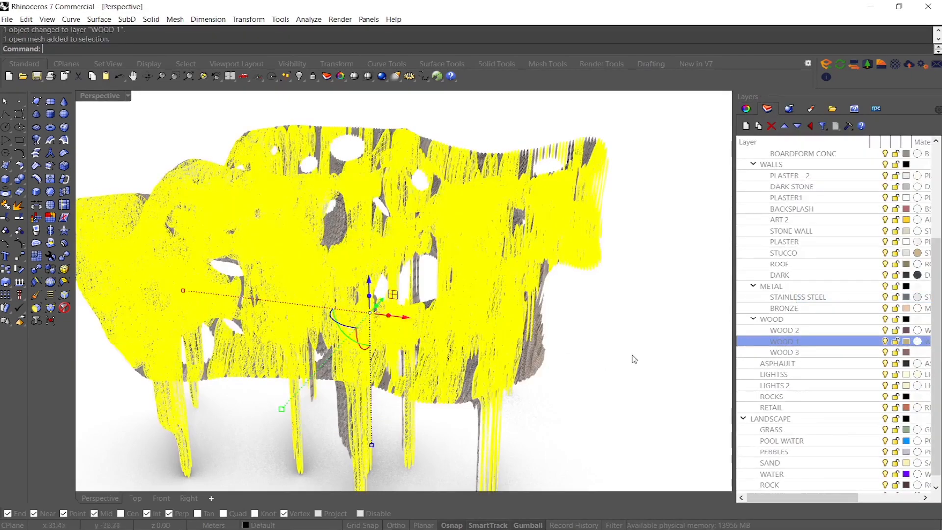
pyautogui.rightClick(794, 331)
pyautogui.click(862, 288)
pyautogui.press('Escape')
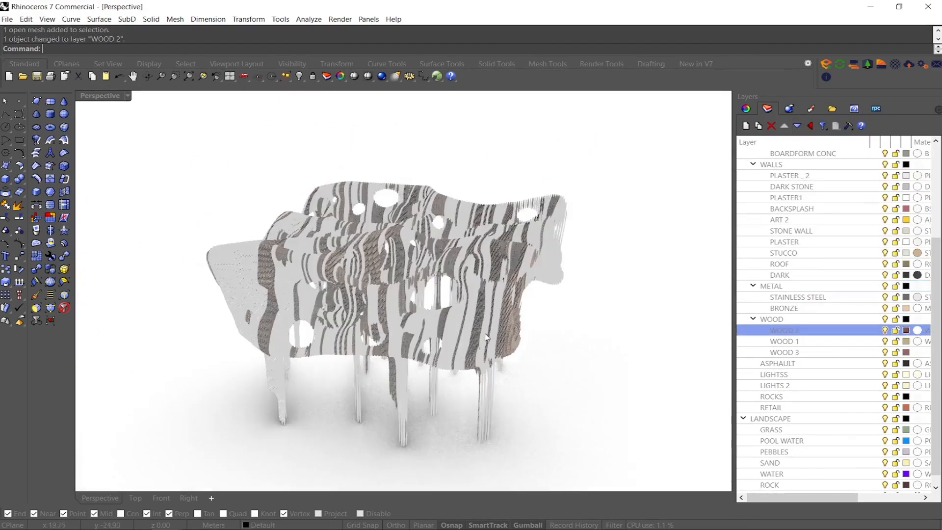
# Select both baked meshes together and lock them
pyautogui.moveTo(488, 337); pyautogui.dragTo(469, 304, button='right')
pyautogui.moveTo(626, 174); pyautogui.dragTo(317, 357)
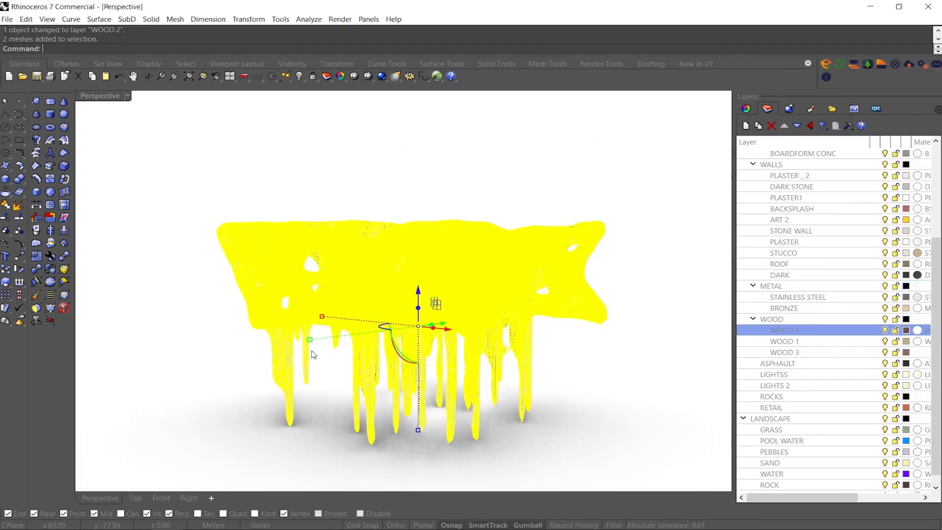
pyautogui.press('Return')
pyautogui.moveTo(352, 332); pyautogui.dragTo(415, 339, button='right')
pyautogui.hotkey('ctrl', 'l')
# Delete the unneeded piece beneath the meshes and scale the remaining flat surface into a very large ground plane around the structure
pyautogui.click(320, 381)
pyautogui.click(395, 383)
pyautogui.keyDown('ctrl'); pyautogui.click(418, 399); pyautogui.keyUp('ctrl')
pyautogui.press('Delete')
pyautogui.click(412, 431)
pyautogui.moveTo(358, 387); pyautogui.dragTo(362, 371)
pyautogui.scroll(-7, 340, 400)
pyautogui.moveTo(364, 373); pyautogui.dragTo(388, 320, button='right')
pyautogui.moveTo(366, 322)
pyautogui.keyDown('shift'); pyautogui.mouseDown()
pyautogui.moveTo(299, 426)
pyautogui.moveTo(373, 315)
pyautogui.mouseUp(); pyautogui.keyUp('shift')
pyautogui.scroll(-7, 305, 412)
pyautogui.keyDown('shift'); pyautogui.moveTo(299, 426); pyautogui.dragTo(373, 315, button='right'); pyautogui.keyUp('shift')
pyautogui.scroll(-11, 371, 333)
pyautogui.keyDown('shift'); pyautogui.moveTo(373, 315); pyautogui.dragTo(225, 465); pyautogui.keyUp('shift')
pyautogui.moveTo(225, 465); pyautogui.dragTo(358, 375, button='right')
# Rebuild the ground surface with a denser point grid and degree 3 in both U and V
pyautogui.write('Rebuild')
pyautogui.press('Return')
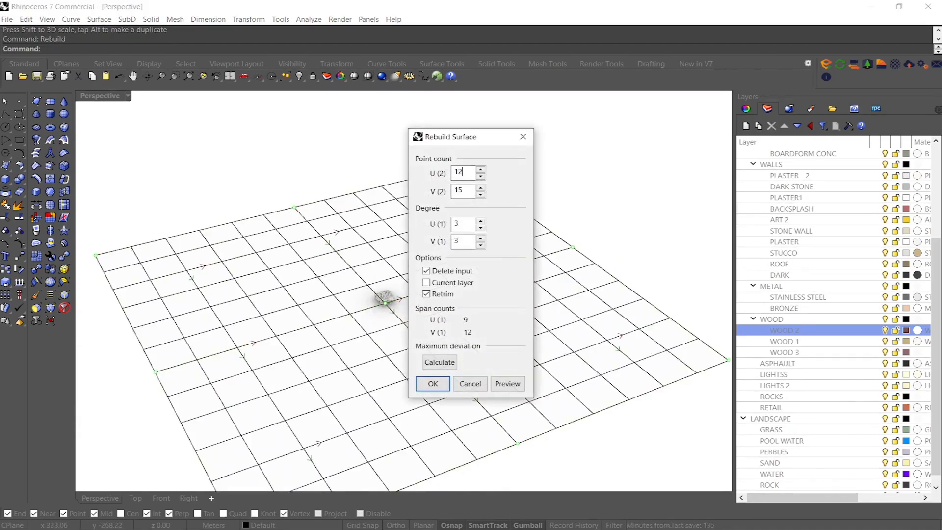
pyautogui.click(437, 389)
# Turn on the ground surface's control points and brush-select a winding band of points on one side of the structure
pyautogui.moveTo(391, 352); pyautogui.dragTo(427, 273, button='right')
pyautogui.scroll(4, 397, 238)
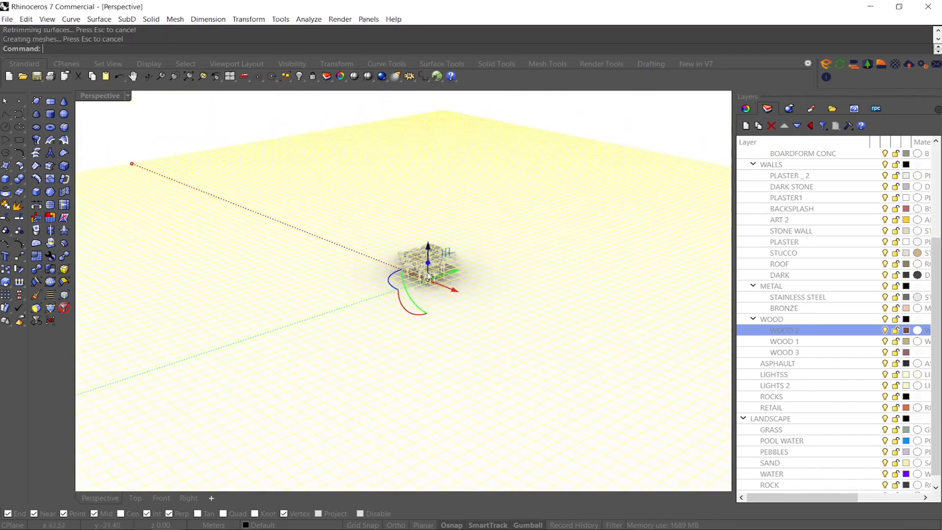
pyautogui.click(20, 244)
pyautogui.click(189, 64)
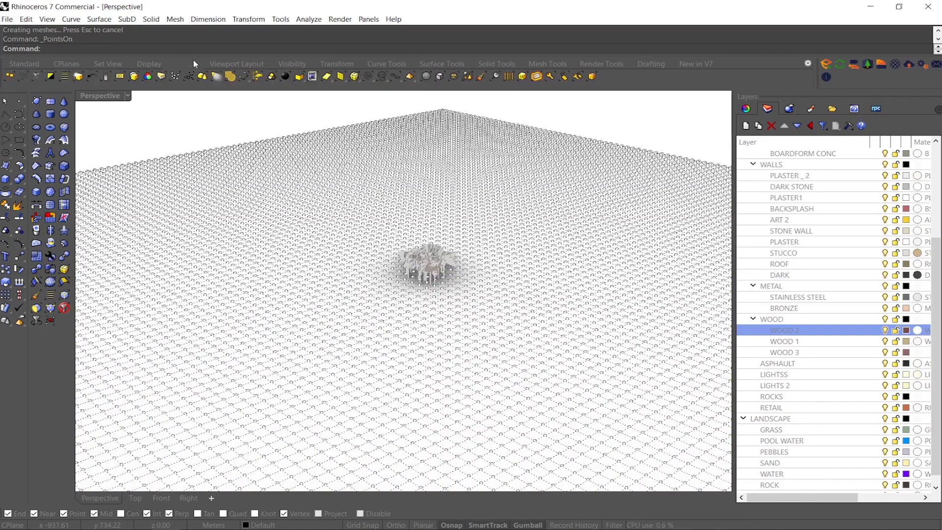
pyautogui.click(484, 77)
pyautogui.scroll(-6, 436, 268)
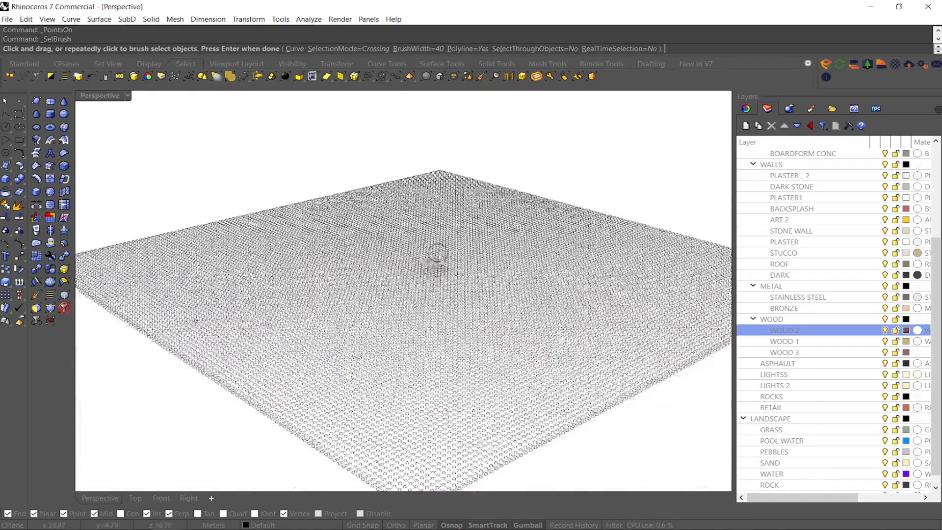
pyautogui.moveTo(441, 267); pyautogui.dragTo(444, 322, button='right')
pyautogui.moveTo(496, 410)
pyautogui.mouseDown()
pyautogui.moveTo(473, 446)
pyautogui.moveTo(650, 336)
pyautogui.moveTo(622, 229)
pyautogui.mouseUp()
pyautogui.rightClick(621, 226)
# Brush-select two more winding bands of control points on the other sides of the structure
pyautogui.keyDown('shift'); pyautogui.moveTo(549, 207); pyautogui.dragTo(565, 263, button='right'); pyautogui.keyUp('shift')
pyautogui.rightClick(549, 213)
pyautogui.moveTo(531, 206)
pyautogui.mouseDown()
pyautogui.moveTo(500, 255)
pyautogui.moveTo(398, 171)
pyautogui.mouseUp()
pyautogui.rightClick(400, 175)
pyautogui.rightClick(268, 269)
pyautogui.moveTo(267, 270)
pyautogui.mouseDown()
pyautogui.moveTo(280, 311)
pyautogui.moveTo(244, 386)
pyautogui.moveTo(273, 434)
pyautogui.mouseUp()
pyautogui.rightClick(274, 435)
# Raise the selected control points to form hills and turn off the control points
pyautogui.moveTo(368, 361)
pyautogui.mouseDown(button='right')
pyautogui.moveTo(362, 320)
pyautogui.moveTo(416, 241)
pyautogui.mouseUp(button='right')
pyautogui.moveTo(403, 234); pyautogui.dragTo(402, 214)
pyautogui.moveTo(401, 215); pyautogui.dragTo(367, 282, button='right')
pyautogui.press('Escape')
pyautogui.press('Escape')
pyautogui.moveTo(332, 235); pyautogui.dragTo(364, 243, button='right')
pyautogui.scroll(2, 345, 297)
# Smooth the ground surface in X, Y and Z with fixed boundaries, a factor of about 0.25 and 100 steps
pyautogui.click(284, 314)
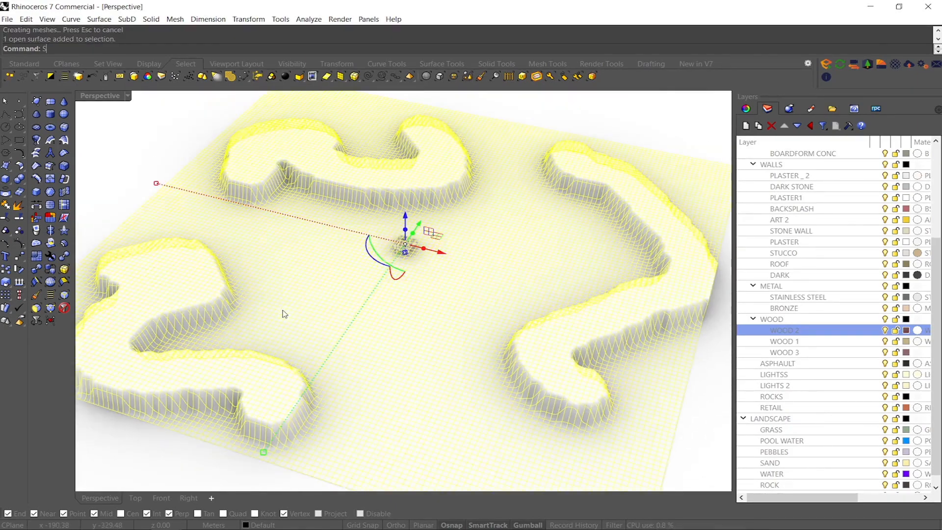
pyautogui.write('Smooth')
pyautogui.press('Return')
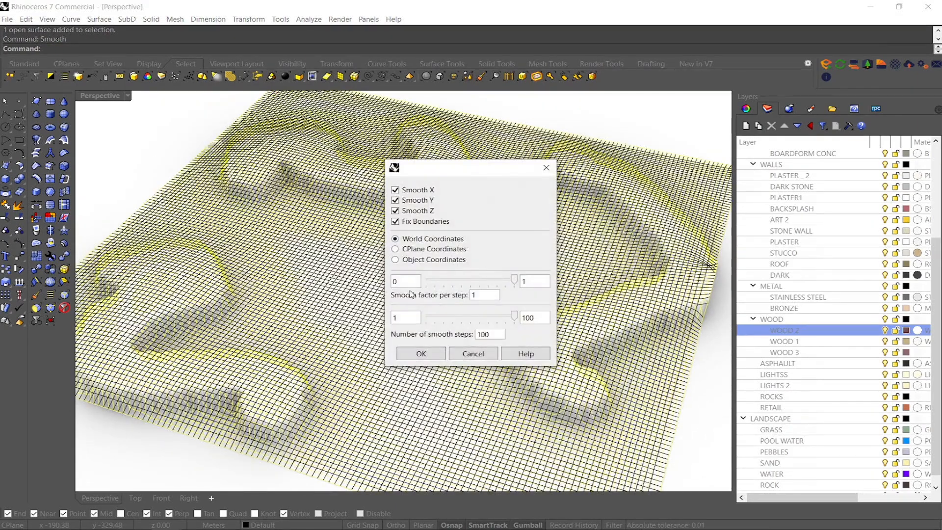
pyautogui.moveTo(517, 280); pyautogui.dragTo(487, 280)
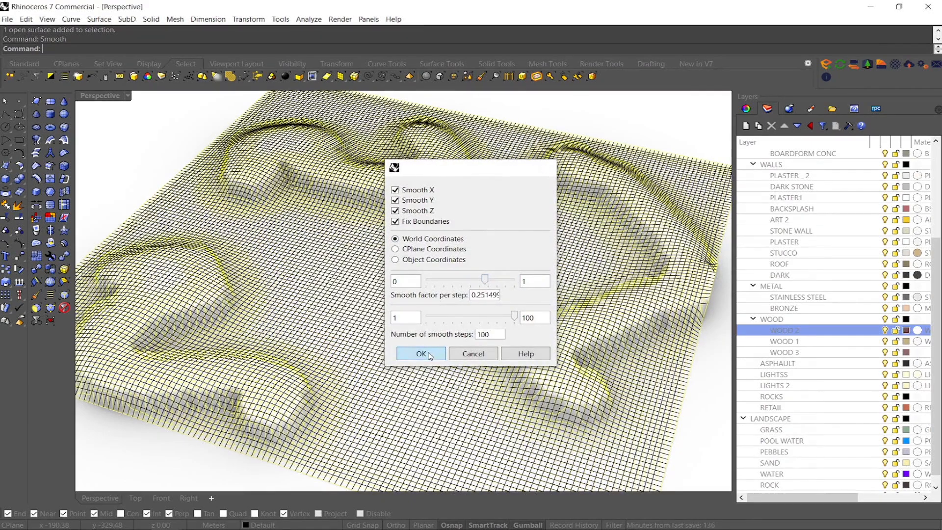
pyautogui.click(421, 353)
pyautogui.moveTo(385, 391); pyautogui.dragTo(420, 316, button='right')
# Repeat the Smooth operation on the terrain two more times with the same settings
pyautogui.click(425, 319)
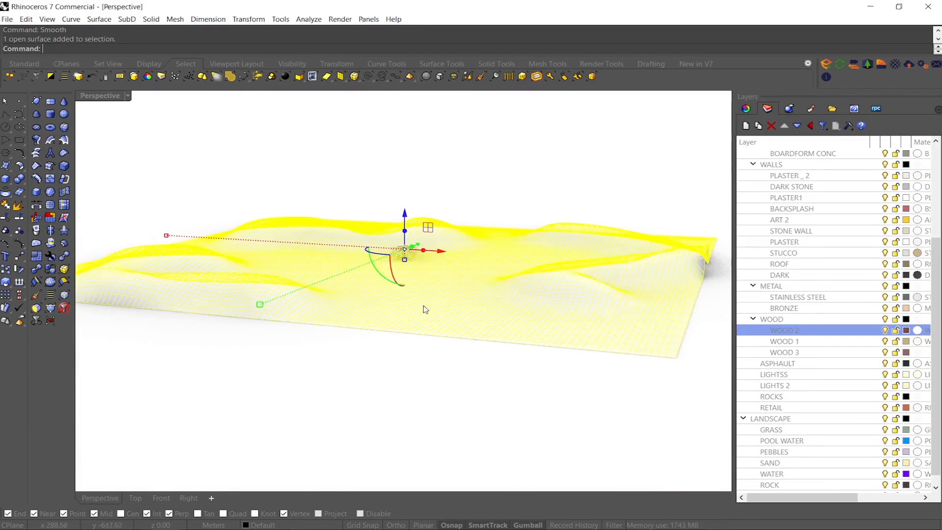
pyautogui.rightClick(424, 306)
pyautogui.click(420, 355)
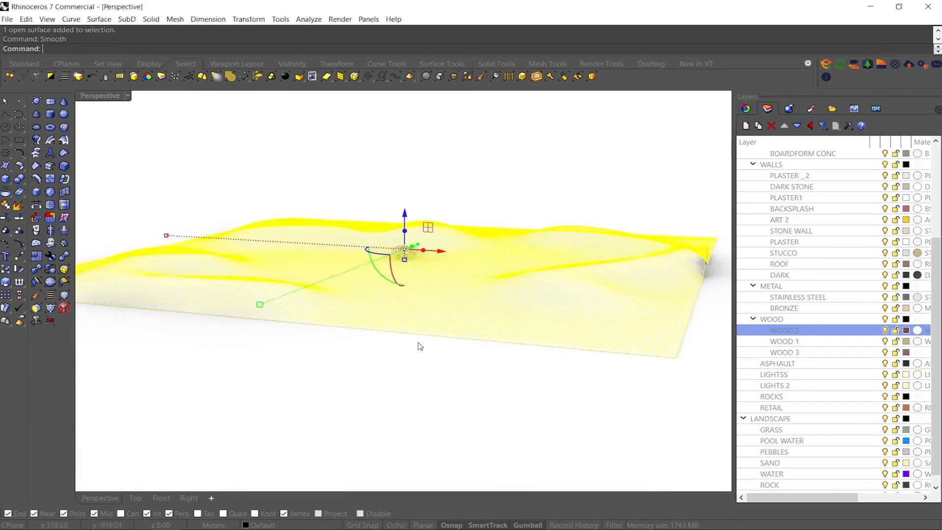
pyautogui.rightClick(419, 346)
pyautogui.click(422, 354)
pyautogui.moveTo(429, 322); pyautogui.dragTo(447, 329, button='right')
# Turn on the terrain's control points and brush-select a narrow winding path from one edge to the structure
pyautogui.click(446, 317)
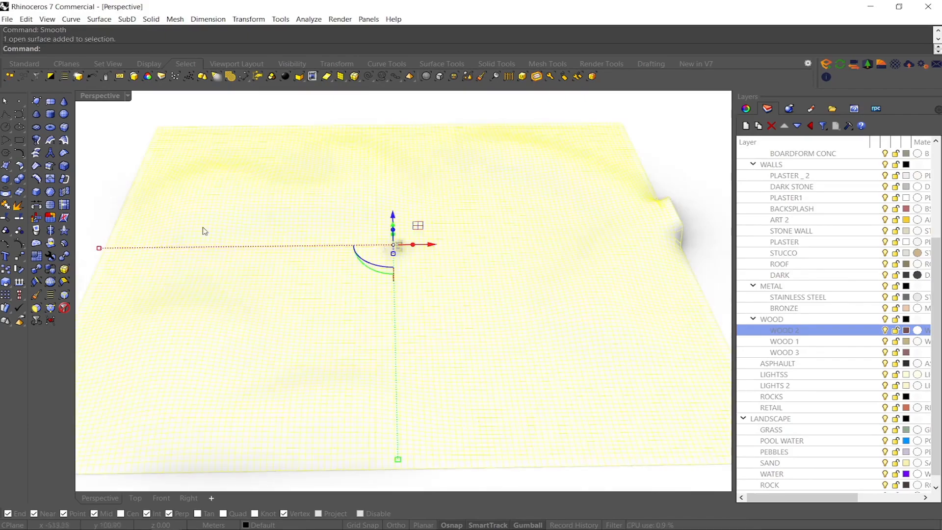
pyautogui.click(67, 241)
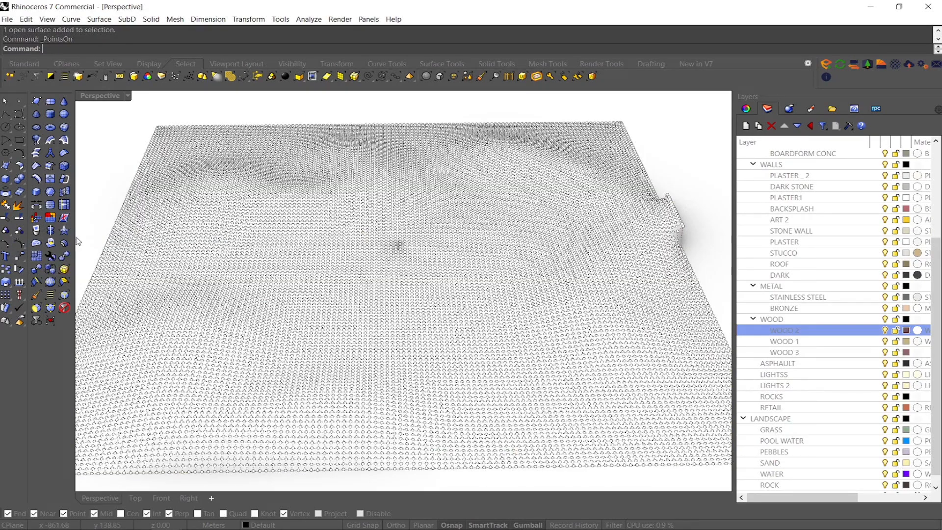
pyautogui.moveTo(320, 230); pyautogui.dragTo(380, 126, button='right')
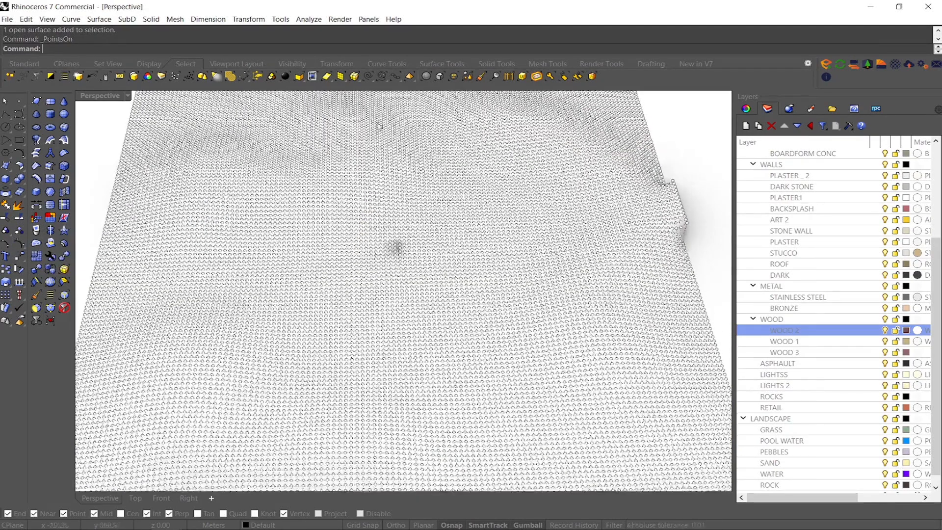
pyautogui.click(481, 78)
pyautogui.moveTo(414, 238); pyautogui.dragTo(383, 277, button='right')
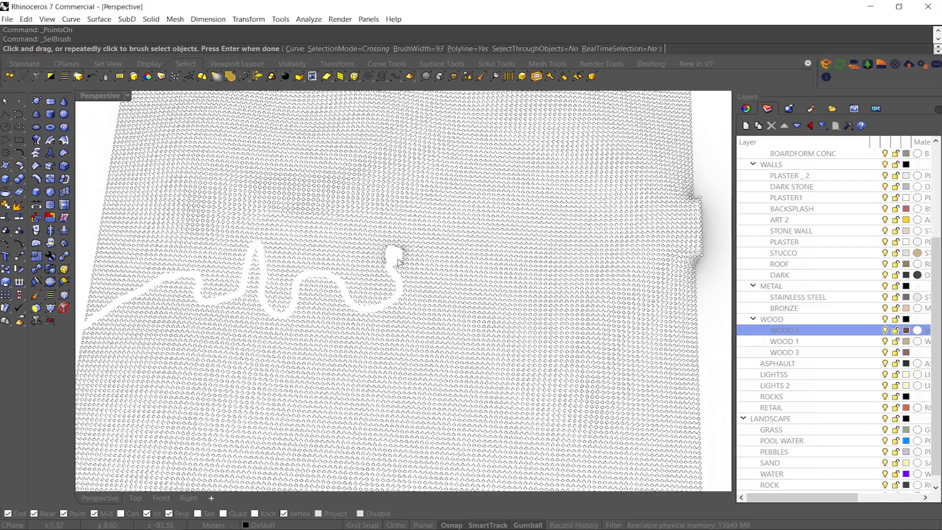
pyautogui.press('Return')
# Add a second brush-selected winding path running from the structure to the far edge of the terrain
pyautogui.moveTo(391, 255); pyautogui.dragTo(360, 299, button='right')
pyautogui.press('Return')
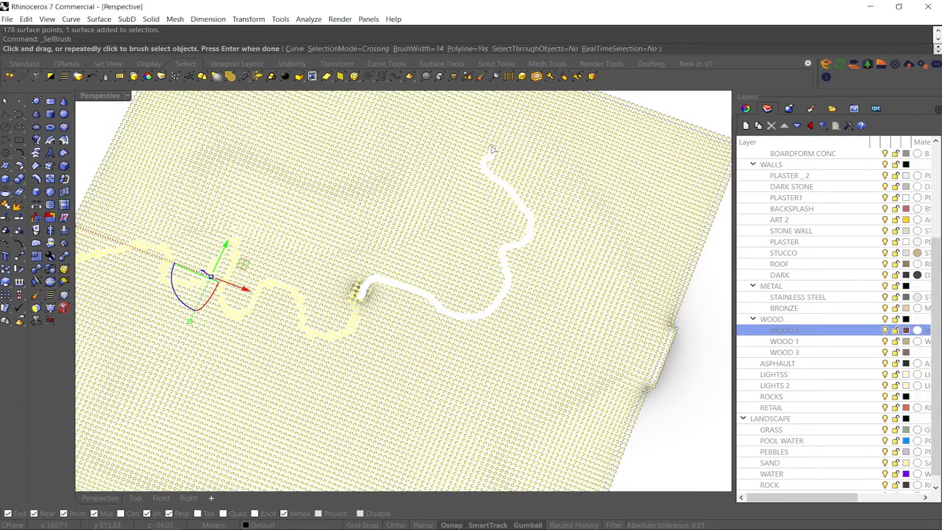
pyautogui.moveTo(551, 99); pyautogui.dragTo(576, 92)
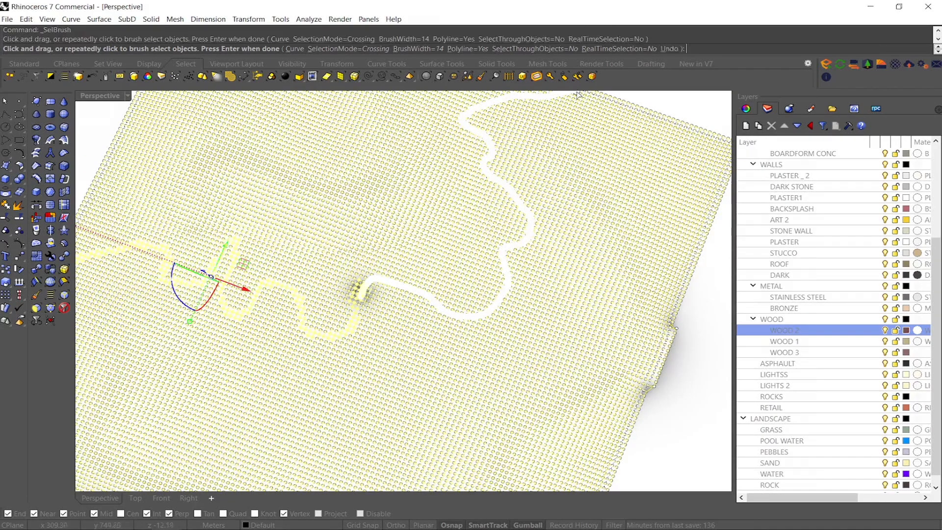
pyautogui.press('Return')
# Lower the selected points to carve a path channel, raise them slightly to reduce its depth, and turn off the control points
pyautogui.moveTo(361, 271)
pyautogui.keyDown('shift'); pyautogui.mouseDown(button='right')
pyautogui.moveTo(440, 302)
pyautogui.moveTo(432, 231)
pyautogui.moveTo(444, 234)
pyautogui.moveTo(410, 230)
pyautogui.mouseUp(button='right'); pyautogui.keyUp('shift')
pyautogui.moveTo(381, 229); pyautogui.dragTo(385, 243)
pyautogui.moveTo(353, 252); pyautogui.dragTo(400, 207, button='right')
pyautogui.scroll(4, 343, 286)
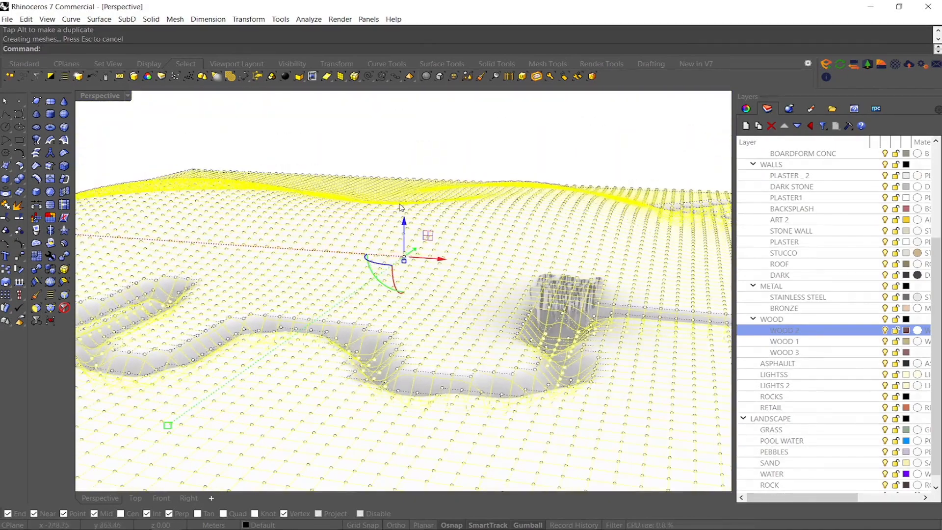
pyautogui.moveTo(405, 227); pyautogui.dragTo(406, 220)
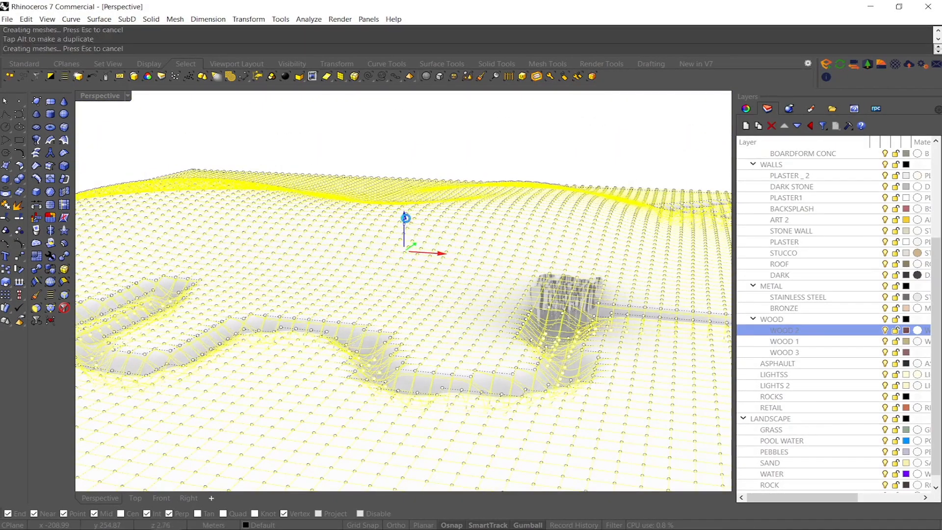
pyautogui.scroll(-10, 391, 248)
pyautogui.press('Escape')
pyautogui.press('Escape')
# Create a flat rectangular plane from corner to corner across the whole terrain
pyautogui.moveTo(365, 274); pyautogui.dragTo(119, 227, button='right')
pyautogui.click(6, 165)
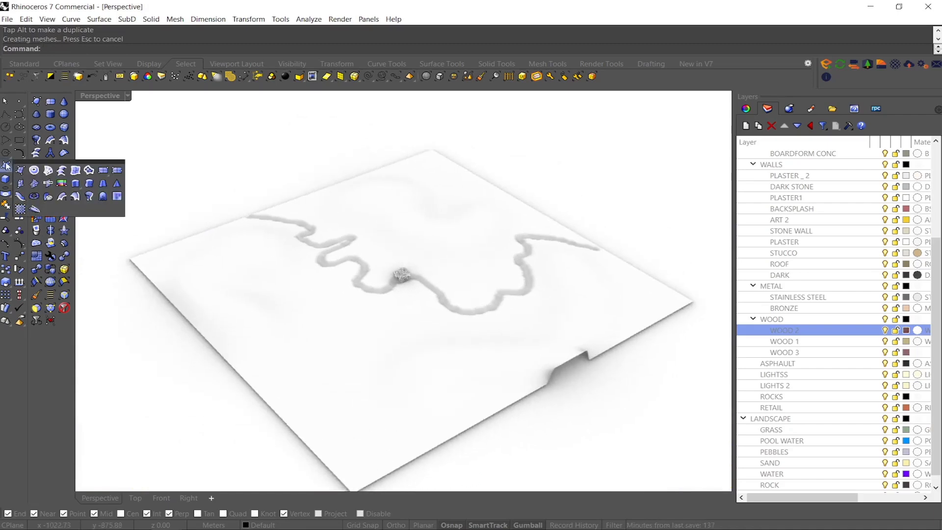
pyautogui.click(110, 171)
pyautogui.click(130, 258)
pyautogui.click(674, 287)
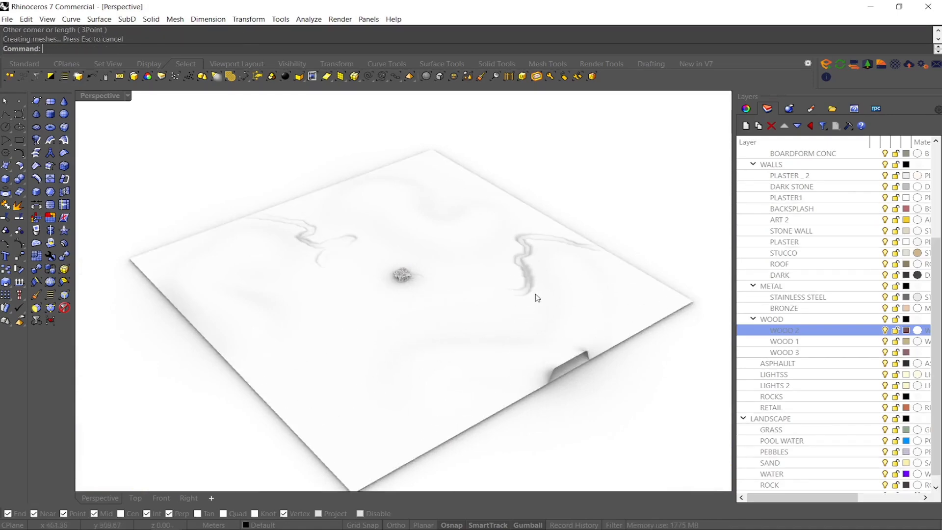
# Select the flat plane inside the carved channel and raise it slightly
pyautogui.scroll(5, 485, 312)
pyautogui.moveTo(541, 225); pyautogui.dragTo(554, 262, button='right')
pyautogui.scroll(3, 565, 262)
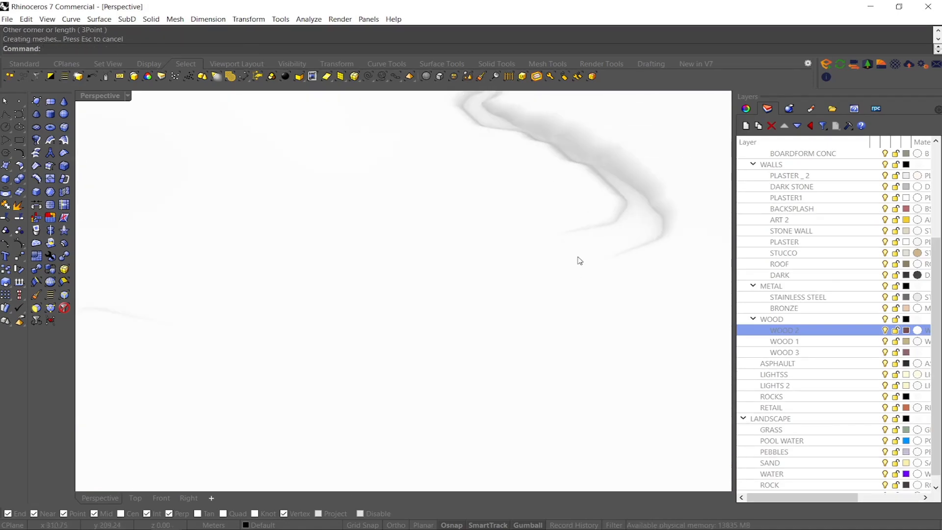
pyautogui.click(578, 259)
pyautogui.scroll(4, 589, 252)
pyautogui.moveTo(602, 247); pyautogui.dragTo(600, 241)
pyautogui.scroll(-1, 813, 427)
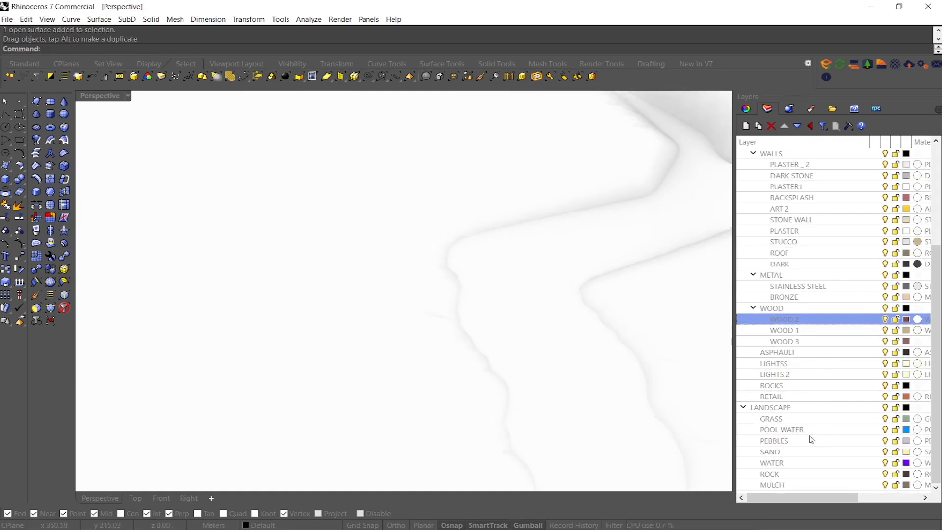
# Move the flat plane to the ROCK layer and the terrain surface to the GRASS layer
pyautogui.rightClick(778, 474)
pyautogui.click(829, 429)
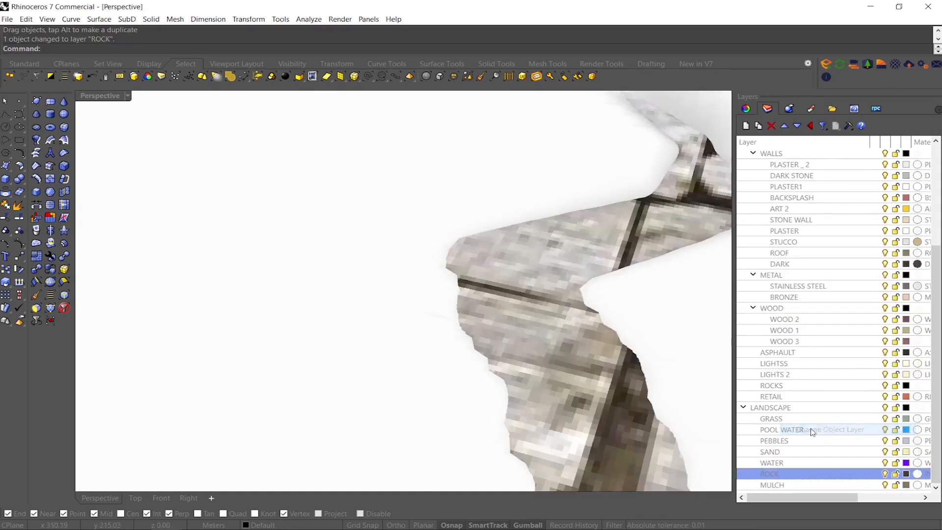
pyautogui.scroll(-5, 550, 368)
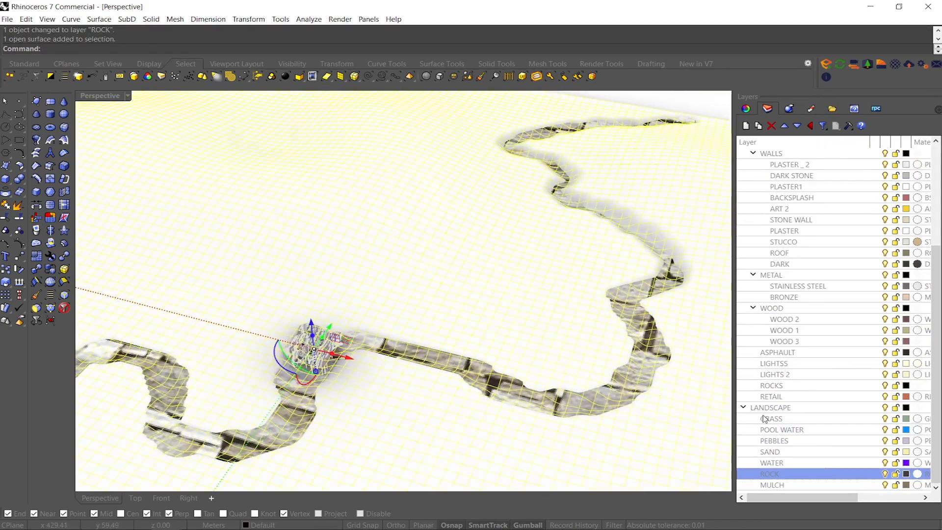
pyautogui.rightClick(765, 419)
pyautogui.click(805, 373)
pyautogui.press('Escape')
# Select the rock plane and the grass terrain together and nudge them up toward the ends of the hanging strands
pyautogui.moveTo(428, 364); pyautogui.dragTo(415, 322, button='right')
pyautogui.scroll(6, 344, 290)
pyautogui.moveTo(344, 289); pyautogui.dragTo(410, 295, button='right')
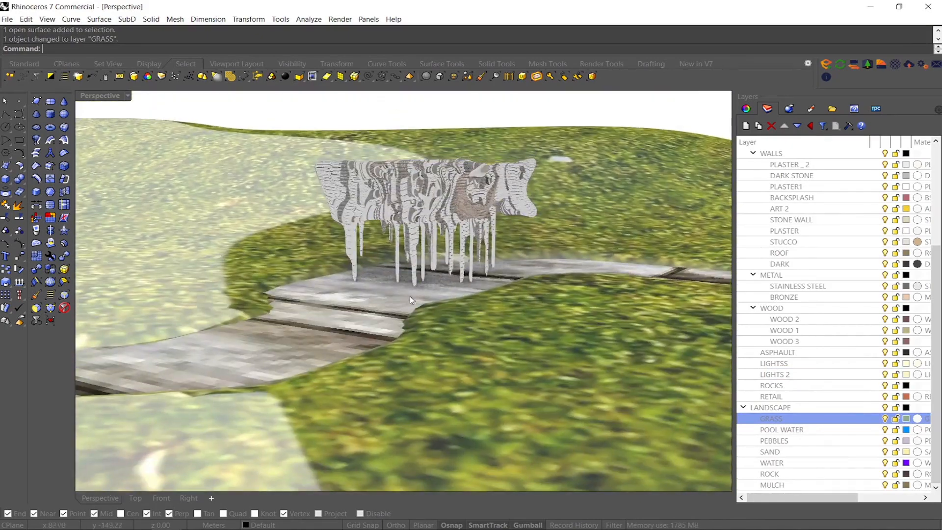
pyautogui.scroll(5, 411, 297)
pyautogui.click(388, 303)
pyautogui.keyDown('shift'); pyautogui.click(456, 360); pyautogui.keyUp('shift')
pyautogui.keyDown('ctrl'); pyautogui.moveTo(347, 349); pyautogui.dragTo(362, 321); pyautogui.keyUp('ctrl')
pyautogui.press('Escape')
pyautogui.scroll(-7, 387, 249)
pyautogui.scroll(7, 406, 213)
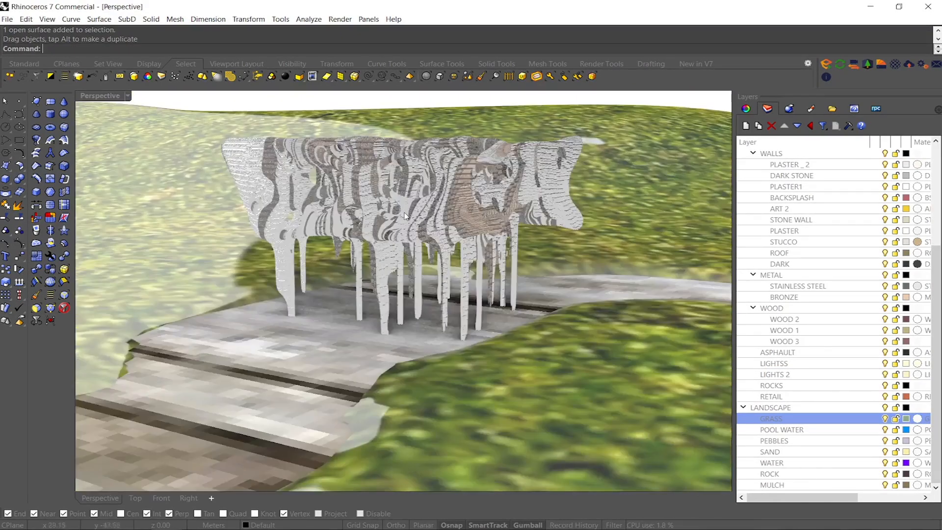
# Set the Perspective viewport to Arctic display mode and unlock the two baked meshes
pyautogui.moveTo(405, 216); pyautogui.dragTo(396, 320, button='right')
pyautogui.click(105, 96)
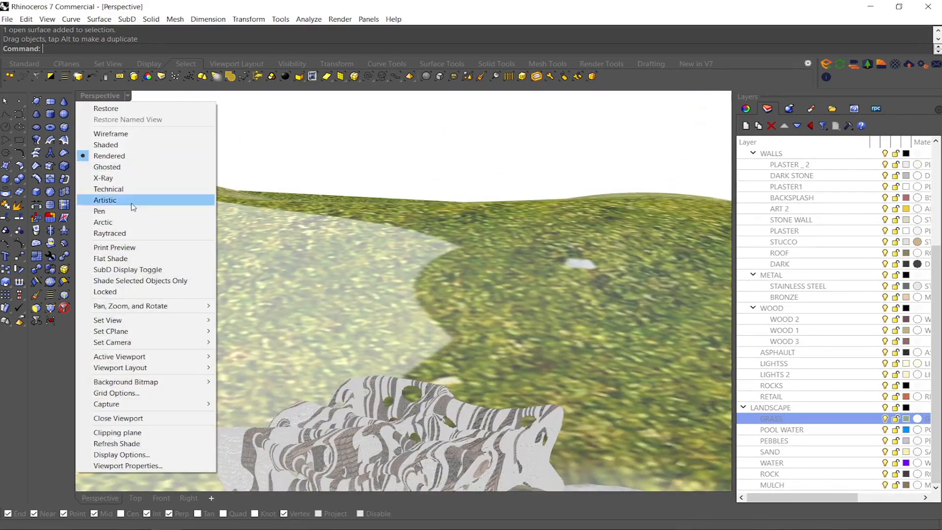
pyautogui.click(132, 219)
pyautogui.moveTo(307, 299)
pyautogui.mouseDown(button='right')
pyautogui.moveTo(308, 283)
pyautogui.moveTo(274, 250)
pyautogui.moveTo(343, 247)
pyautogui.mouseUp(button='right')
pyautogui.middleClick(344, 248)
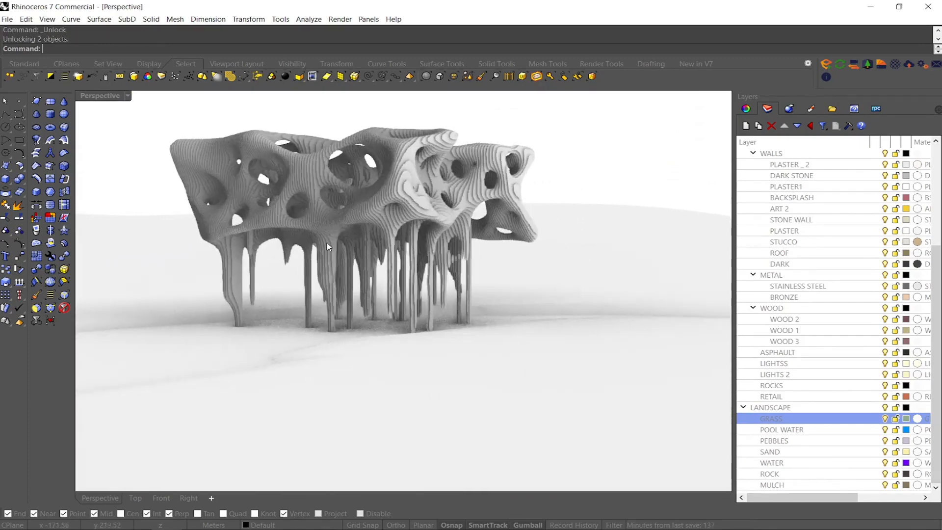
# Zoom to the selected structure and examine its layered surface and strands from several angles
pyautogui.moveTo(327, 243); pyautogui.dragTo(274, 301, button='right')
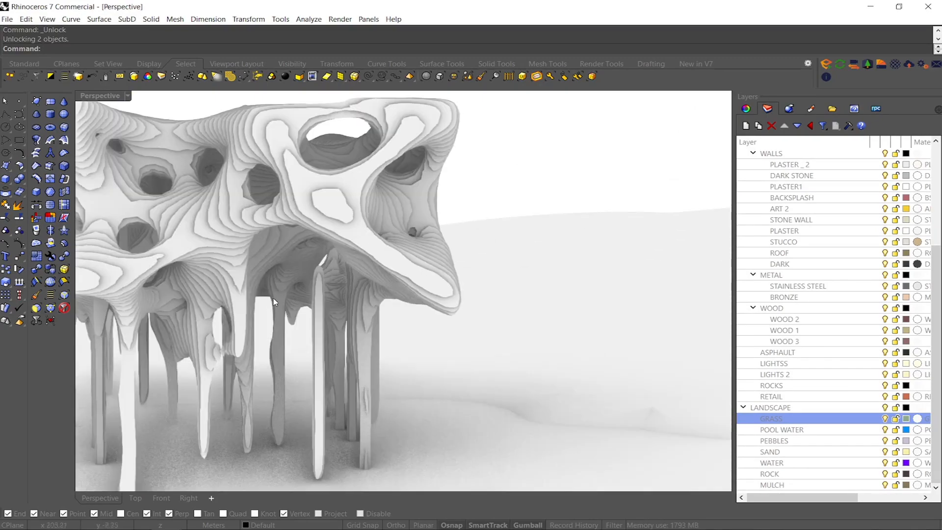
pyautogui.click(369, 215)
pyautogui.press('Return')
pyautogui.press('Escape')
pyautogui.moveTo(369, 214); pyautogui.dragTo(522, 309, button='right')
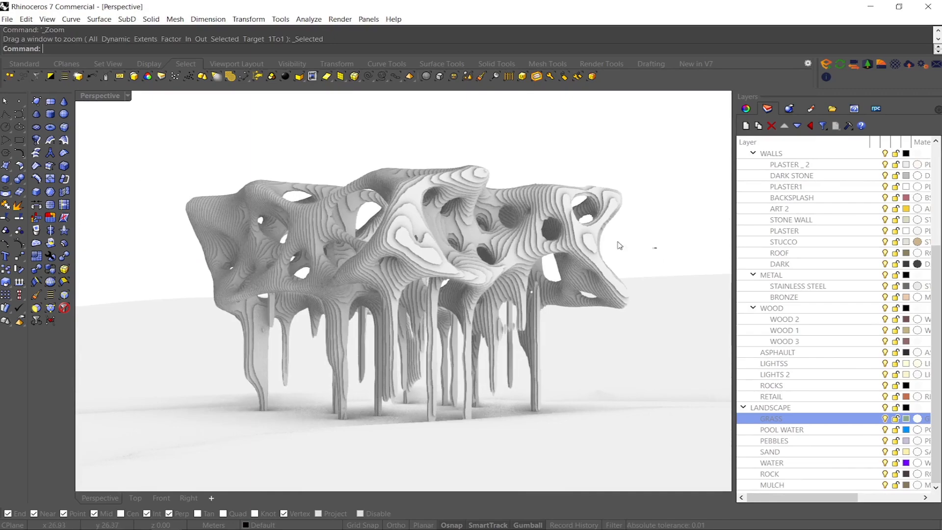
pyautogui.moveTo(196, 182); pyautogui.dragTo(325, 268, button='right')
pyautogui.moveTo(375, 319); pyautogui.dragTo(416, 290, button='right')
pyautogui.press('Escape')
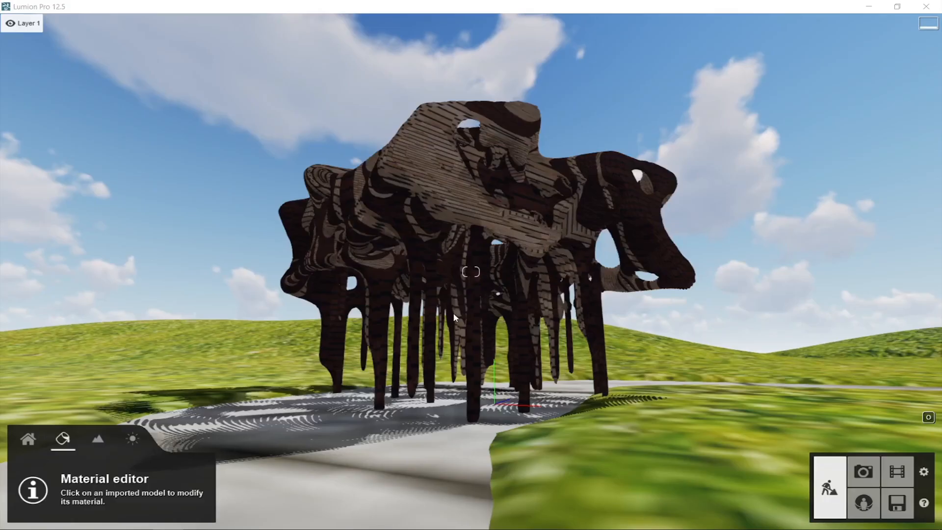
# Apply a 3D grass material from the nature materials to the terrain surface
pyautogui.press('a')
pyautogui.press('w')
pyautogui.moveTo(464, 115)
pyautogui.mouseDown(button='right')
pyautogui.moveTo(472, 140)
pyautogui.moveTo(532, 131)
pyautogui.moveTo(498, 135)
pyautogui.moveTo(487, 132)
pyautogui.moveTo(492, 120)
pyautogui.moveTo(462, 123)
pyautogui.mouseUp(button='right')
pyautogui.press('d')
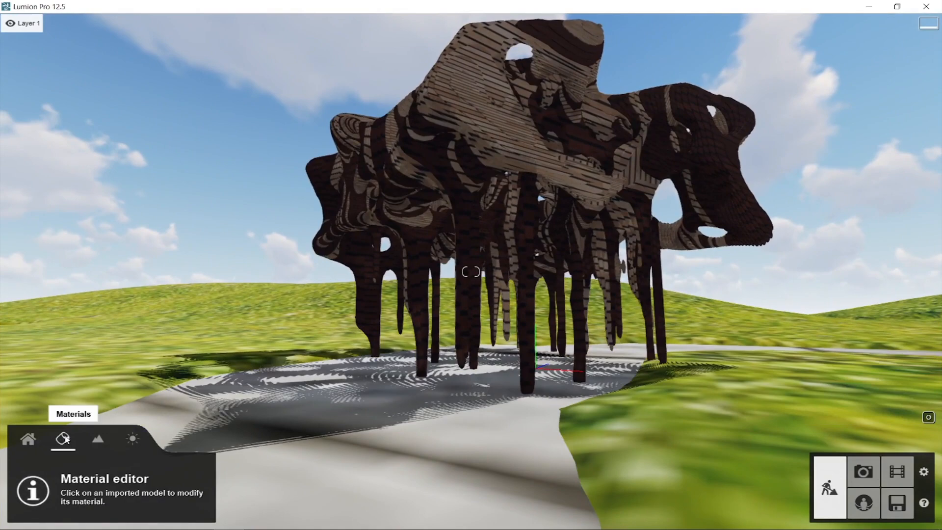
pyautogui.click(497, 116)
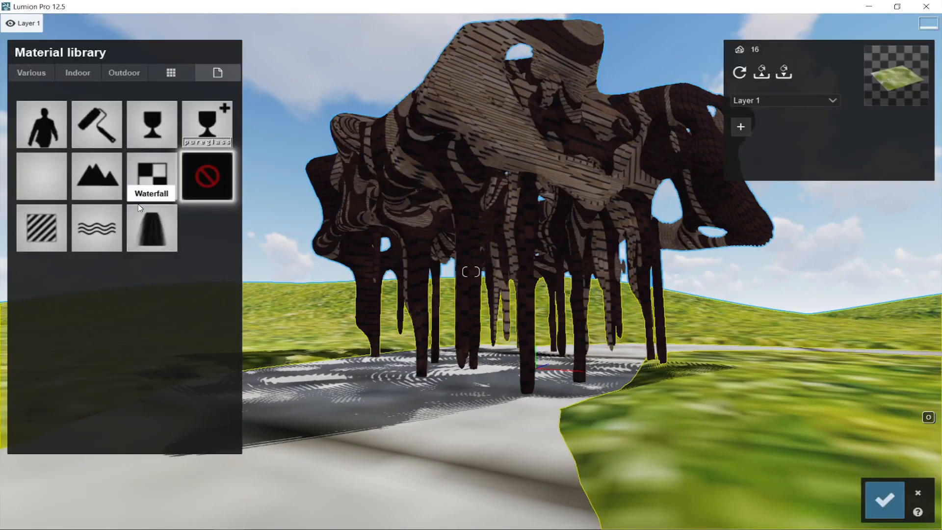
pyautogui.click(31, 73)
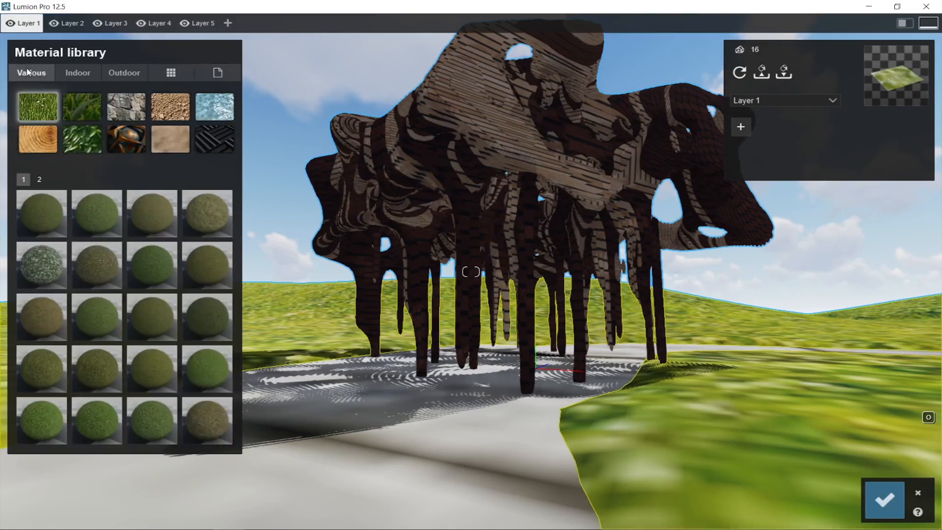
pyautogui.click(85, 148)
pyautogui.click(84, 110)
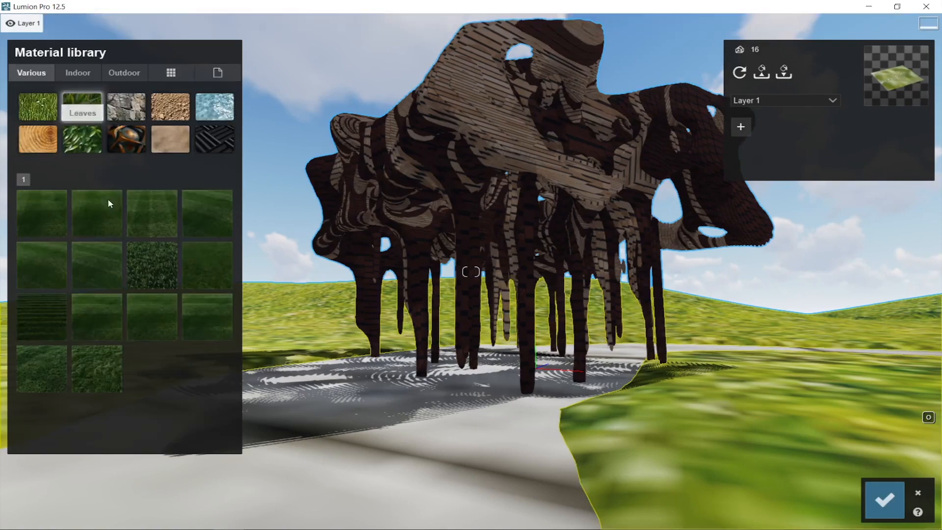
pyautogui.click(103, 363)
# Try ground materials on the ROCK path and apply Landscape 06 D
pyautogui.click(417, 430)
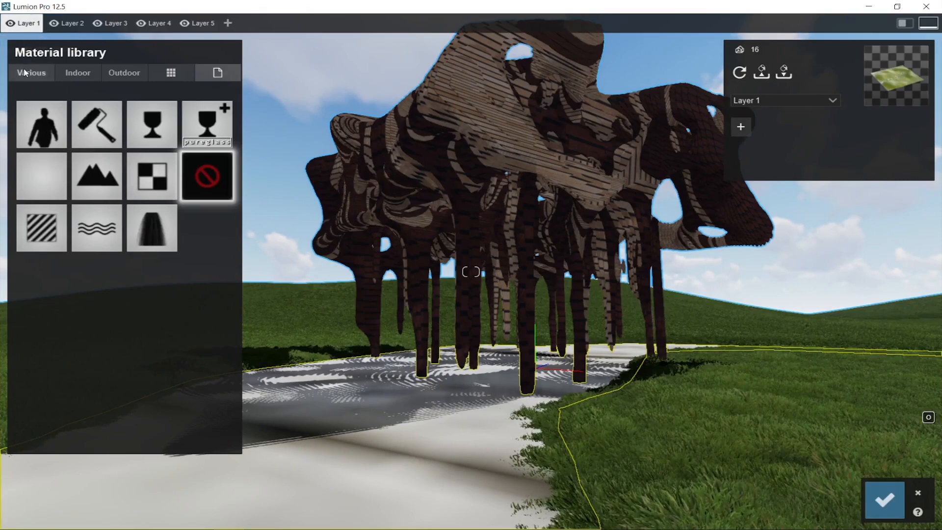
pyautogui.click(27, 73)
pyautogui.click(167, 114)
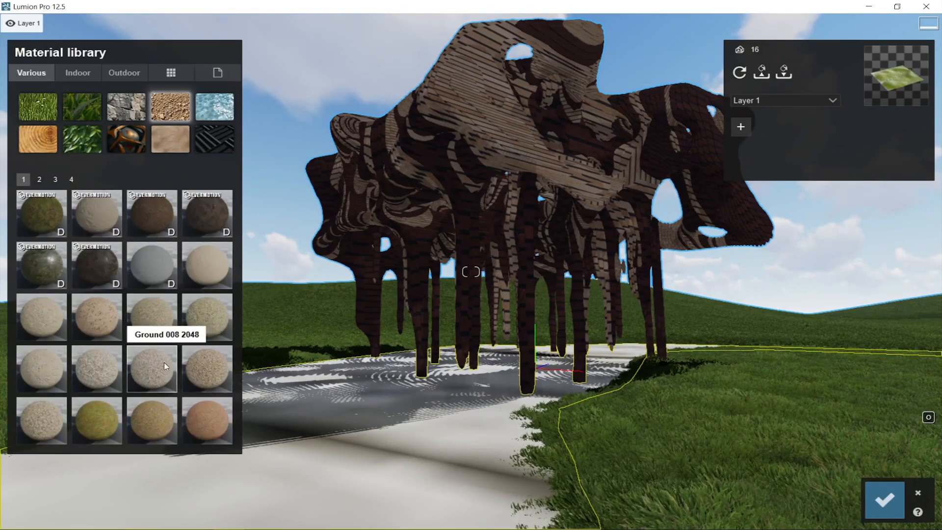
pyautogui.scroll(-1, 160, 363)
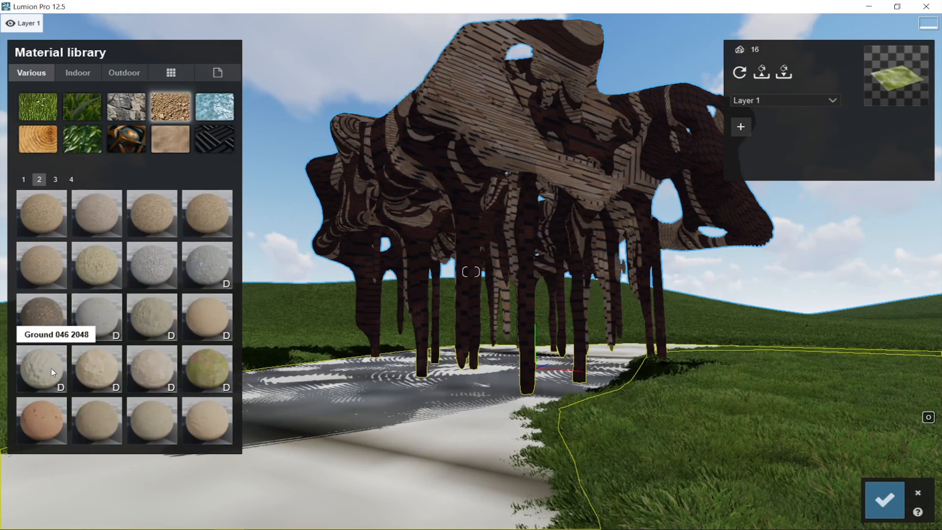
pyautogui.scroll(-1, 157, 259)
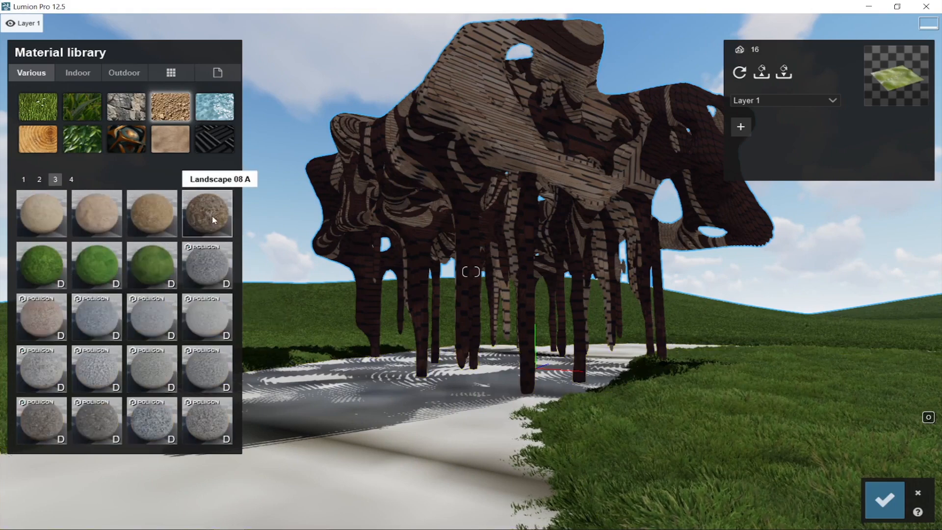
pyautogui.click(207, 216)
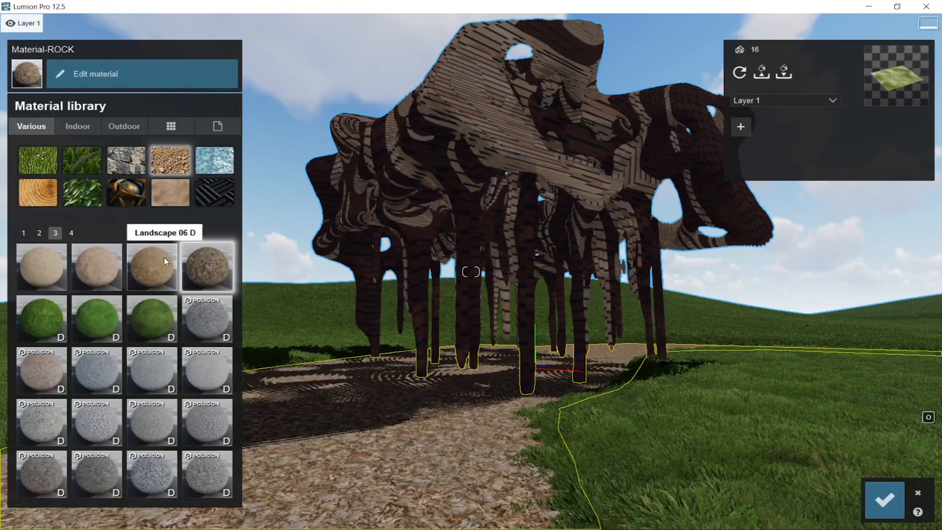
pyautogui.click(90, 274)
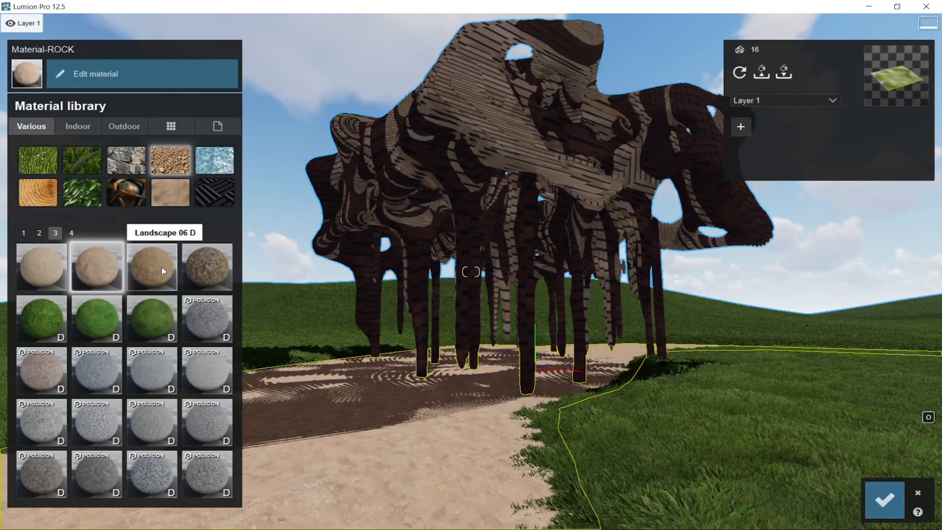
pyautogui.click(163, 269)
# Apply a pale grey Poliigon indoor wood material to the WOOD_1 parts of the structure
pyautogui.moveTo(491, 304); pyautogui.dragTo(476, 246, button='right')
pyautogui.click(445, 204)
pyautogui.moveTo(445, 204); pyautogui.dragTo(390, 240, button='right')
pyautogui.press('w')
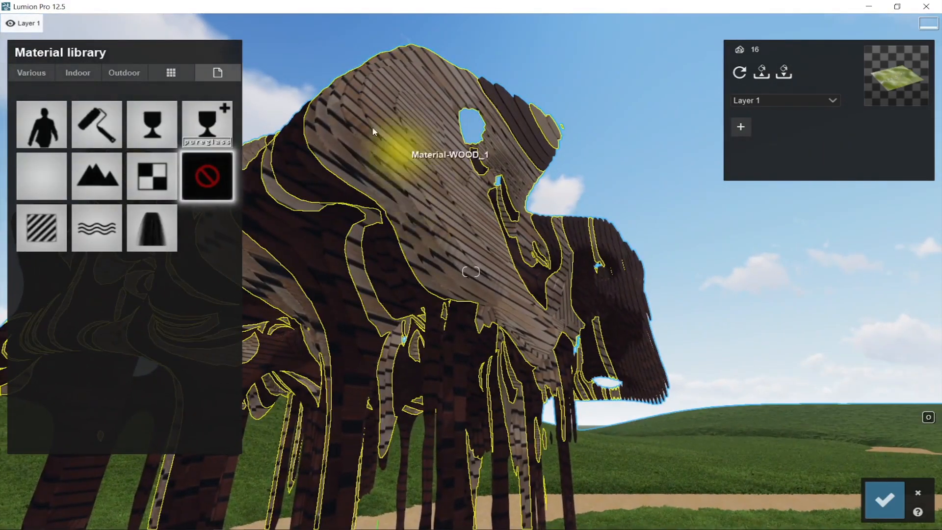
pyautogui.click(80, 73)
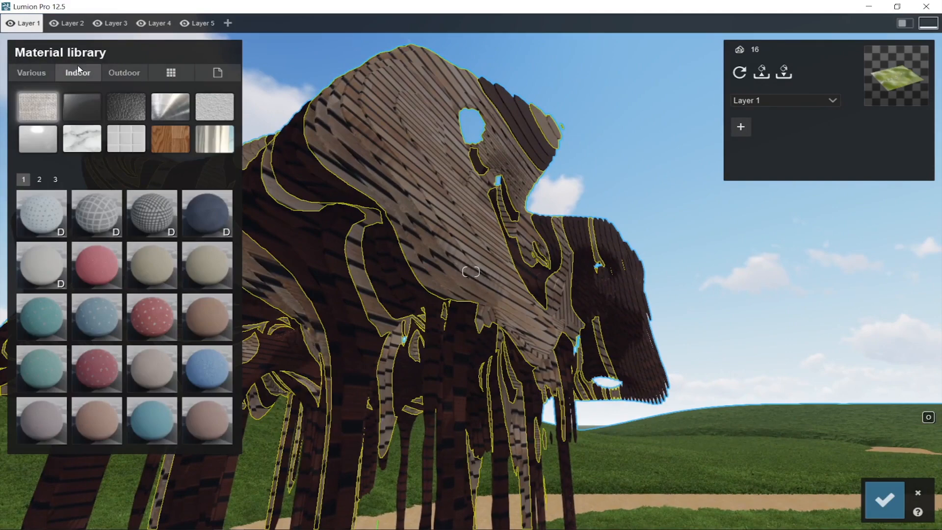
pyautogui.click(174, 146)
pyautogui.click(145, 219)
# Apply the Polii Wood Fine 020 VAR1 3K material to the structure's WOOD_2 parts and save the material changes
pyautogui.moveTo(381, 156); pyautogui.dragTo(447, 164, button='right')
pyautogui.click(358, 207)
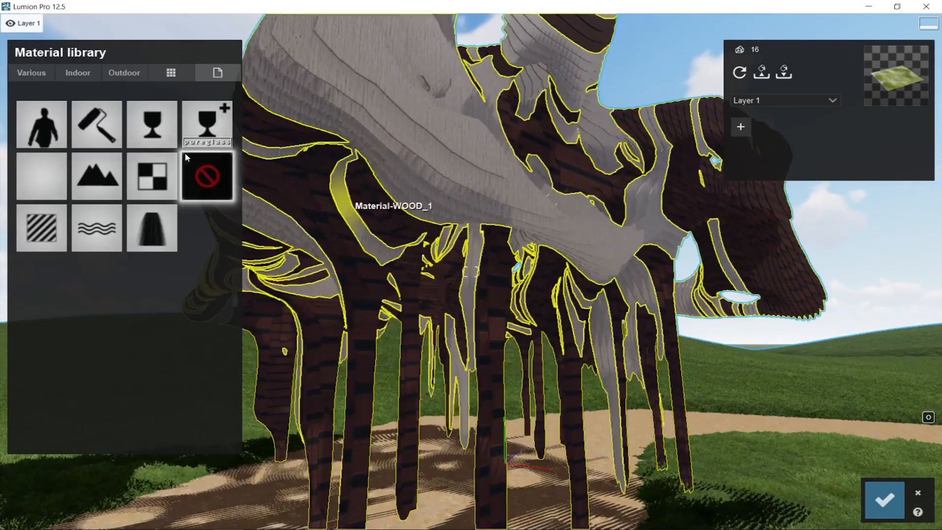
pyautogui.click(72, 73)
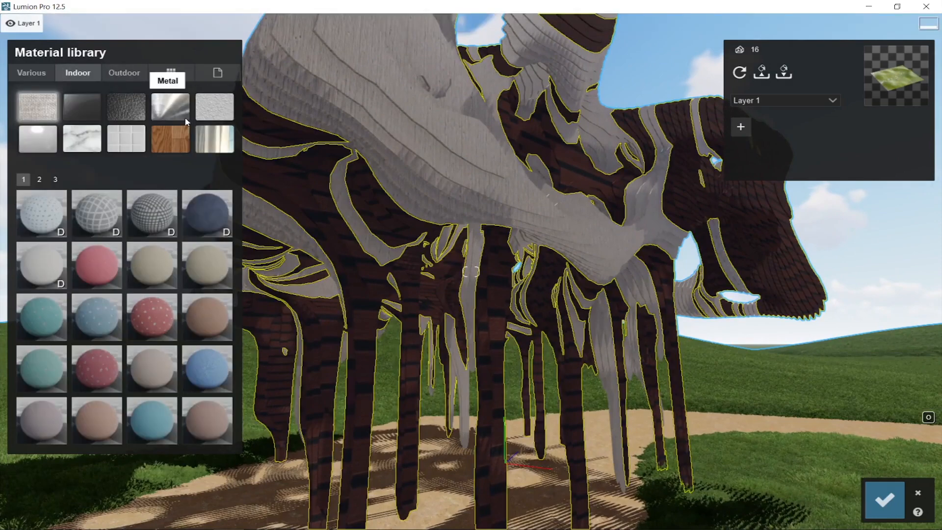
pyautogui.click(171, 143)
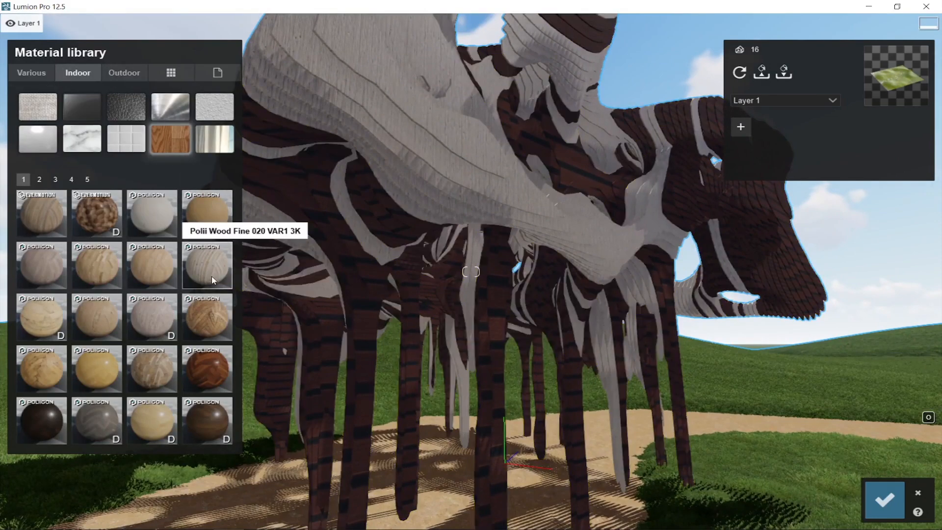
pyautogui.click(212, 277)
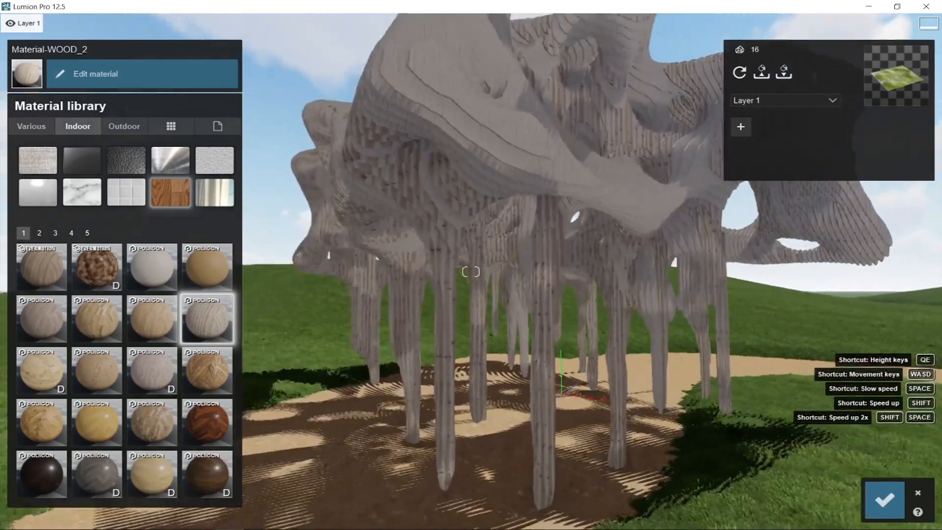
pyautogui.press('s')
pyautogui.moveTo(491, 203); pyautogui.dragTo(466, 203, button='right')
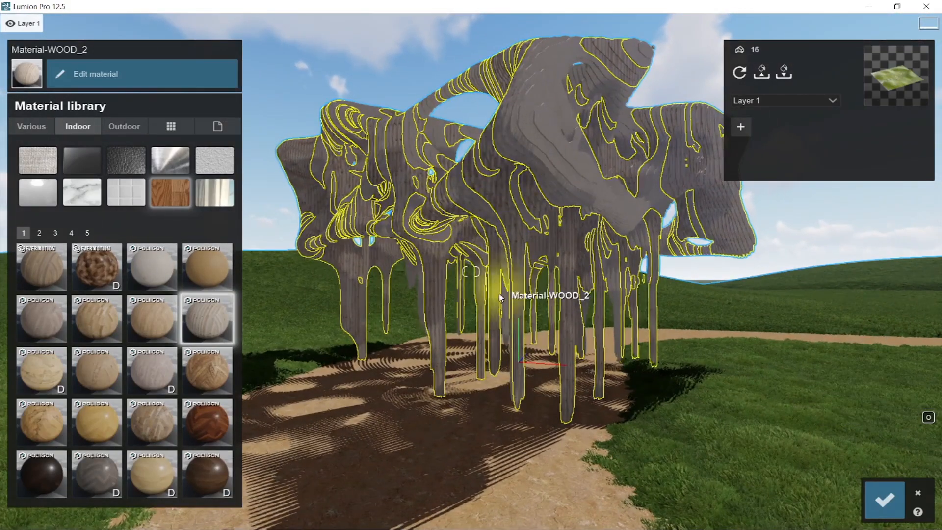
pyautogui.press('d')
pyautogui.moveTo(486, 225); pyautogui.dragTo(432, 221, button='right')
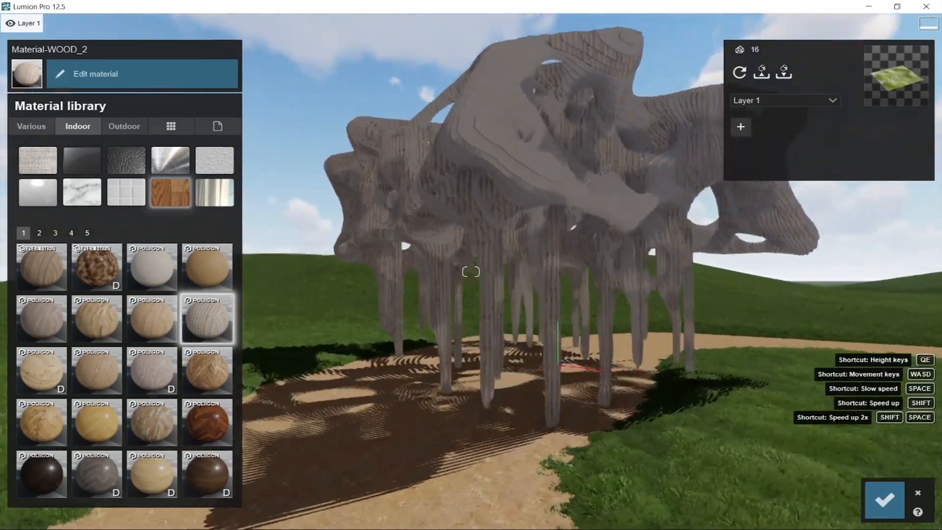
pyautogui.click(885, 500)
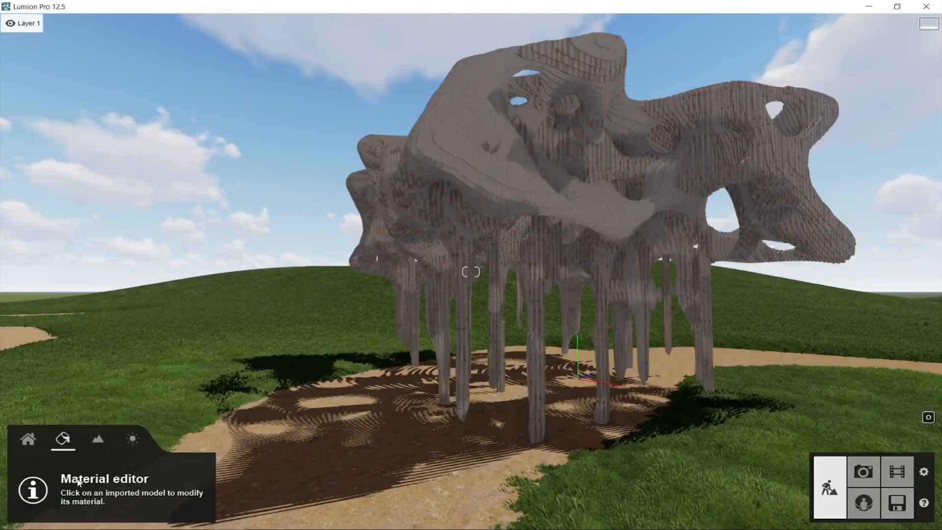
# Choose the TreeCluster2 Broadleaf Square L-RT cluster from the nature objects for placement
pyautogui.click(19, 443)
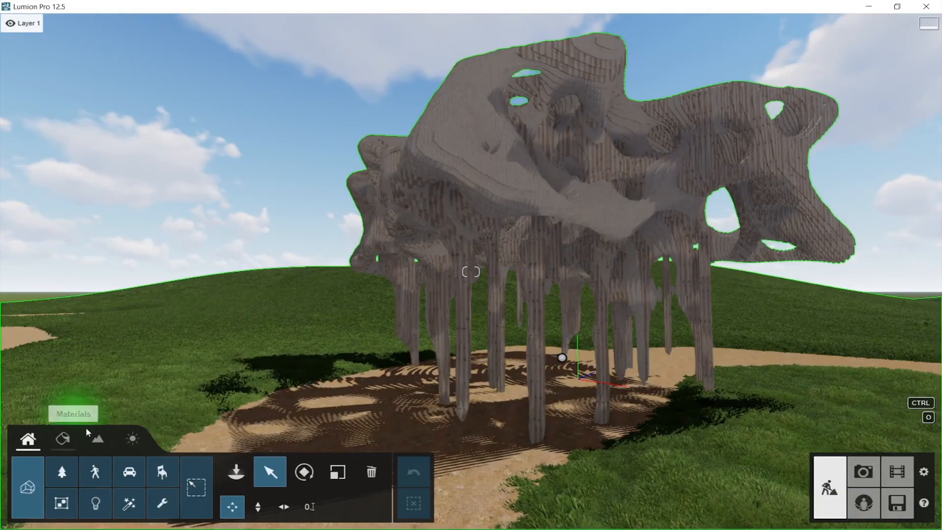
pyautogui.click(62, 472)
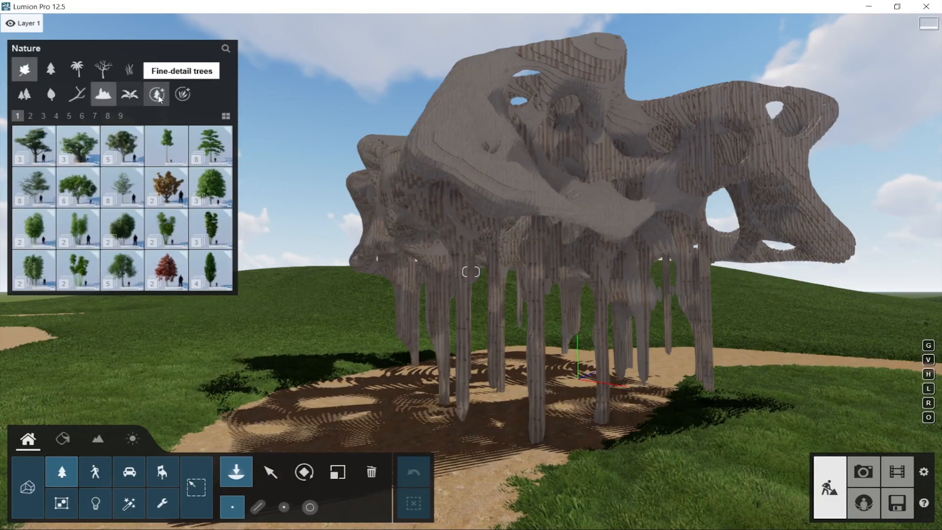
pyautogui.click(25, 94)
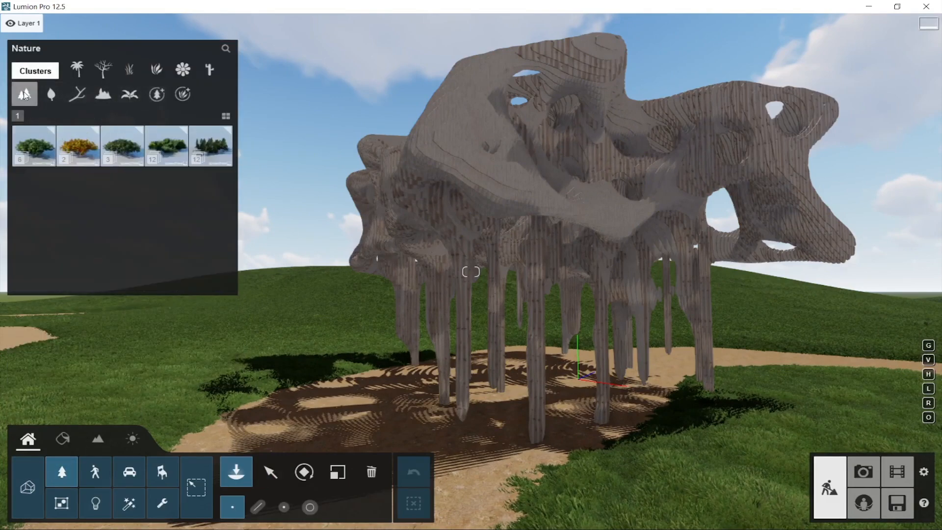
pyautogui.click(167, 141)
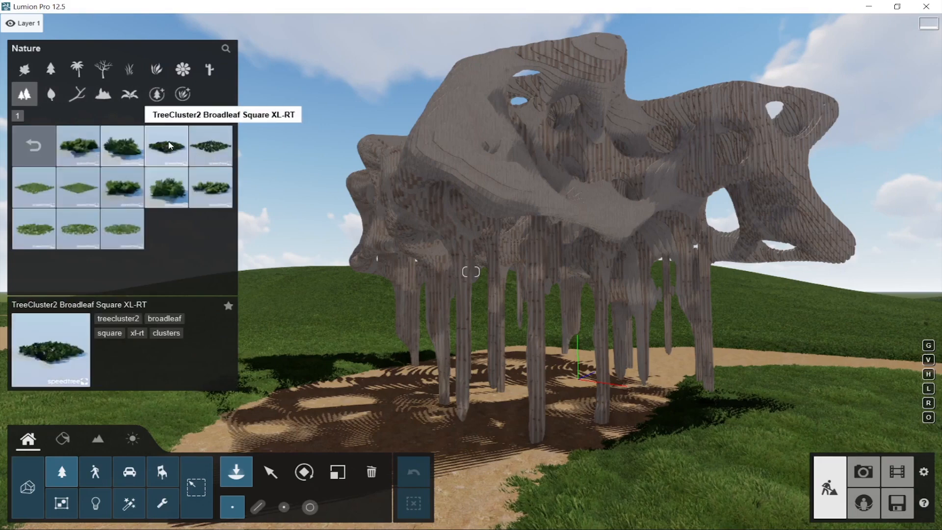
pyautogui.click(212, 197)
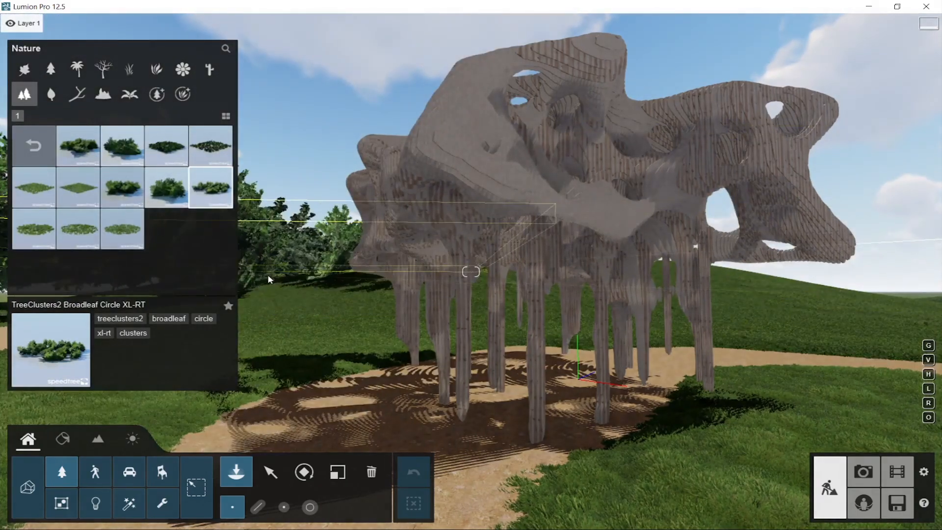
pyautogui.moveTo(295, 115); pyautogui.dragTo(302, 122, button='right')
pyautogui.hotkey('shift', 's')
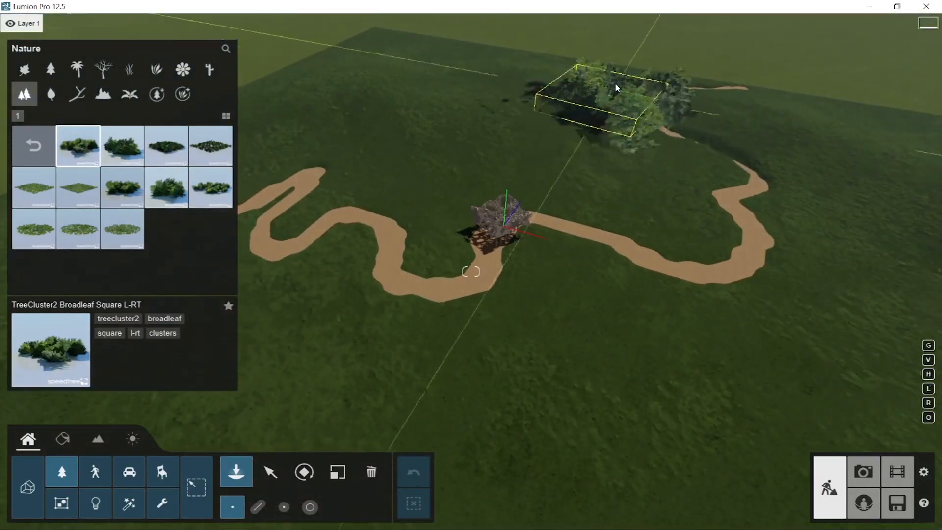
# Place a row of broadleaf tree clusters along the far edge of the terrain behind the structure
pyautogui.click(584, 78)
pyautogui.click(494, 69)
pyautogui.click(419, 73)
pyautogui.click(331, 63)
pyautogui.moveTo(267, 93); pyautogui.dragTo(414, 87, button='right')
pyautogui.click(373, 79)
pyautogui.click(364, 149)
pyautogui.press('s')
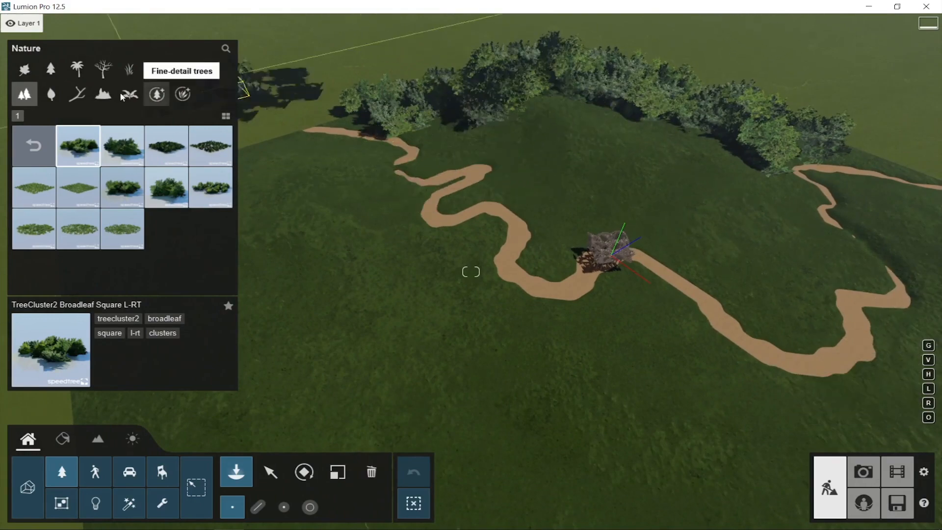
# Choose the Australian Willow broadleaf tree and set it up for cluster placement
pyautogui.click(47, 72)
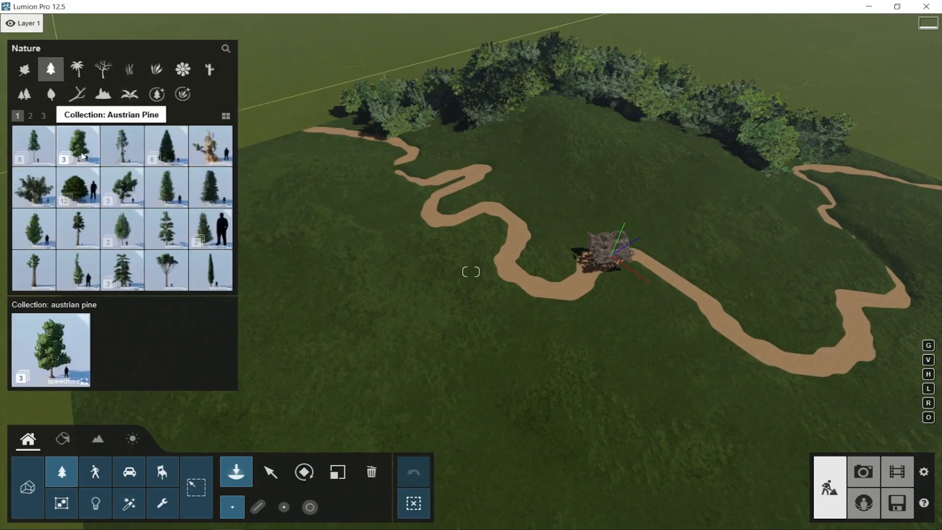
pyautogui.click(35, 147)
pyautogui.click(50, 155)
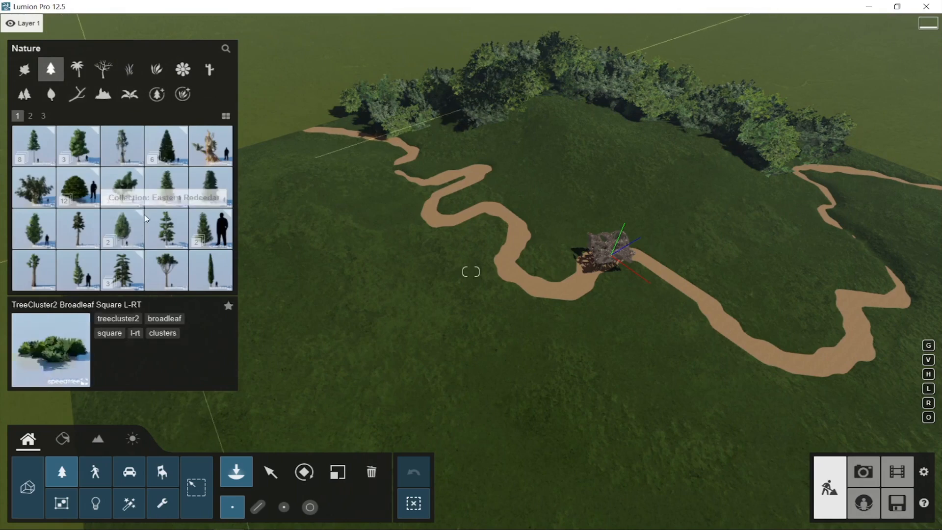
pyautogui.click(30, 77)
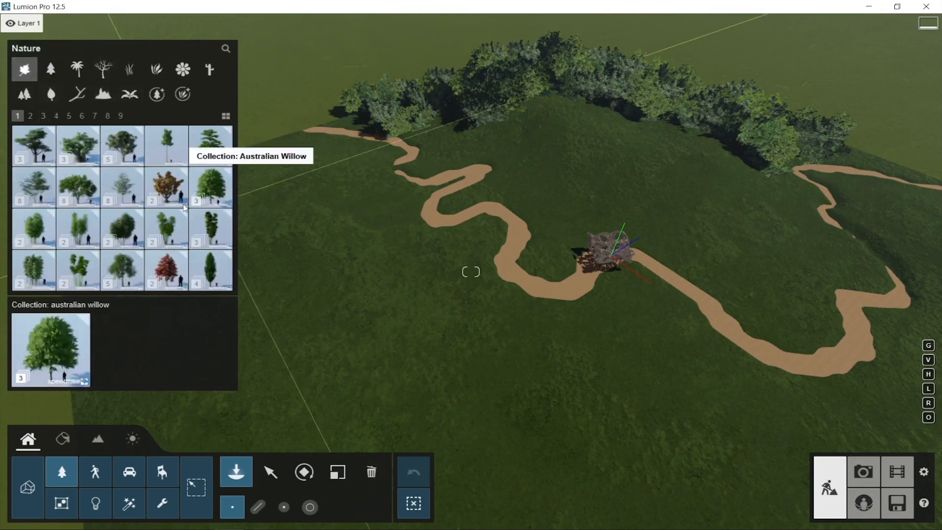
pyautogui.click(222, 191)
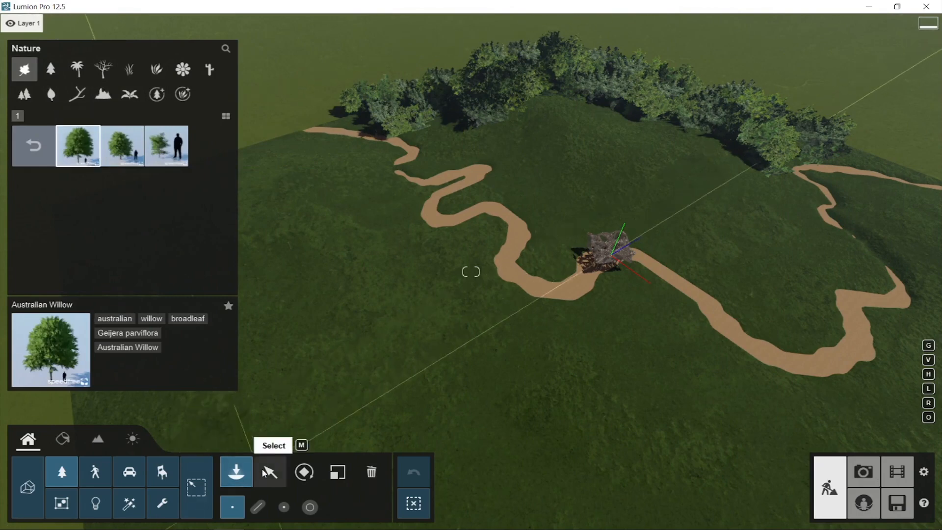
pyautogui.click(289, 512)
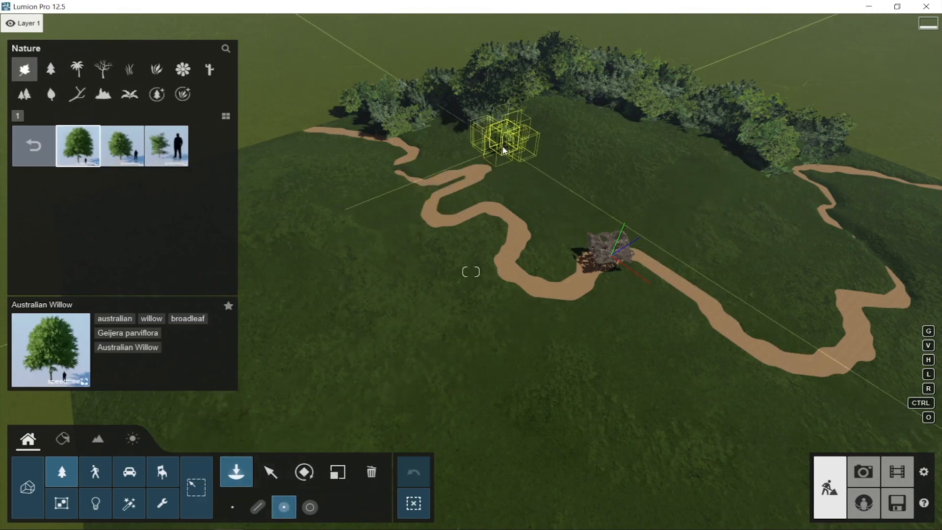
# Place groups of Australian Willows on the slope between the structure and the background tree line
pyautogui.click(455, 141)
pyautogui.click(542, 114)
pyautogui.click(570, 158)
pyautogui.click(531, 172)
pyautogui.click(584, 218)
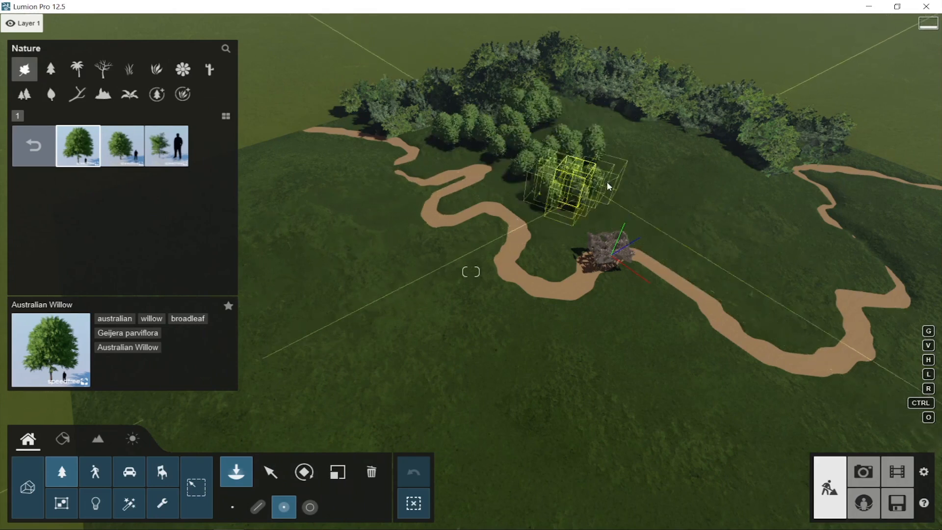
pyautogui.click(682, 146)
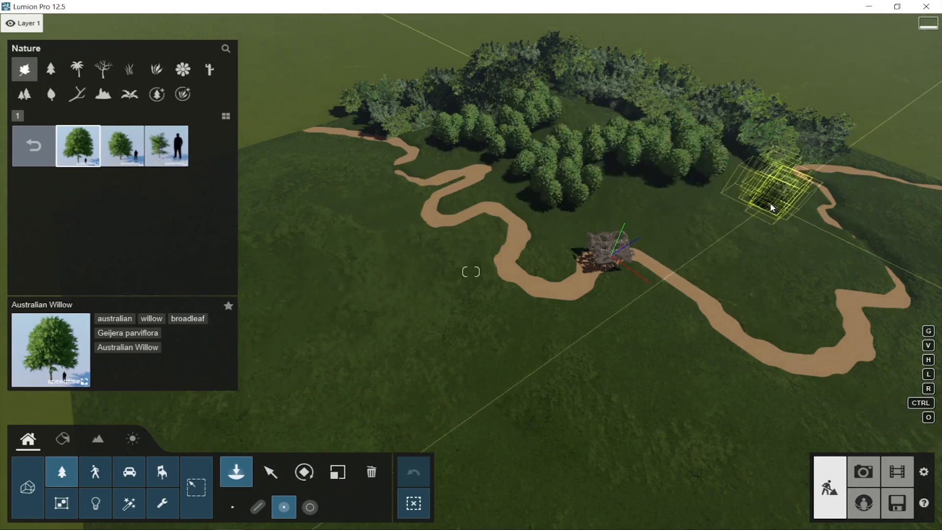
pyautogui.click(768, 223)
pyautogui.click(722, 196)
# Place three groups of Australian Willows on the outer side of the path's tightly winding stretch
pyautogui.click(330, 185)
pyautogui.click(288, 167)
pyautogui.click(295, 233)
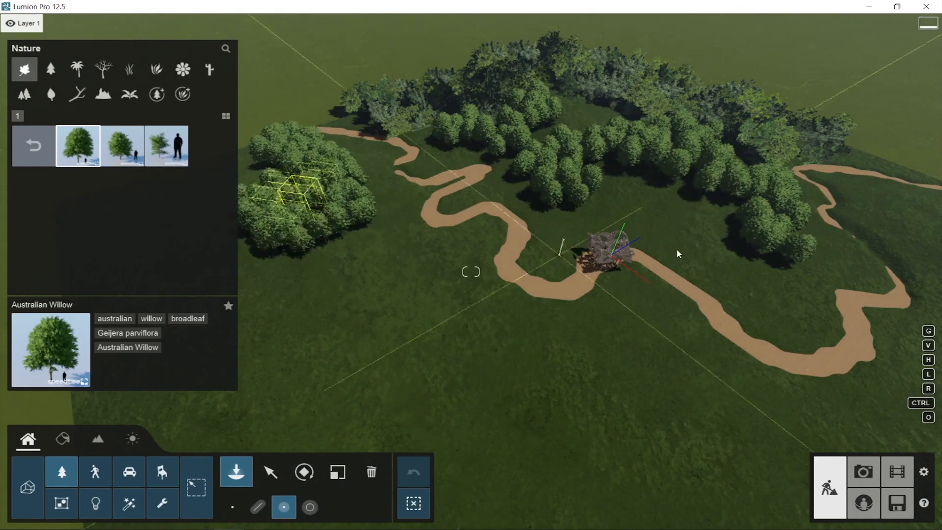
# Place seven groups of Australian Willows on the open ground outside the path's opposite bend
pyautogui.moveTo(923, 236); pyautogui.dragTo(702, 119, button='right')
pyautogui.click(740, 147)
pyautogui.click(766, 186)
pyautogui.click(747, 214)
pyautogui.click(802, 233)
pyautogui.click(858, 191)
pyautogui.click(874, 153)
pyautogui.click(824, 165)
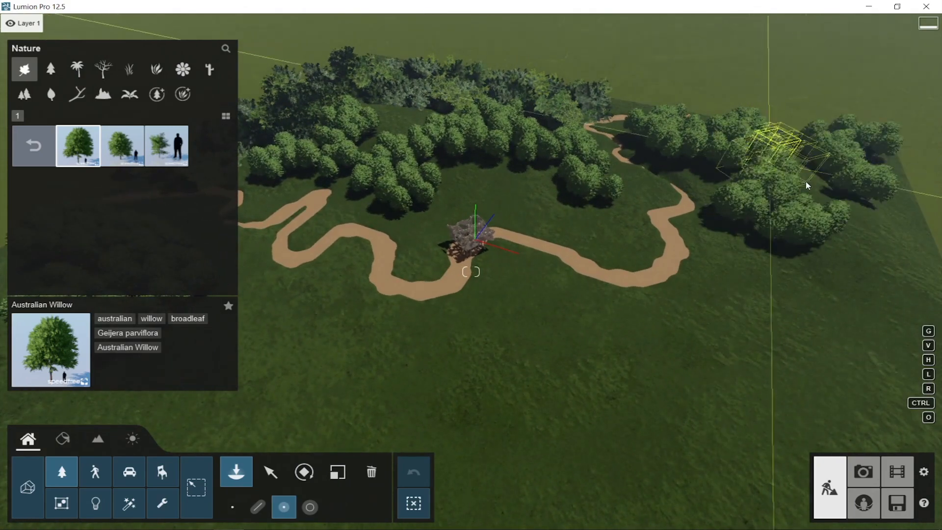
# Place one more group of Australian Willows at the near edge of the grove outside the path's bend
pyautogui.click(826, 222)
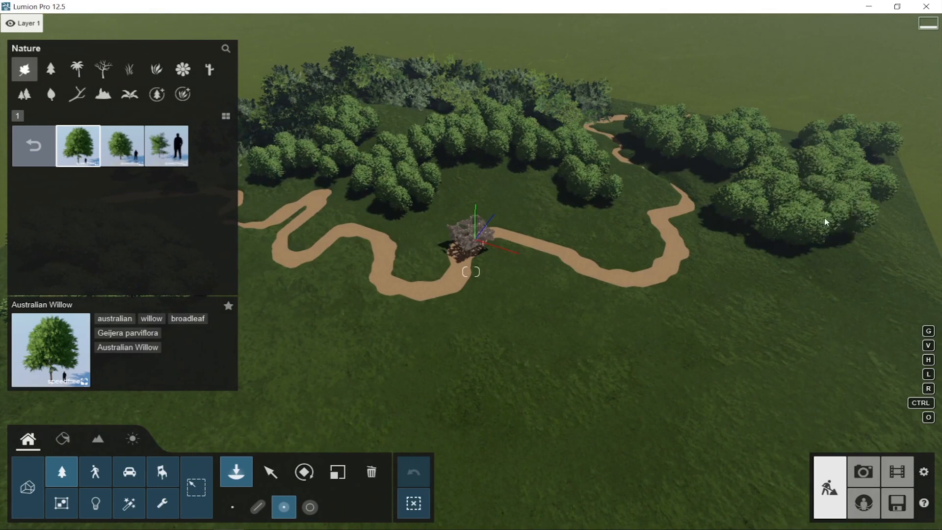
# Choose the Azalea RT Patch and place groups of it along the tree line behind the structure
pyautogui.click(156, 69)
pyautogui.click(164, 140)
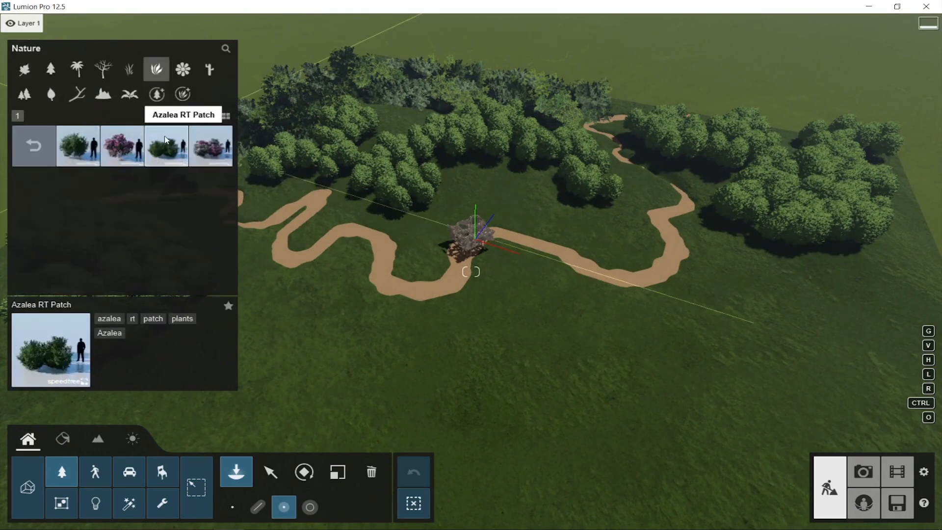
pyautogui.press('w')
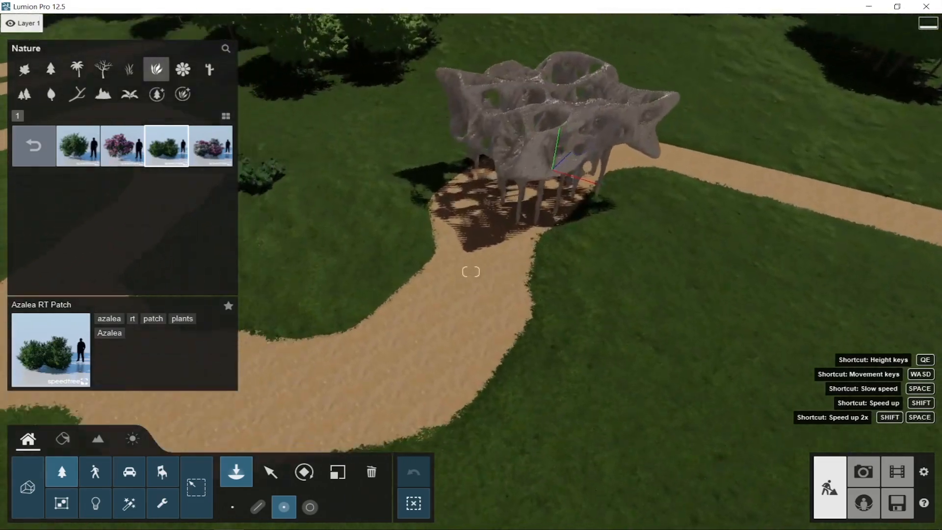
pyautogui.moveTo(472, 143); pyautogui.dragTo(395, 93, button='right')
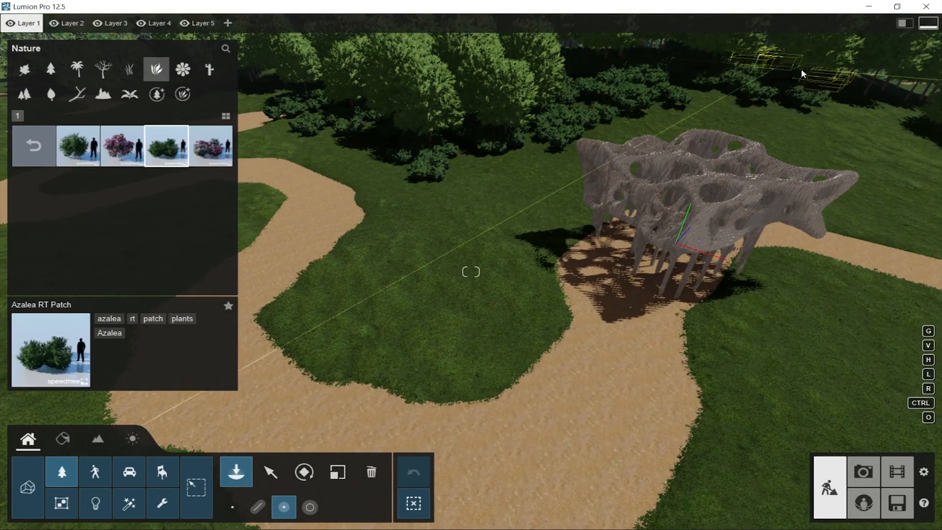
pyautogui.moveTo(901, 135); pyautogui.dragTo(700, 154, button='right')
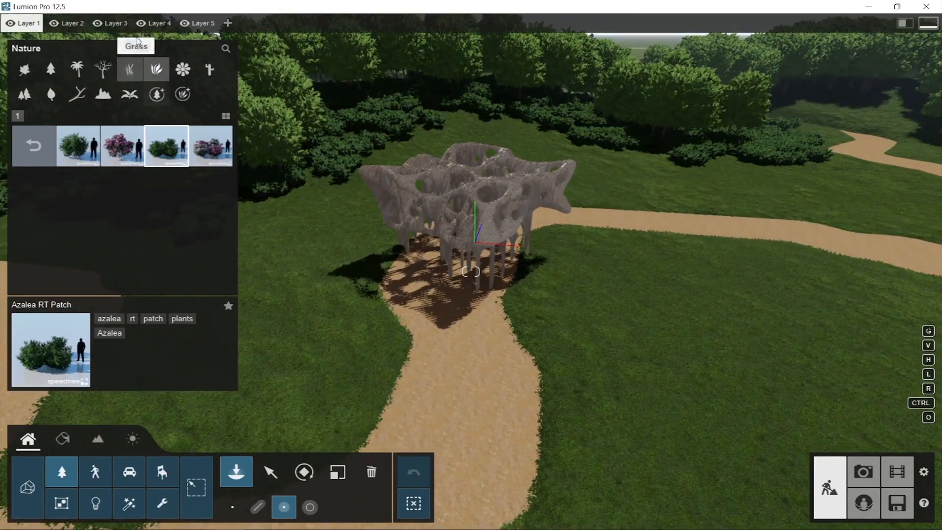
# Choose the RoughGrass-Cluster2L RT grass and fill the ground inside the path's bend next to the structure with it
pyautogui.click(129, 69)
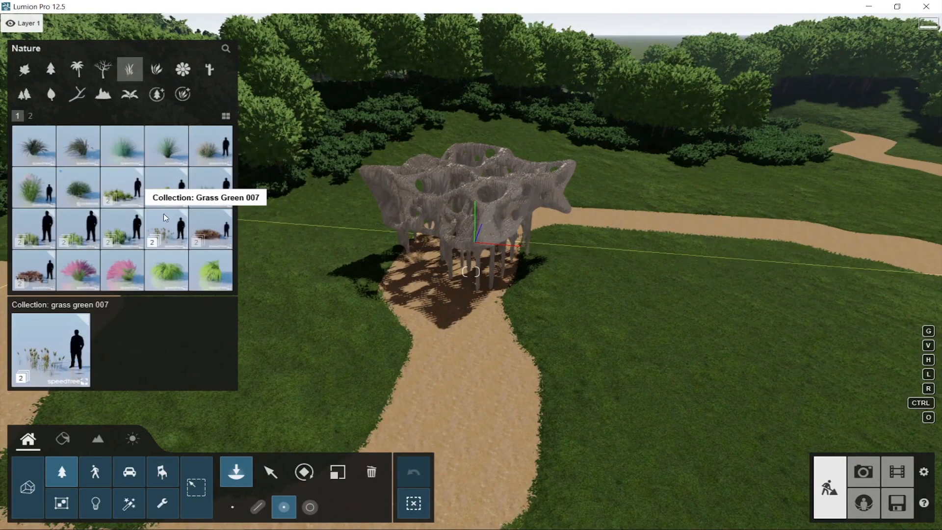
pyautogui.click(88, 184)
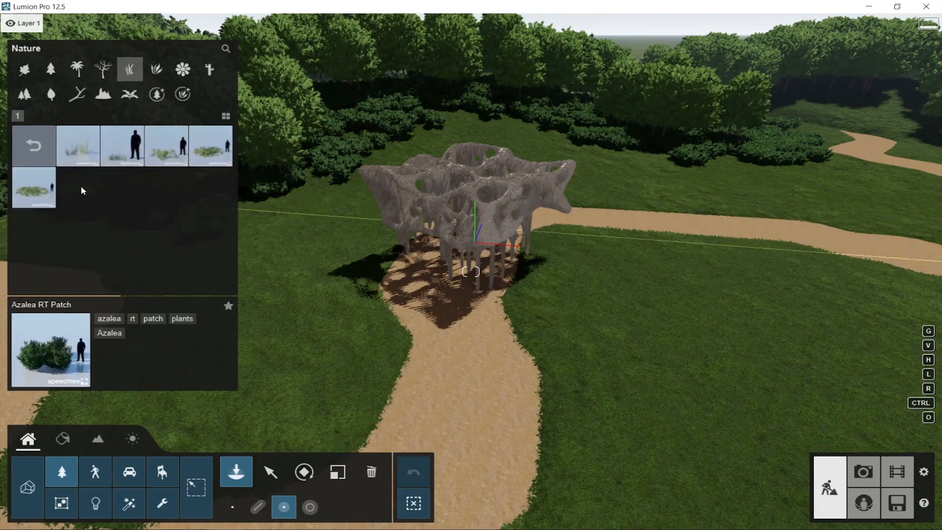
pyautogui.click(32, 190)
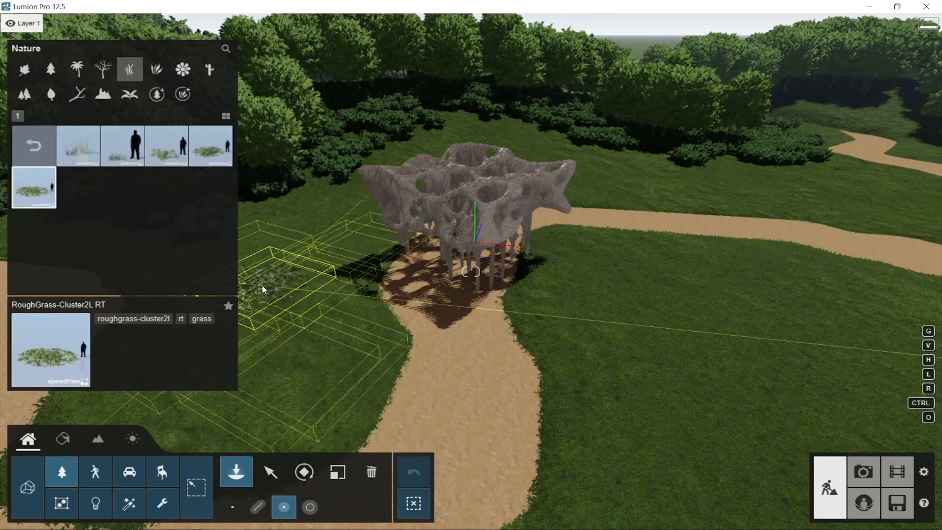
pyautogui.click(278, 256)
pyautogui.moveTo(278, 256); pyautogui.dragTo(196, 252, button='right')
pyautogui.press('w')
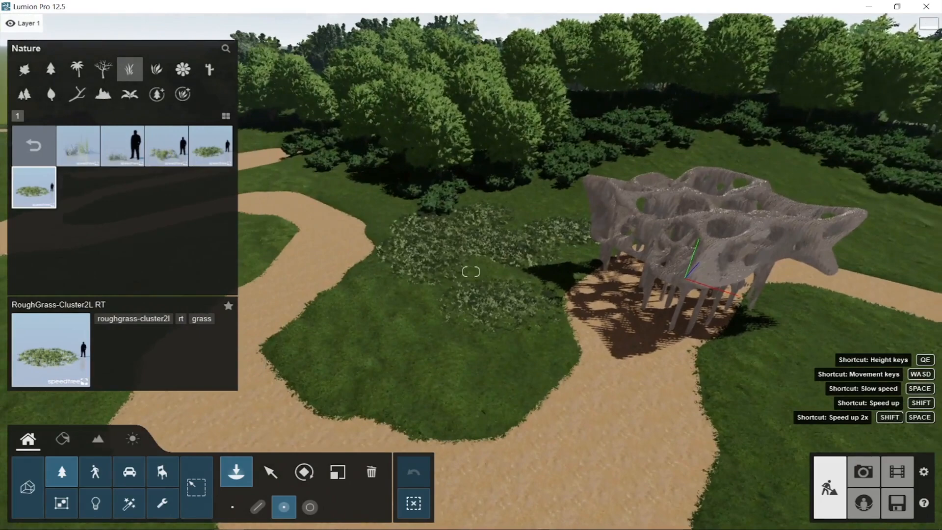
pyautogui.moveTo(472, 316); pyautogui.dragTo(457, 317, button='right')
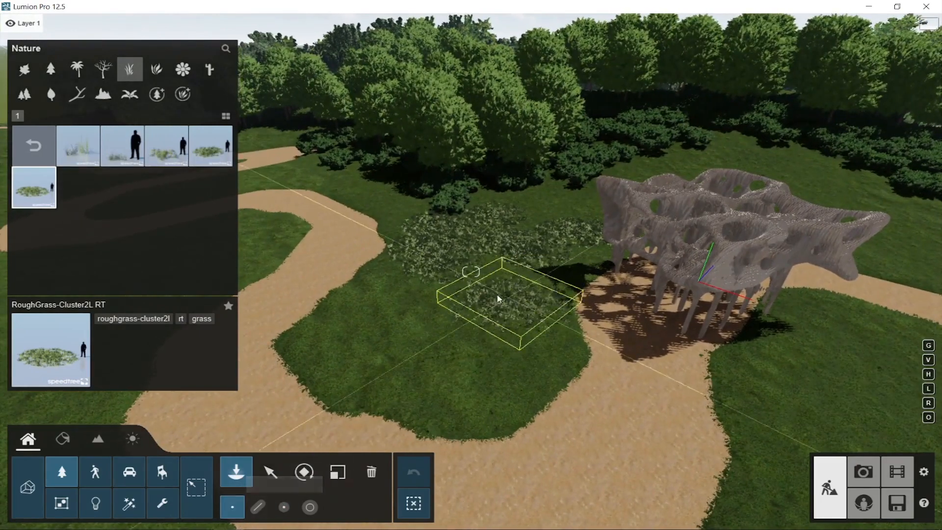
pyautogui.click(474, 364)
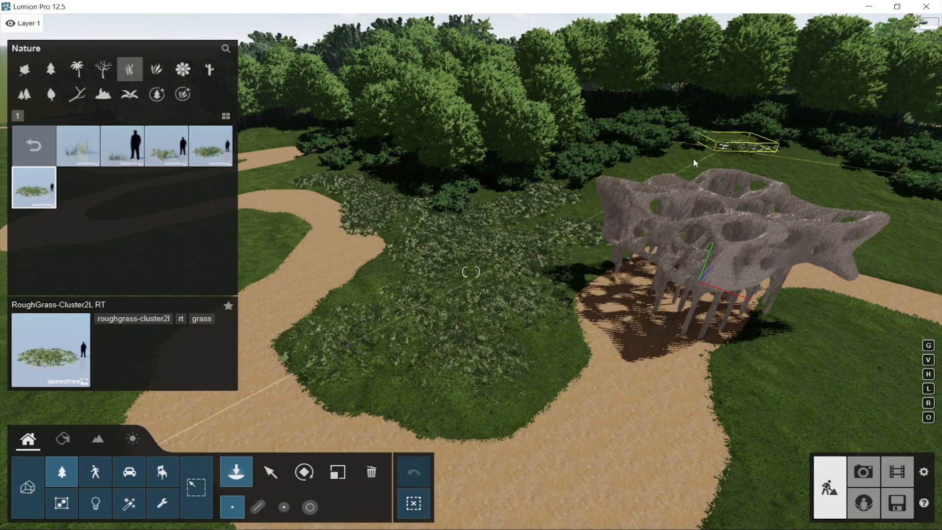
# Place groups of RoughGrass-Cluster2L RT on both sides of the straighter path stretch beyond the structure
pyautogui.moveTo(694, 148); pyautogui.dragTo(314, 410, button='right')
pyautogui.click(288, 510)
pyautogui.click(804, 246)
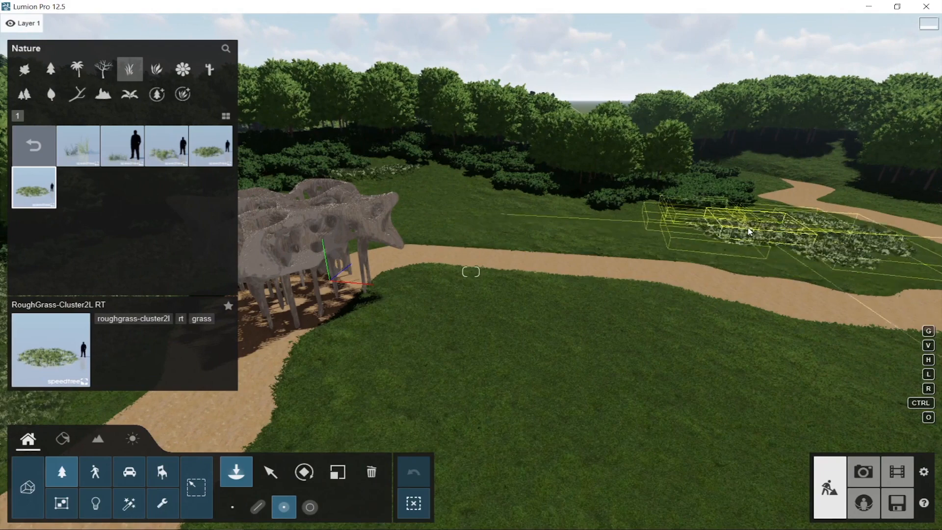
pyautogui.click(525, 209)
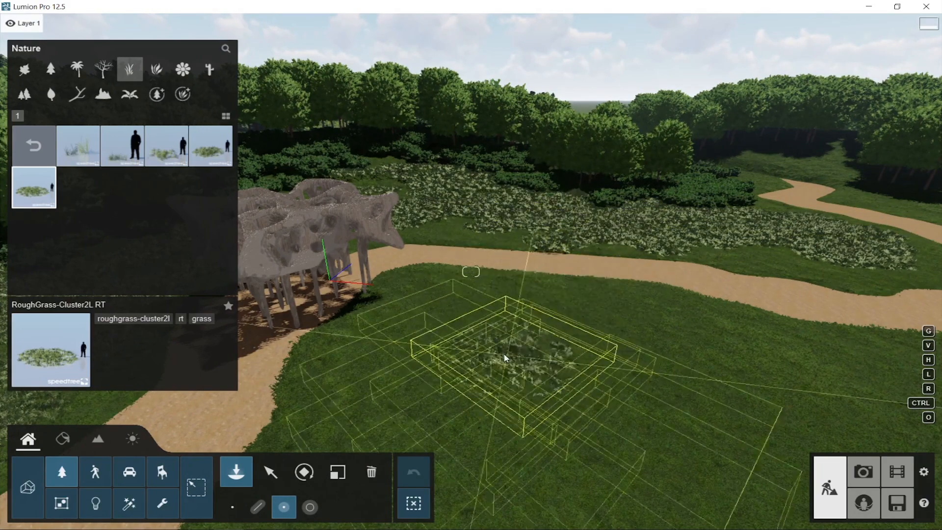
pyautogui.click(511, 325)
pyautogui.click(697, 384)
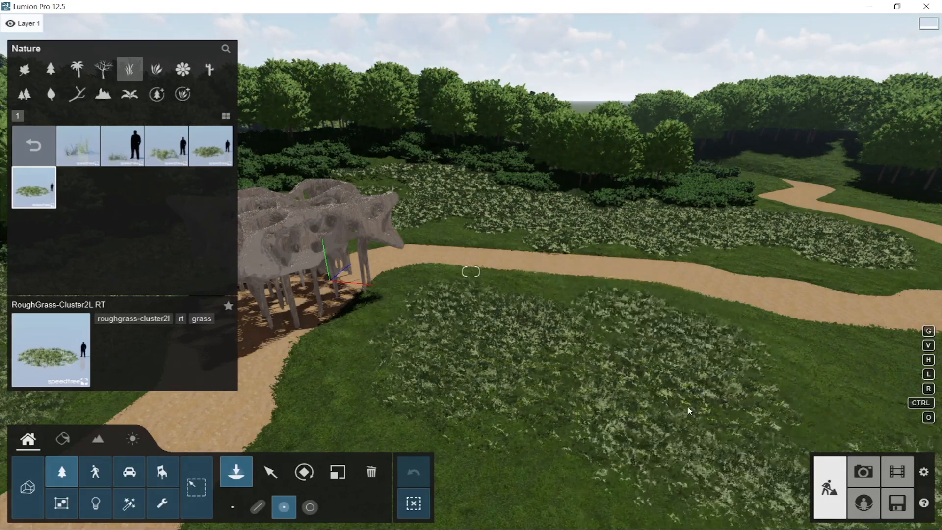
# Spread RoughGrass-Cluster2L RT over the open ground on the treeless side of the winding path
pyautogui.moveTo(696, 384); pyautogui.dragTo(589, 432, button='right')
pyautogui.moveTo(726, 245); pyautogui.dragTo(662, 276, button='right')
pyautogui.scroll(-5, 662, 276)
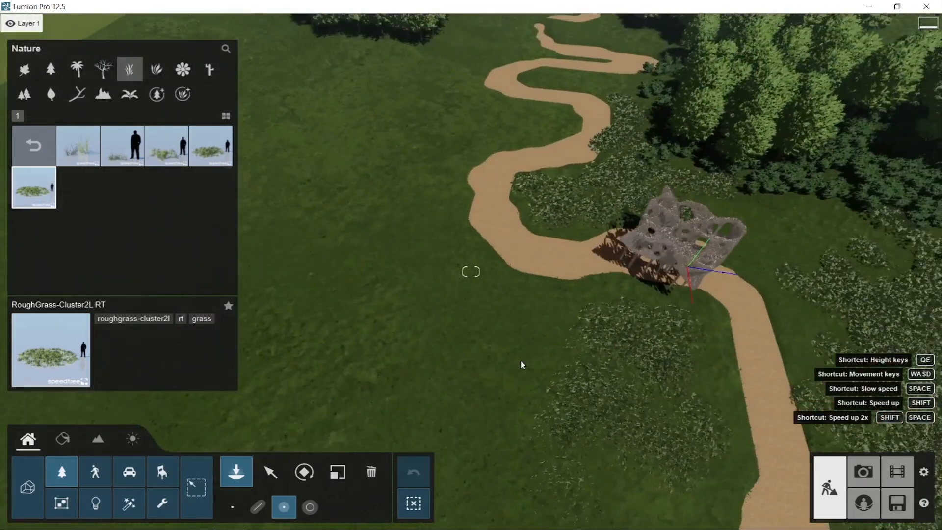
pyautogui.click(452, 347)
pyautogui.click(491, 394)
pyautogui.click(348, 232)
pyautogui.click(361, 156)
pyautogui.click(405, 113)
pyautogui.click(459, 128)
pyautogui.click(232, 507)
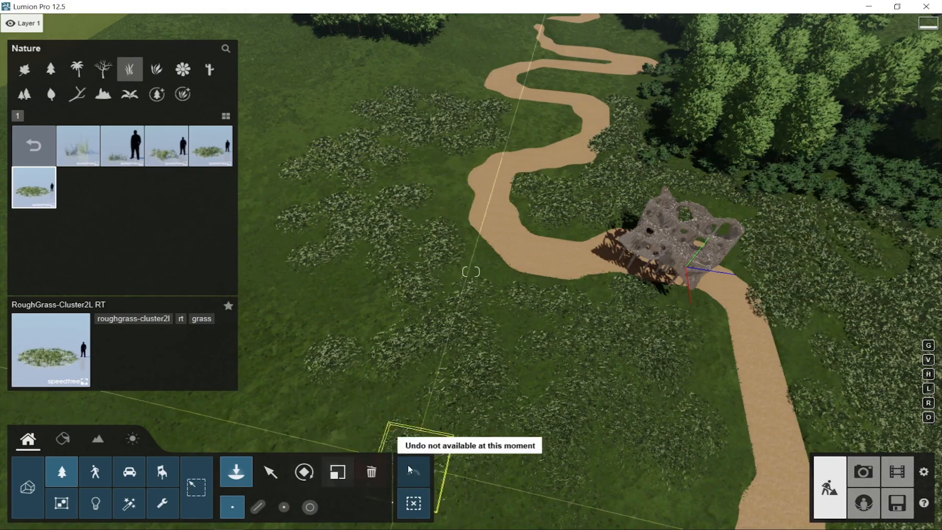
# Delete the rough grass patch that overlaps the path edge beside the structure
pyautogui.click(371, 472)
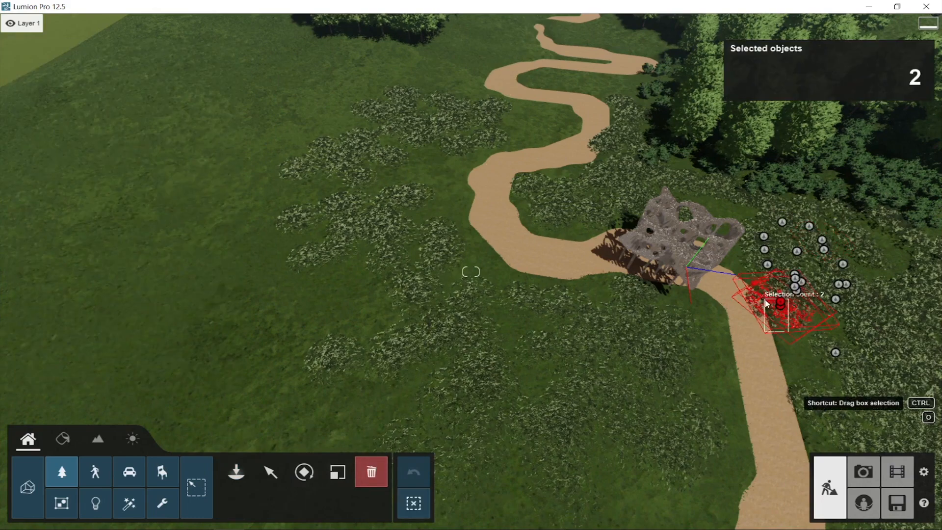
pyautogui.click(271, 472)
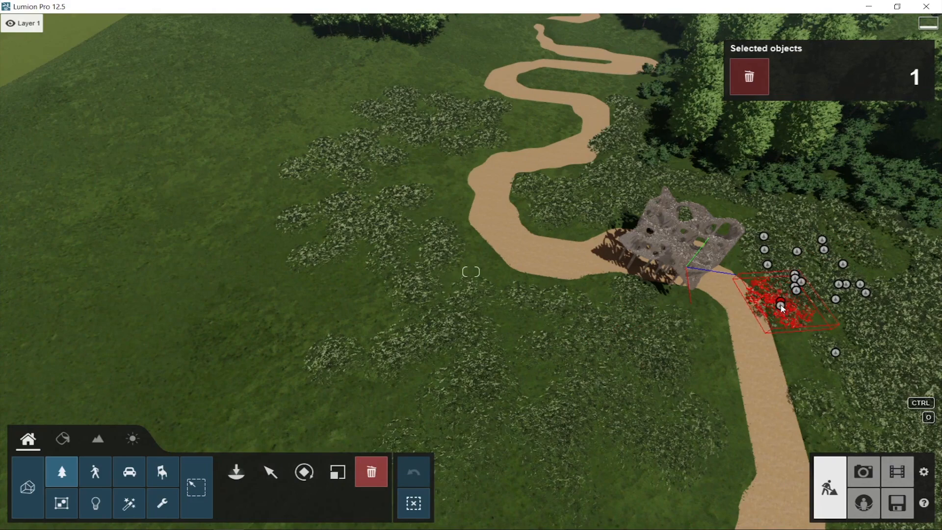
pyautogui.click(781, 306)
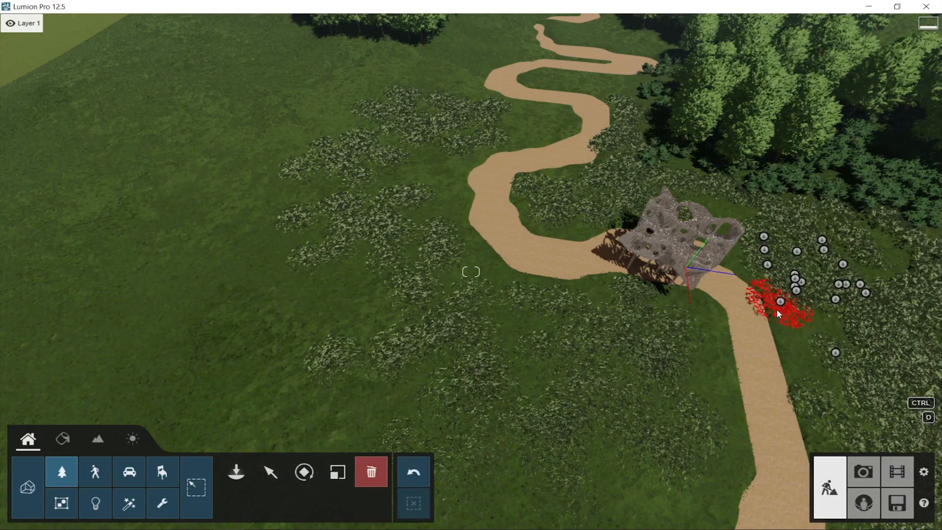
# Place PunkWood forest logs on the grass on both sides of the path's bend, with PunkWood 009 on the inner side
pyautogui.moveTo(674, 328); pyautogui.dragTo(568, 436, button='right')
pyautogui.press('w')
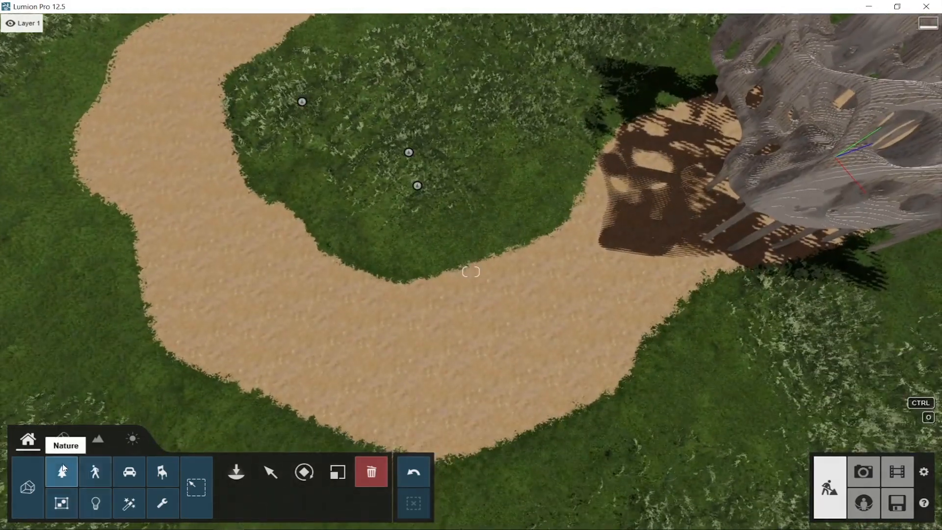
pyautogui.click(62, 472)
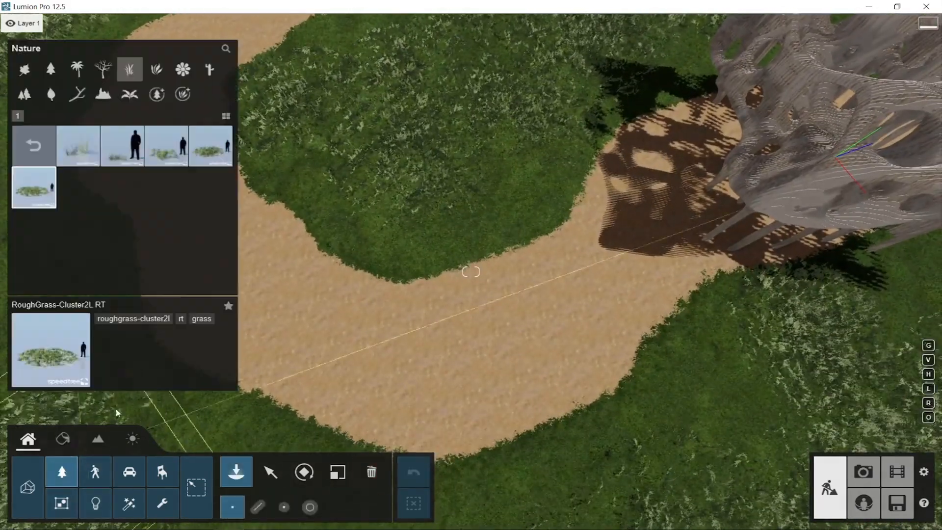
pyautogui.click(72, 96)
pyautogui.click(141, 153)
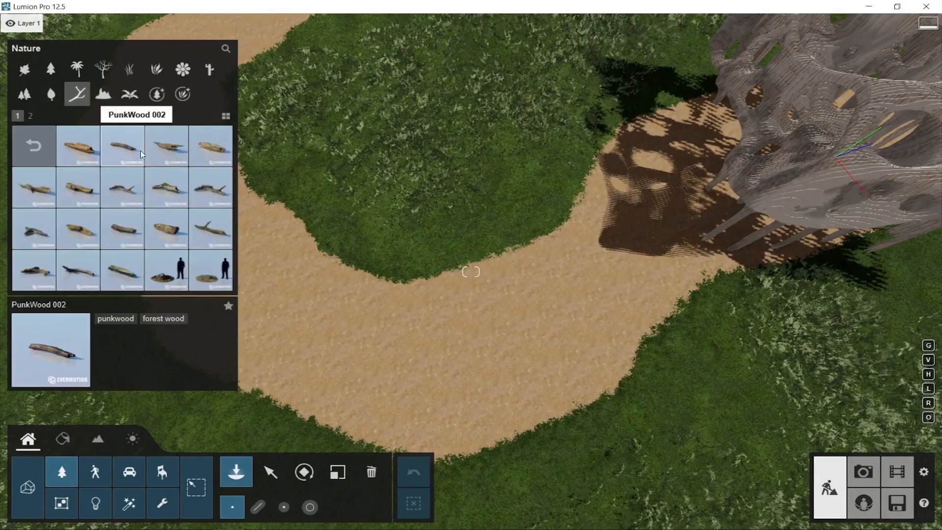
pyautogui.click(217, 140)
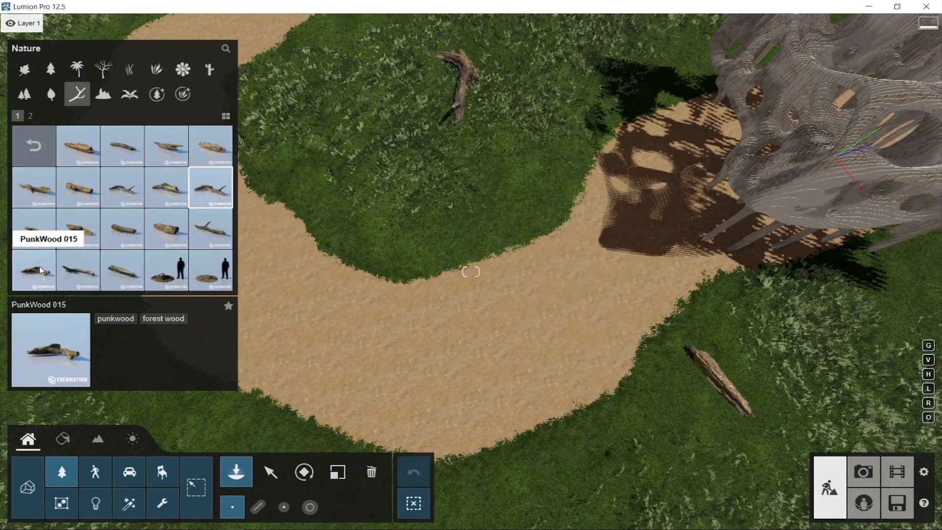
# Place a PunkWood 015 log on the grass across the path behind the structure
pyautogui.moveTo(550, 373); pyautogui.dragTo(707, 240, button='right')
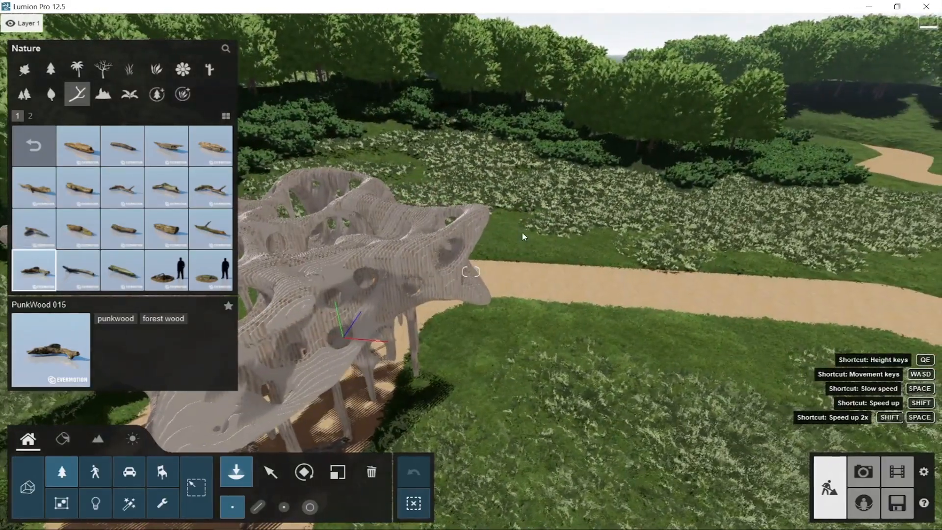
pyautogui.click(518, 216)
pyautogui.click(515, 199)
# Choose Leafless Shrub 002 and place resized shrubs singly among the rough grass inside the path's bend
pyautogui.moveTo(515, 200); pyautogui.dragTo(400, 229, button='right')
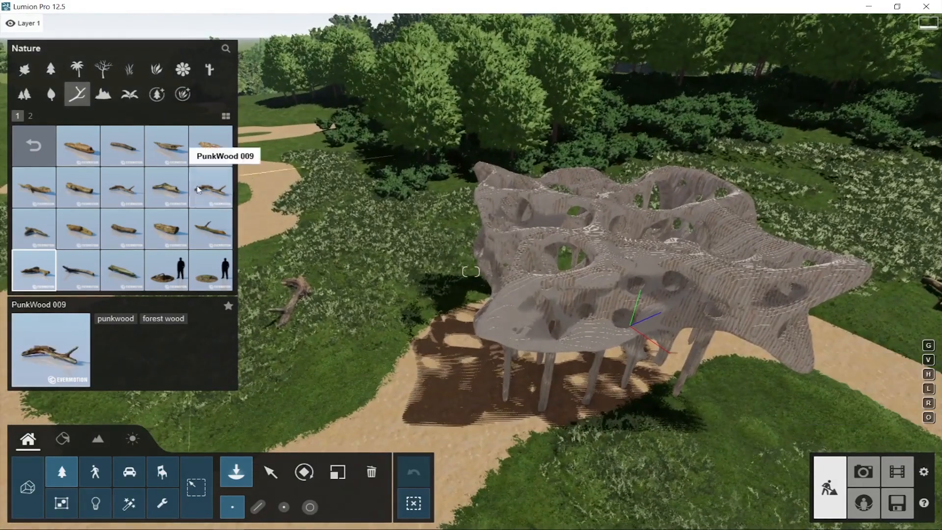
pyautogui.click(109, 70)
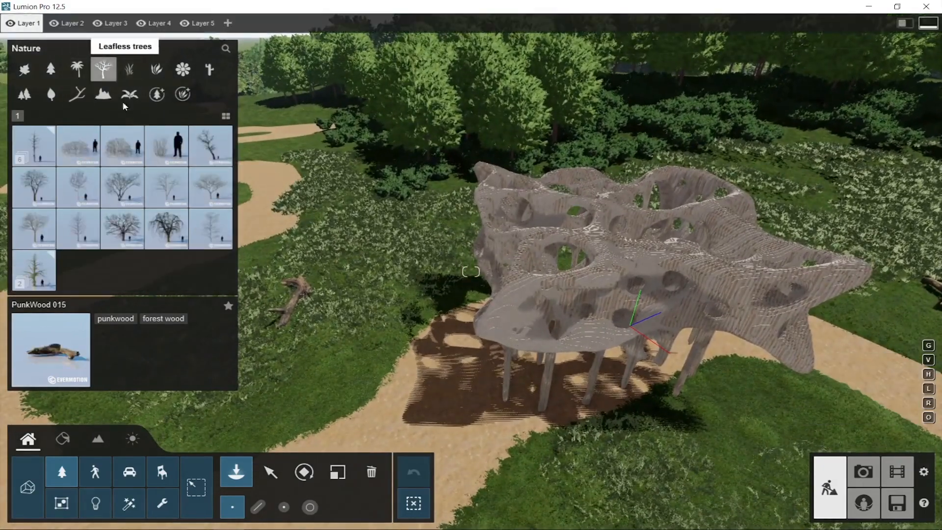
pyautogui.click(143, 156)
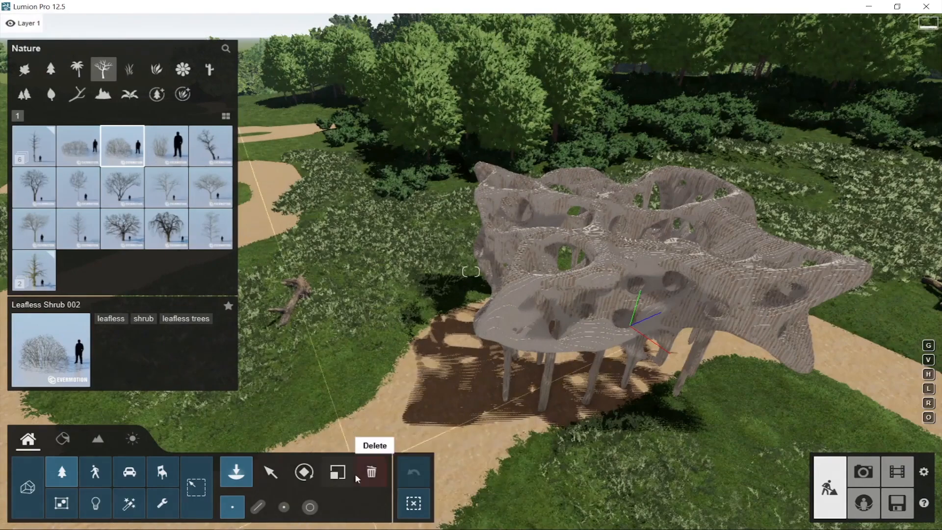
pyautogui.click(284, 508)
pyautogui.click(429, 190)
pyautogui.press('l')
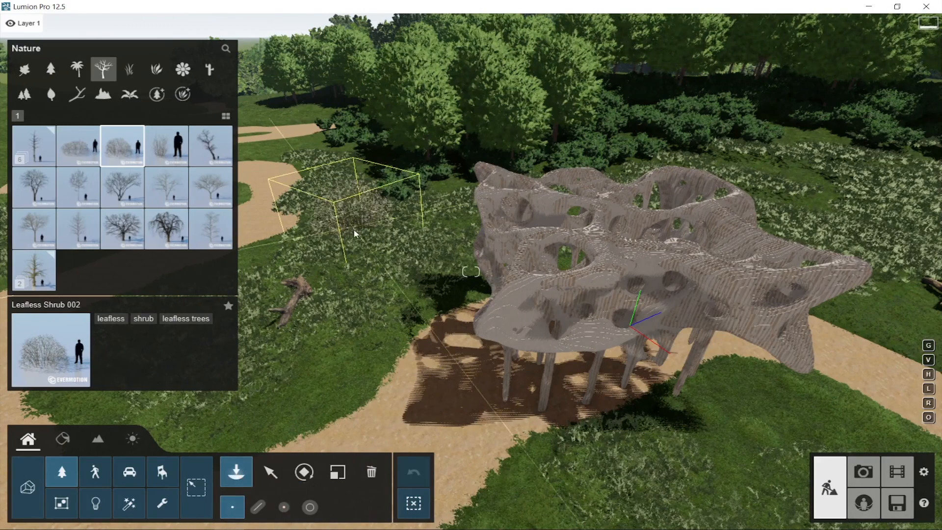
pyautogui.press('l')
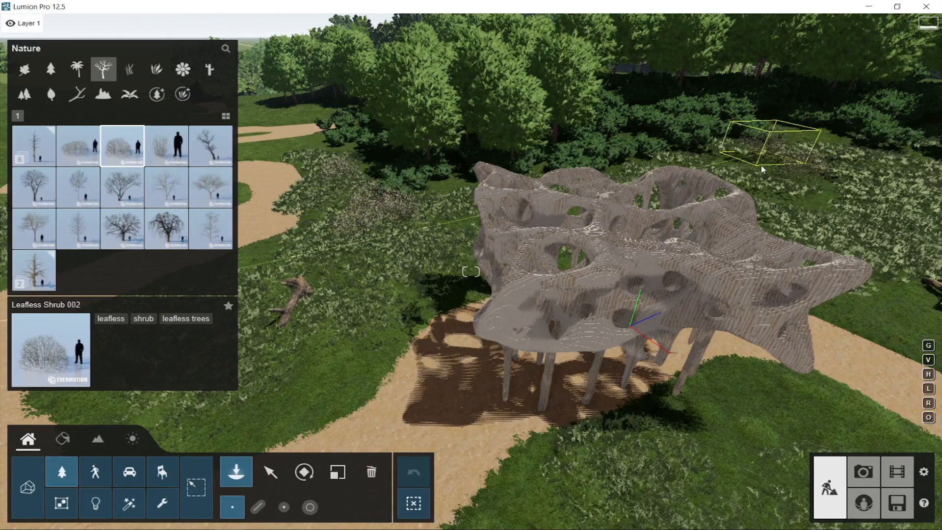
# Add more Leafless Shrub 002 plants in the grass behind the structure and along the tree edge near the bend
pyautogui.moveTo(853, 194); pyautogui.dragTo(624, 198, button='right')
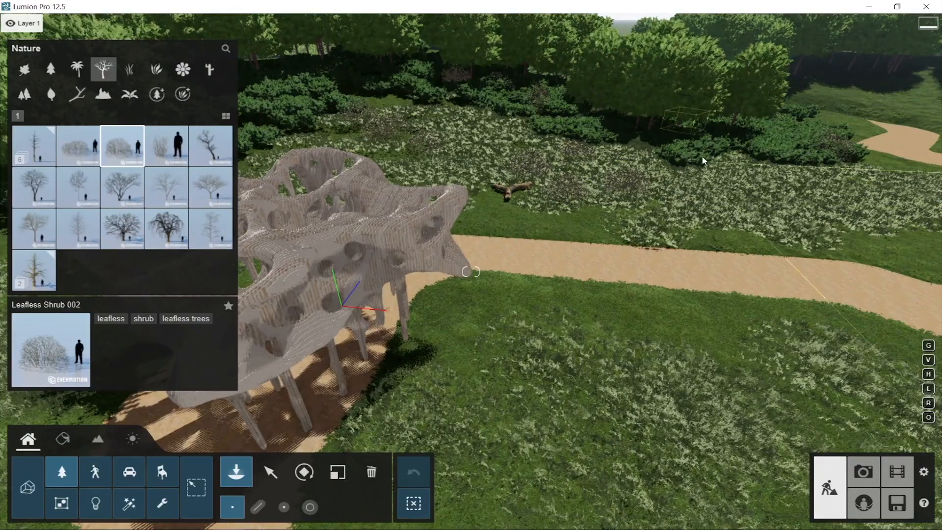
pyautogui.moveTo(576, 197); pyautogui.dragTo(613, 207, button='right')
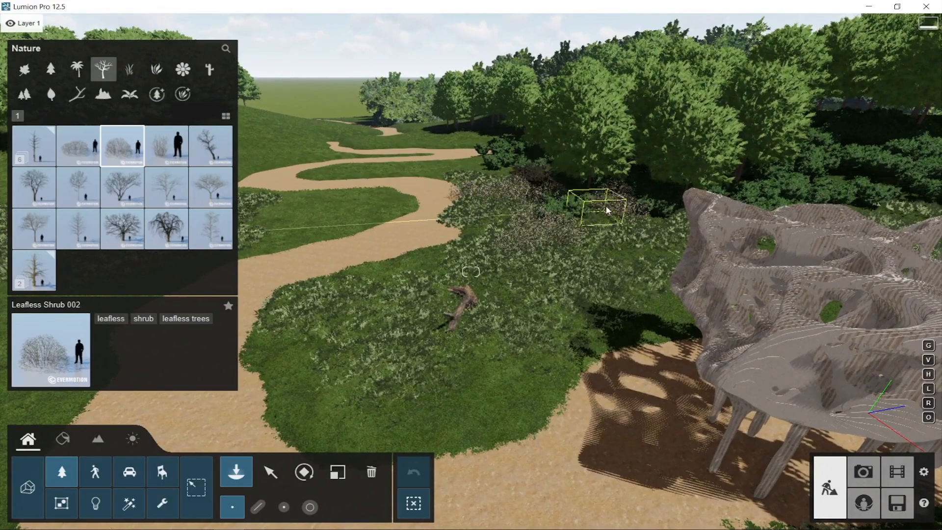
pyautogui.moveTo(668, 208); pyautogui.dragTo(626, 172, button='right')
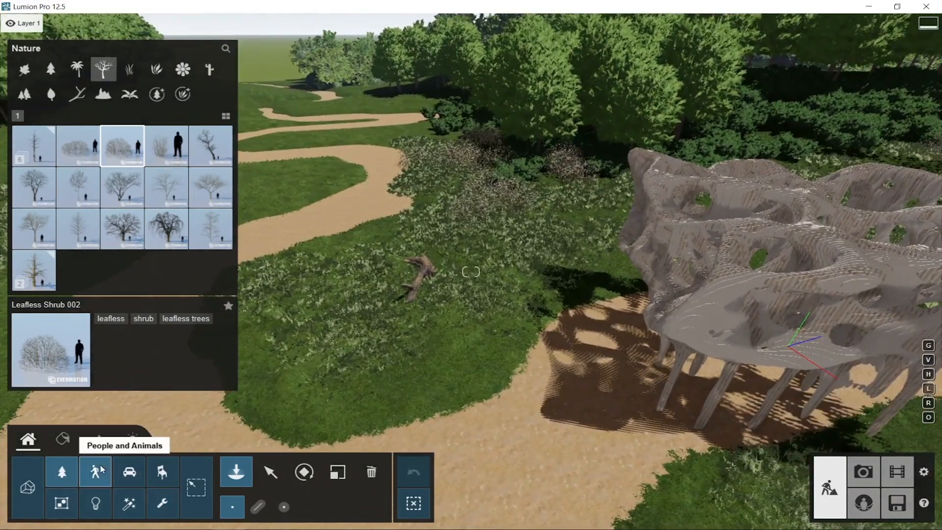
# Choose the static 3D person Amaya 001 and place two figures on the ground under the structure
pyautogui.click(95, 472)
pyautogui.click(130, 69)
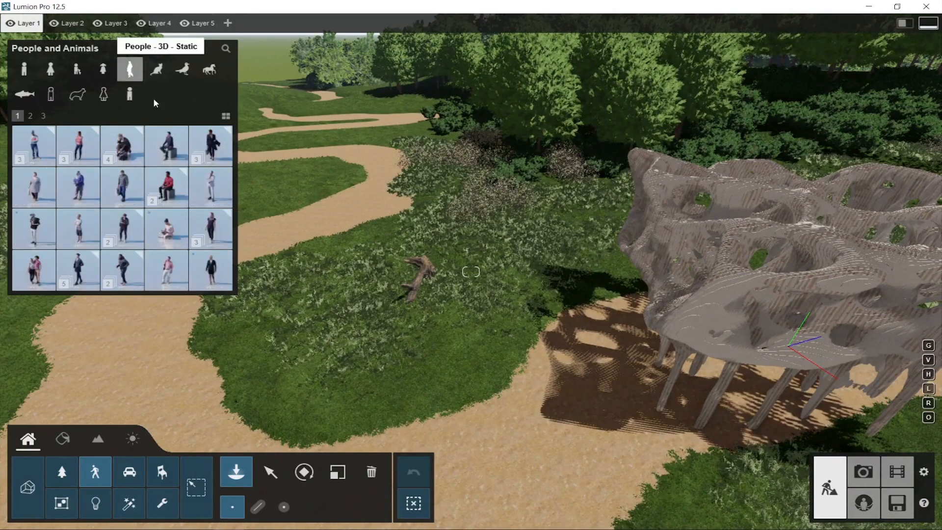
pyautogui.moveTo(121, 165)
pyautogui.click(78, 146)
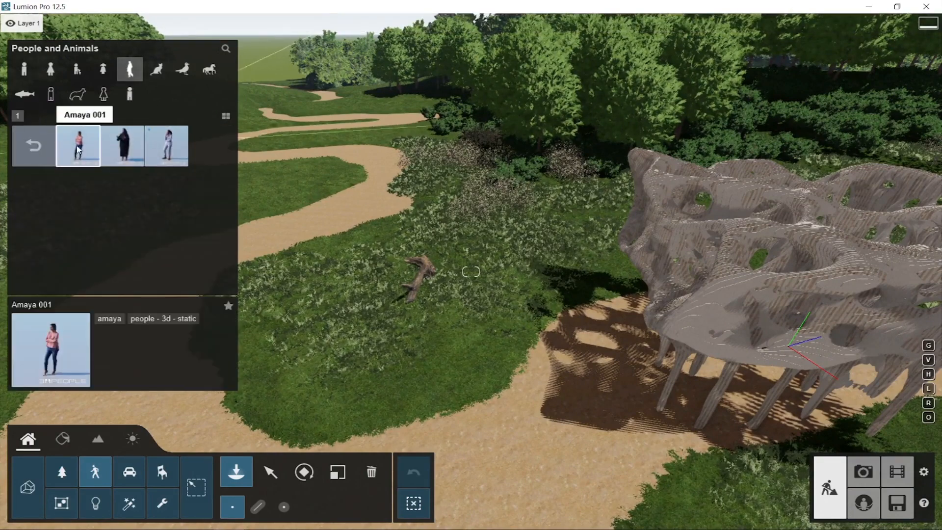
pyautogui.press('w')
pyautogui.moveTo(492, 294); pyautogui.dragTo(535, 59, button='right')
pyautogui.click(580, 203)
pyautogui.click(522, 139)
pyautogui.press('s')
pyautogui.press('s')
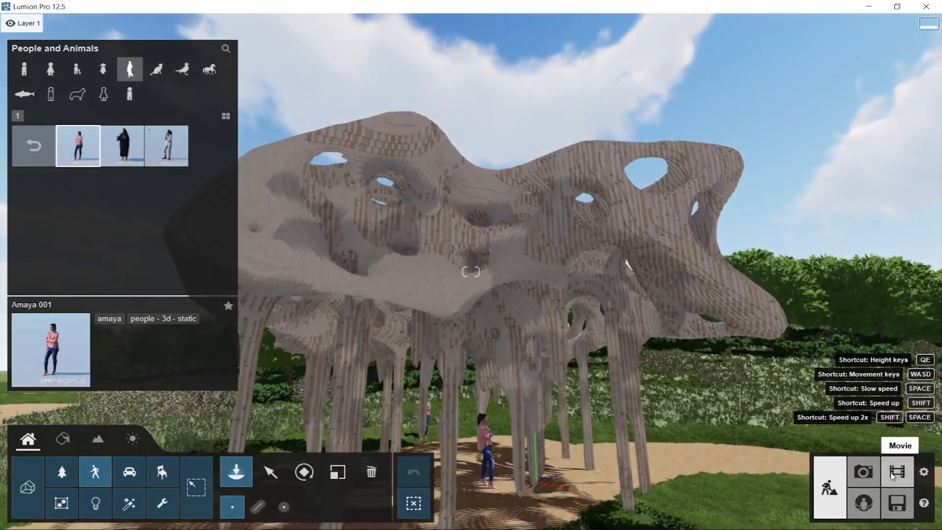
# Switch to Photo mode, apply the Realistic style to photo 1 and refresh the preview
pyautogui.click(863, 466)
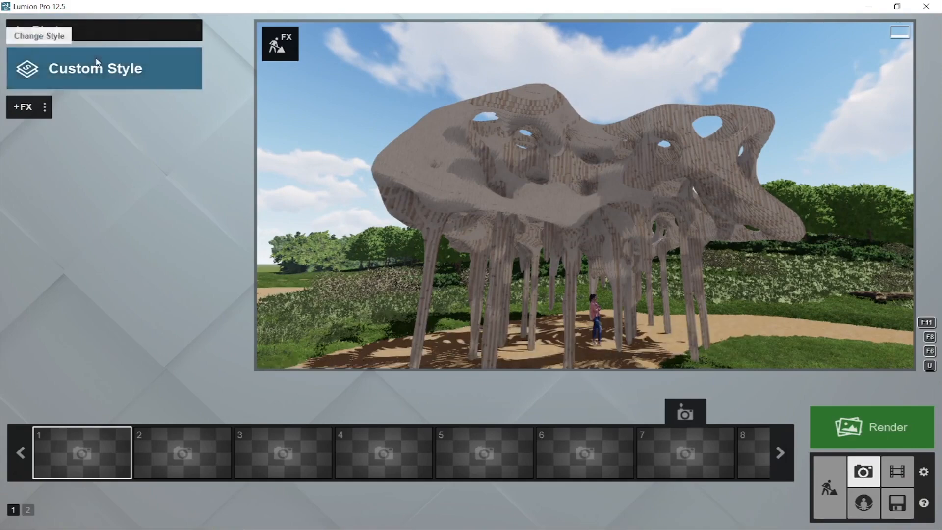
pyautogui.click(113, 52)
pyautogui.click(431, 179)
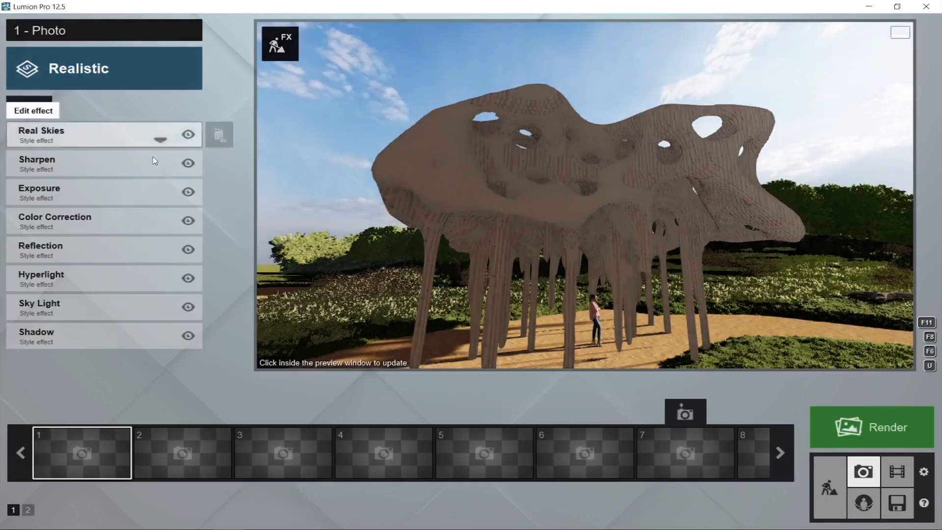
pyautogui.click(444, 201)
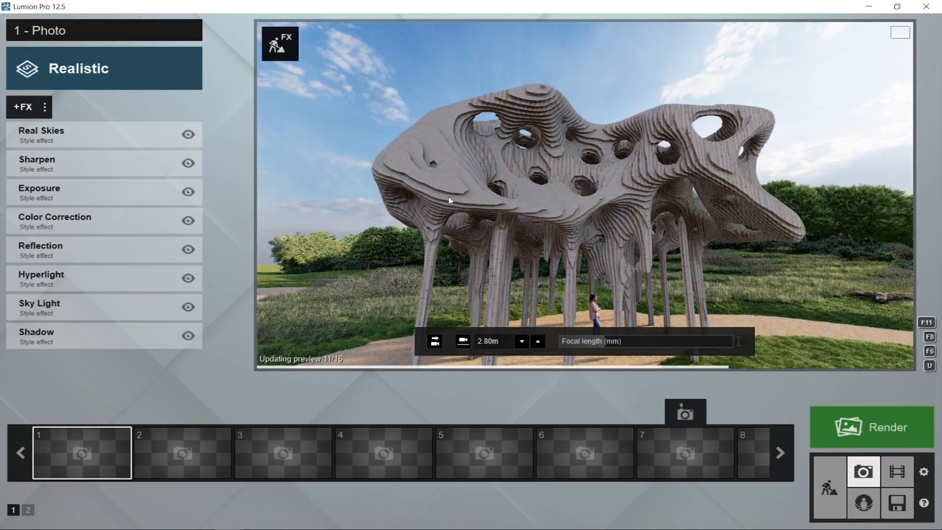
# Rotate the Real Skies heading to light the structure, and frame it from farther back beside the log
pyautogui.click(58, 141)
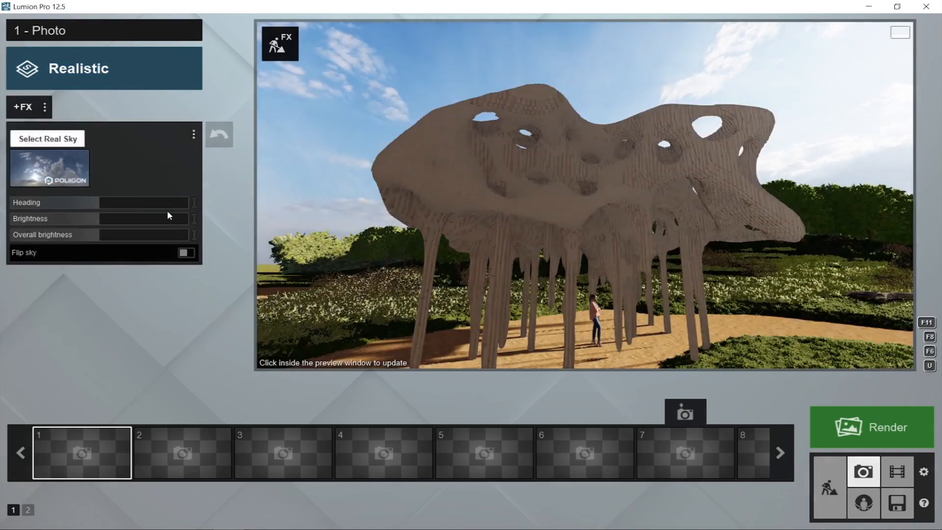
pyautogui.moveTo(104, 211); pyautogui.dragTo(180, 201)
pyautogui.moveTo(446, 183); pyautogui.dragTo(472, 211, button='right')
pyautogui.press('s')
pyautogui.moveTo(284, 189)
pyautogui.mouseDown(button='right')
pyautogui.moveTo(290, 194)
pyautogui.moveTo(287, 167)
pyautogui.moveTo(284, 190)
pyautogui.mouseUp(button='right')
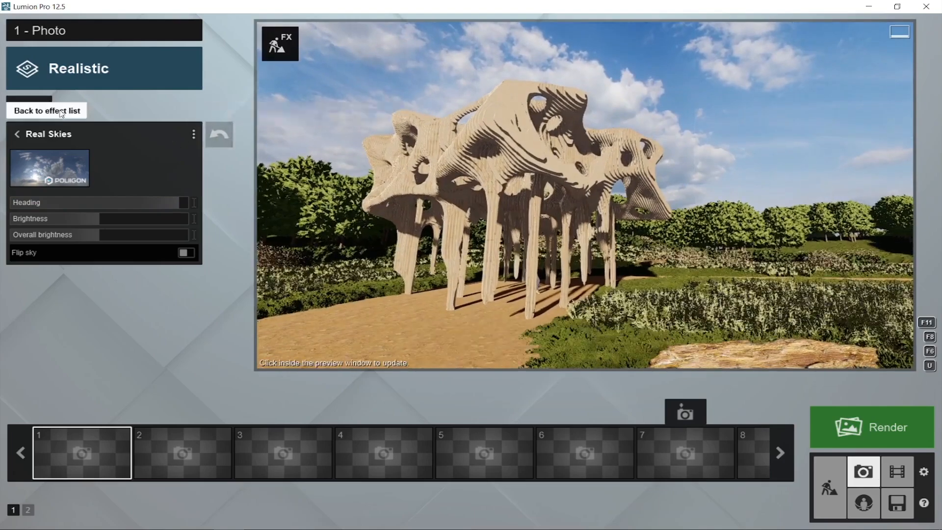
# Add an enabled 2-Point Perspective effect to photo 1 and slightly lengthen the camera's focal length
pyautogui.click(29, 108)
pyautogui.click(557, 183)
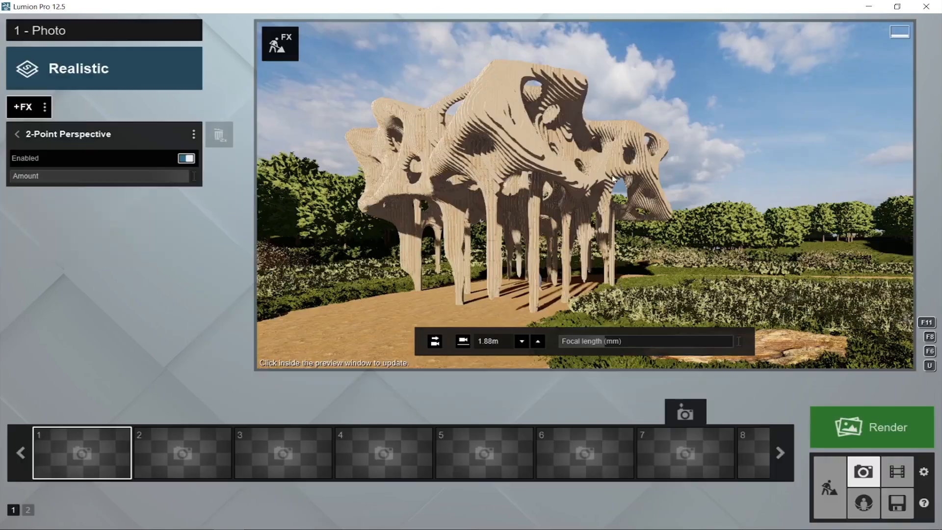
pyautogui.moveTo(672, 314); pyautogui.dragTo(623, 308, button='right')
pyautogui.press('w')
pyautogui.press('s')
pyautogui.moveTo(616, 345); pyautogui.dragTo(631, 345)
# Frame the whole structure from across the path at a low camera height of about 0.83 m
pyautogui.moveTo(629, 290); pyautogui.dragTo(616, 326, button='right')
pyautogui.press('s')
pyautogui.moveTo(593, 194); pyautogui.dragTo(627, 4, button='right')
pyautogui.press('e')
pyautogui.press('w')
pyautogui.press('s')
pyautogui.moveTo(590, 118); pyautogui.dragTo(606, 177, button='right')
pyautogui.press('s')
pyautogui.press('a')
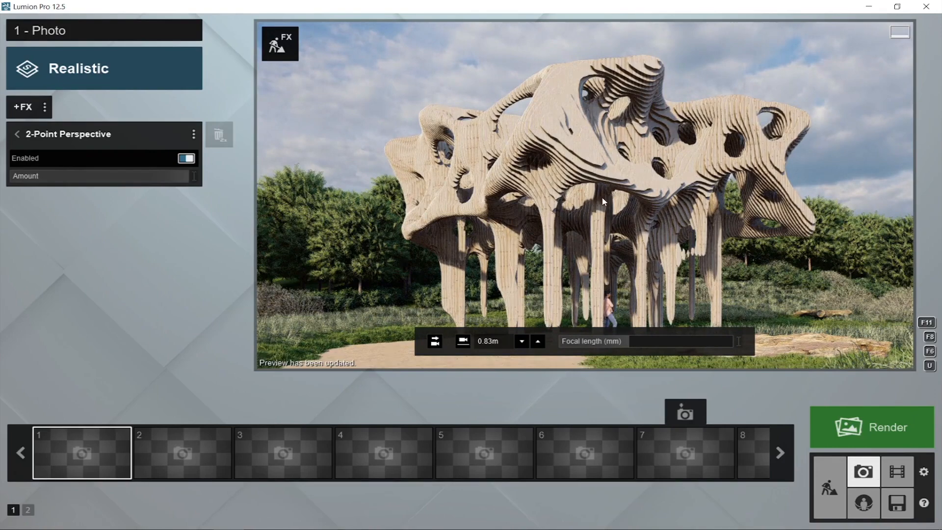
# Replace the Real Skies image with the third Morning sky, reduce its heading and refresh the preview
pyautogui.click(11, 130)
pyautogui.click(62, 164)
pyautogui.click(69, 161)
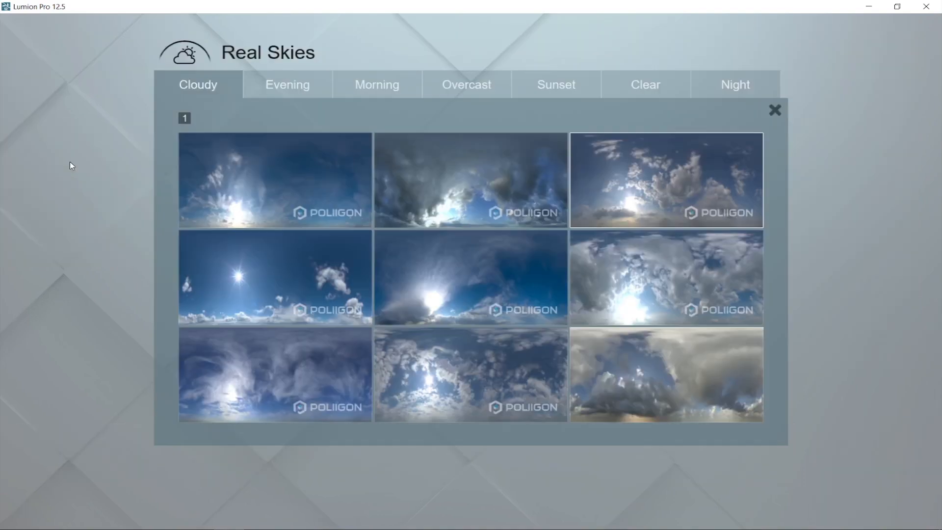
pyautogui.click(350, 95)
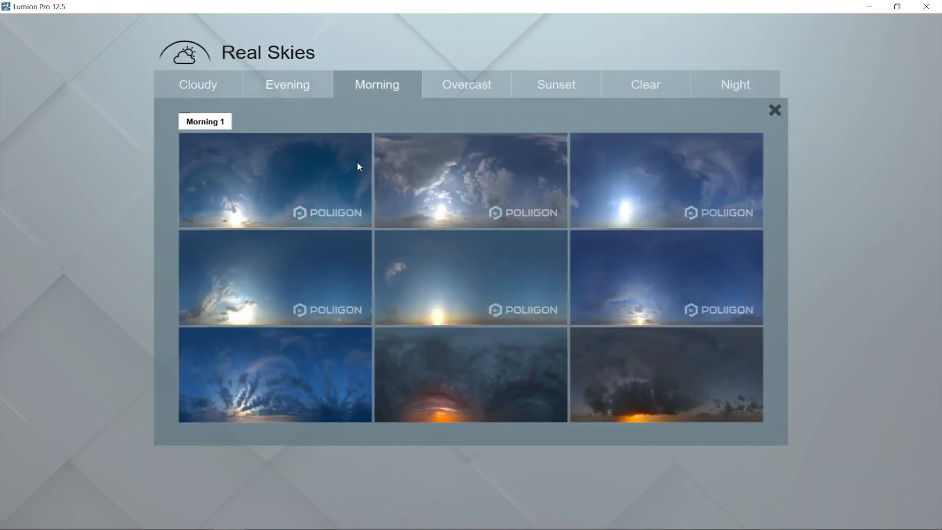
pyautogui.click(628, 206)
pyautogui.moveTo(172, 202); pyautogui.dragTo(141, 205)
pyautogui.click(466, 190)
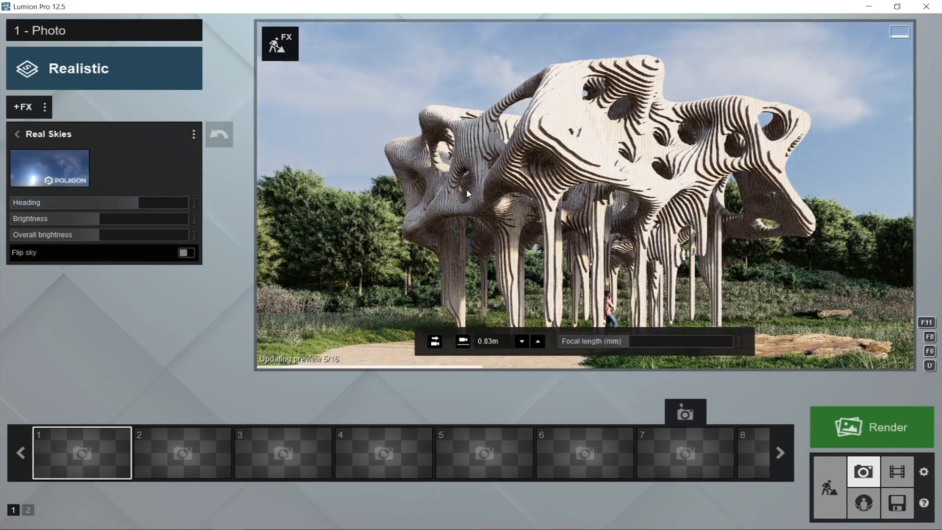
# Reframe the structure from a camera height of about 0.38 m and set the Real Skies heading to 180°
pyautogui.moveTo(472, 190)
pyautogui.mouseDown(button='right')
pyautogui.moveTo(590, 196)
pyautogui.moveTo(653, 175)
pyautogui.moveTo(653, 150)
pyautogui.moveTo(663, 161)
pyautogui.mouseUp(button='right')
pyautogui.press('w')
pyautogui.press('s')
pyautogui.press('s')
pyautogui.press('a')
pyautogui.press('e')
pyautogui.press('e')
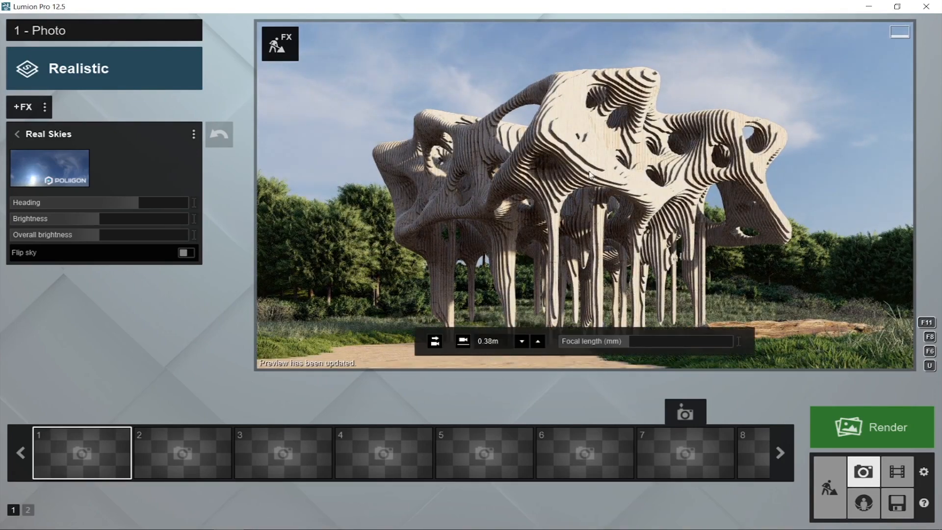
pyautogui.moveTo(133, 206); pyautogui.dragTo(219, 204)
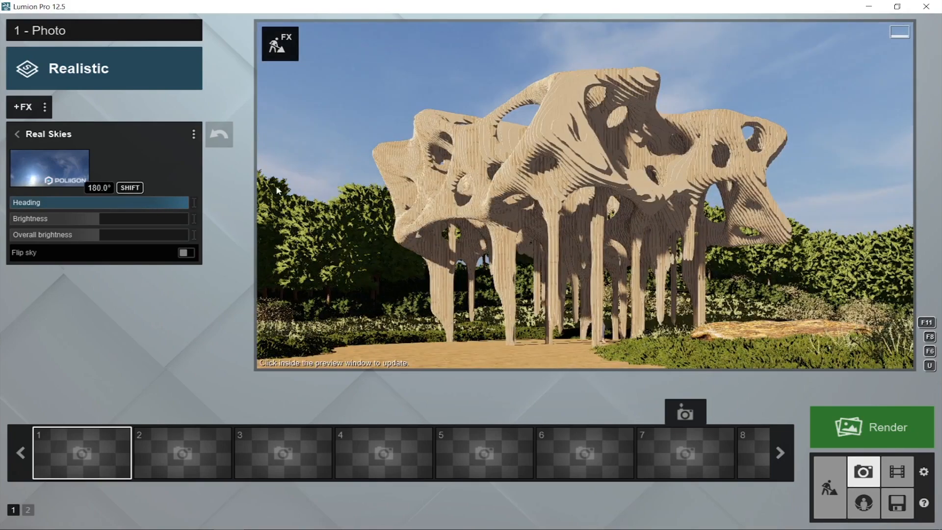
pyautogui.click(393, 154)
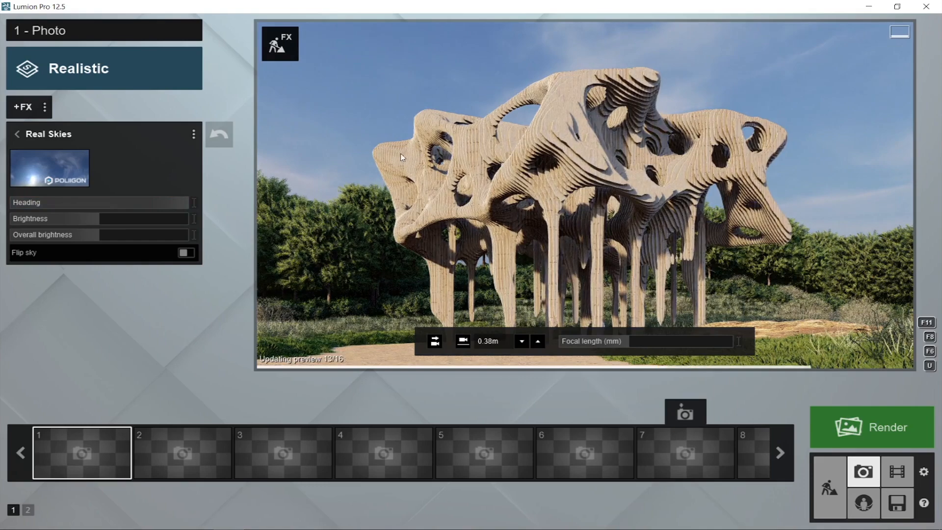
# Add the Precipitation effect with a raised precipitation phase to wet the ground, and store the view as photo 1
pyautogui.click(20, 107)
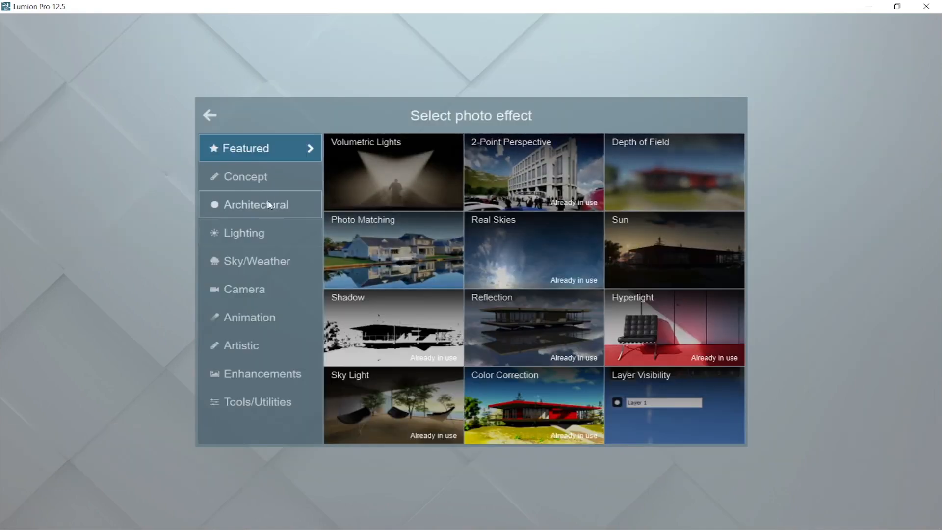
pyautogui.click(246, 264)
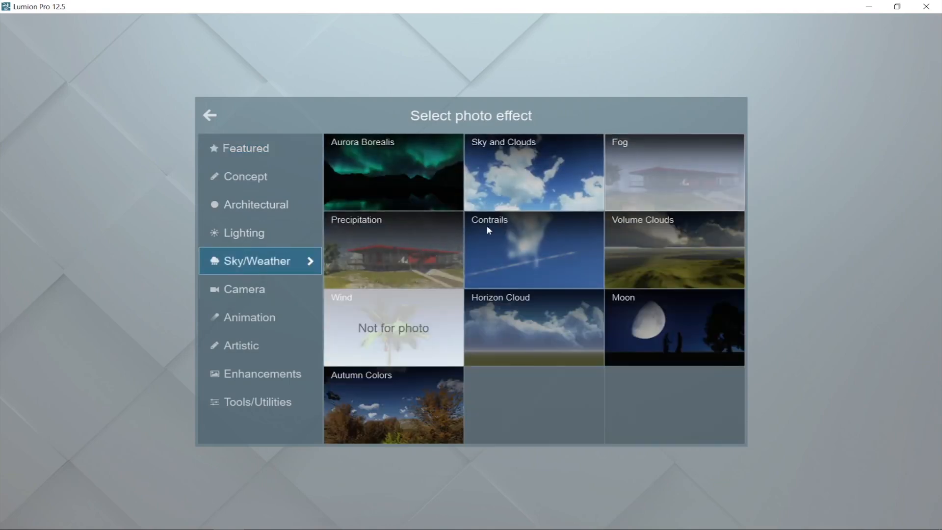
pyautogui.click(397, 251)
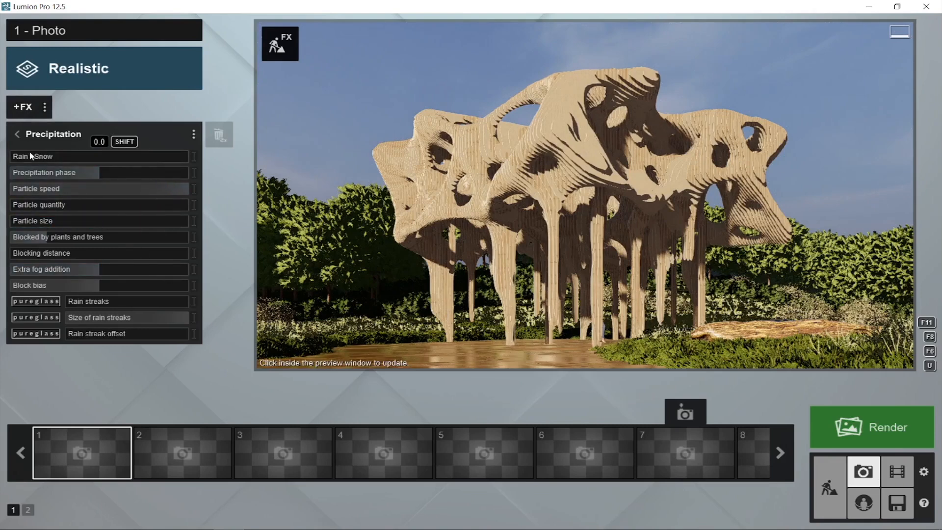
pyautogui.moveTo(143, 177); pyautogui.dragTo(157, 174)
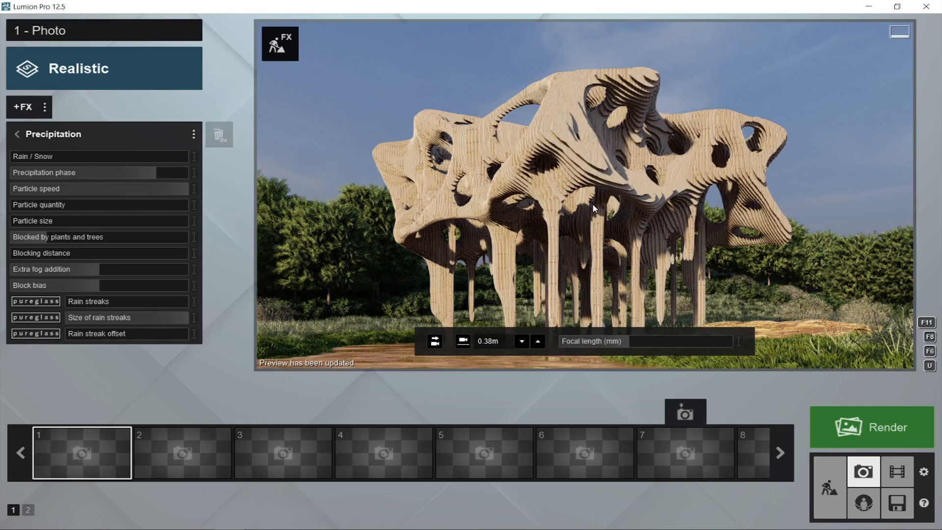
pyautogui.click(81, 414)
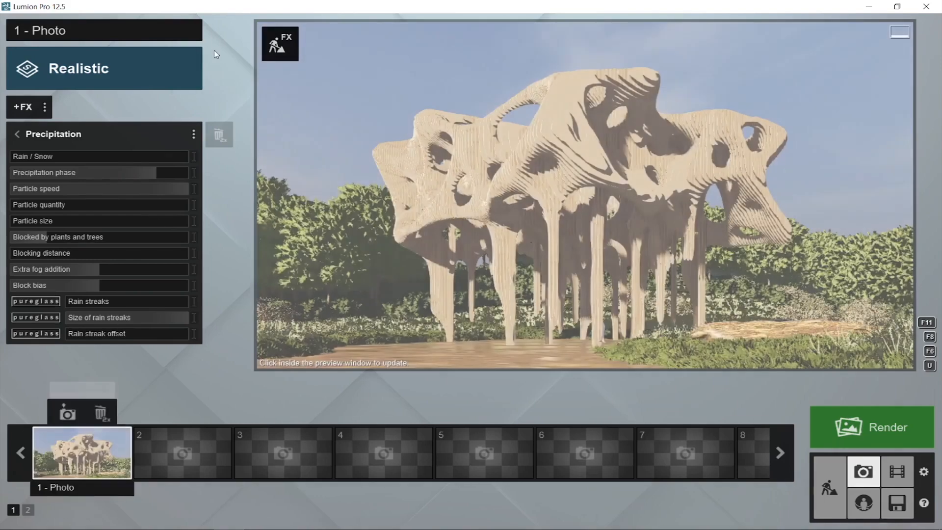
# Try a shorter focal length with the camera moved around the structure at a height of about 0.95 m
pyautogui.moveTo(628, 342); pyautogui.dragTo(614, 342)
pyautogui.press('q')
pyautogui.moveTo(609, 265); pyautogui.dragTo(612, 210, button='right')
pyautogui.press('q')
pyautogui.press('e')
pyautogui.press('s')
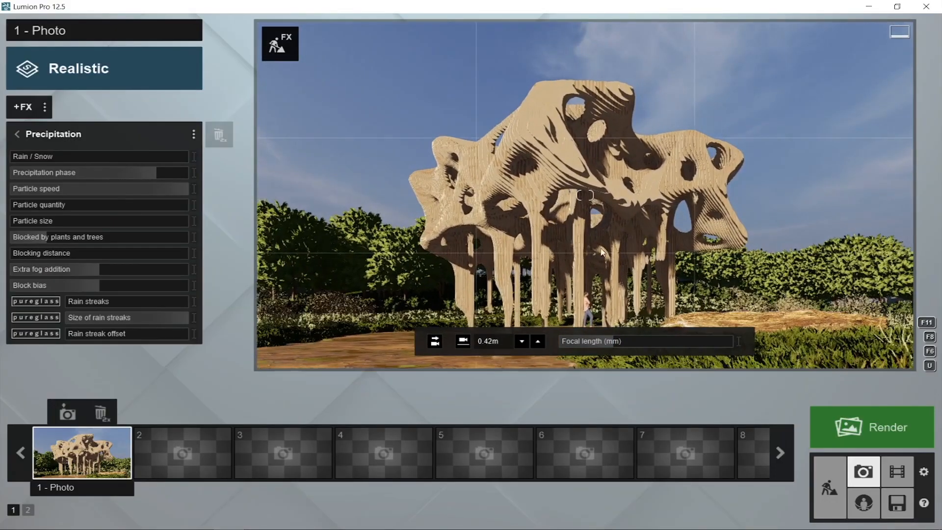
pyautogui.moveTo(602, 345); pyautogui.dragTo(589, 342)
pyautogui.moveTo(586, 275); pyautogui.dragTo(587, 220, button='right')
pyautogui.press('q')
pyautogui.press('w')
pyautogui.press('s')
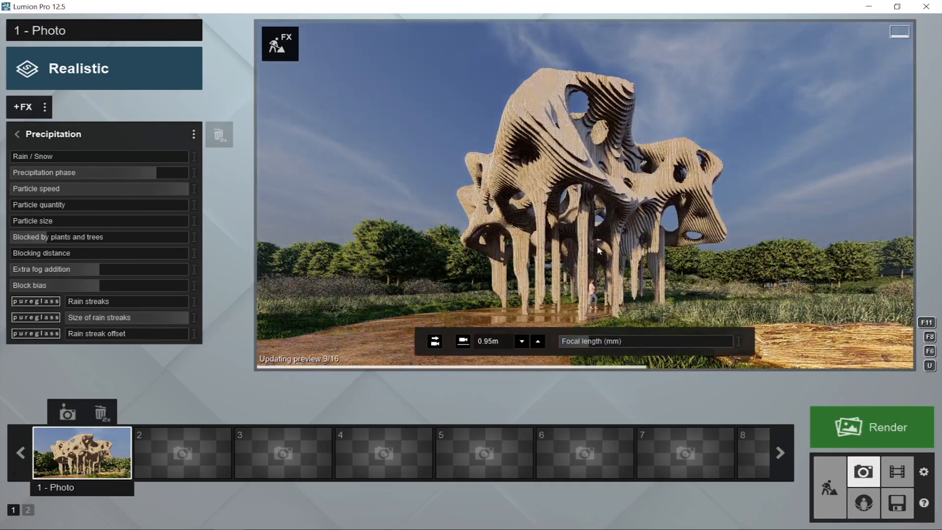
# Try a longer focal length of about 66 mm with the camera backed away into the tall grass
pyautogui.press('w')
pyautogui.moveTo(589, 291); pyautogui.dragTo(590, 275, button='right')
pyautogui.press('s')
pyautogui.moveTo(612, 342); pyautogui.dragTo(660, 340)
pyautogui.press('s')
pyautogui.moveTo(638, 275); pyautogui.dragTo(638, 324, button='right')
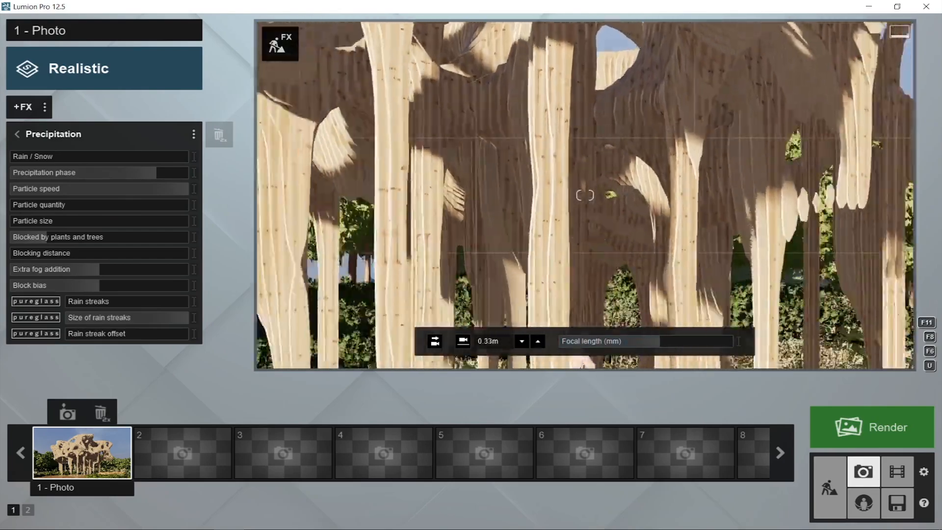
pyautogui.press('s')
pyautogui.press('q')
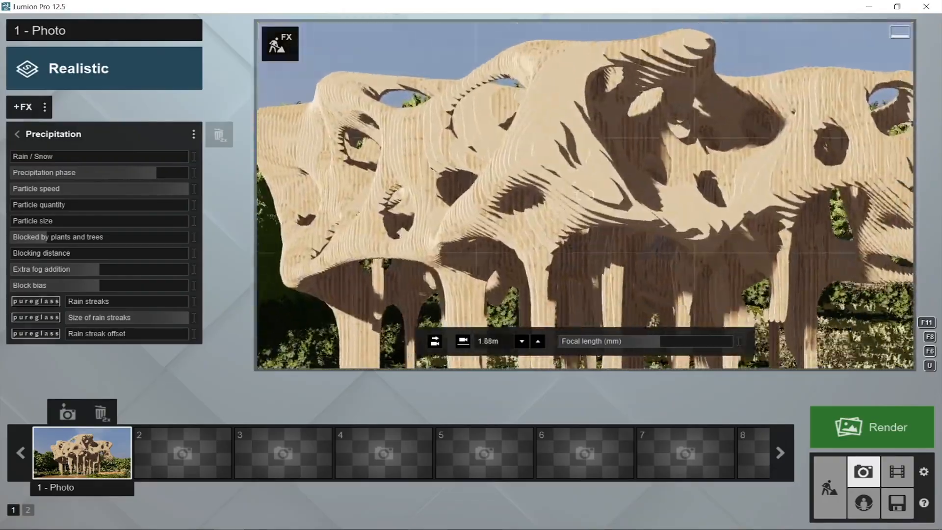
pyautogui.press('e')
pyautogui.scroll(-10, 634, 241)
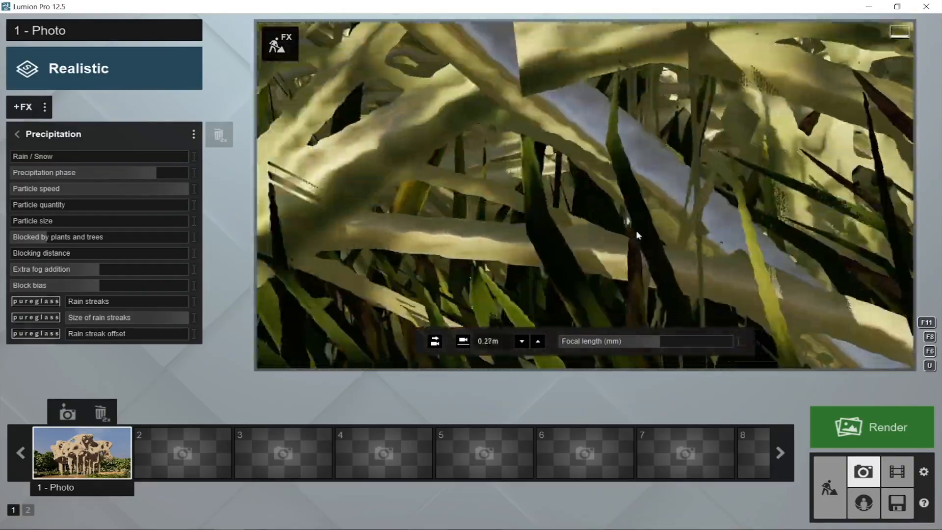
pyautogui.scroll(5, 630, 240)
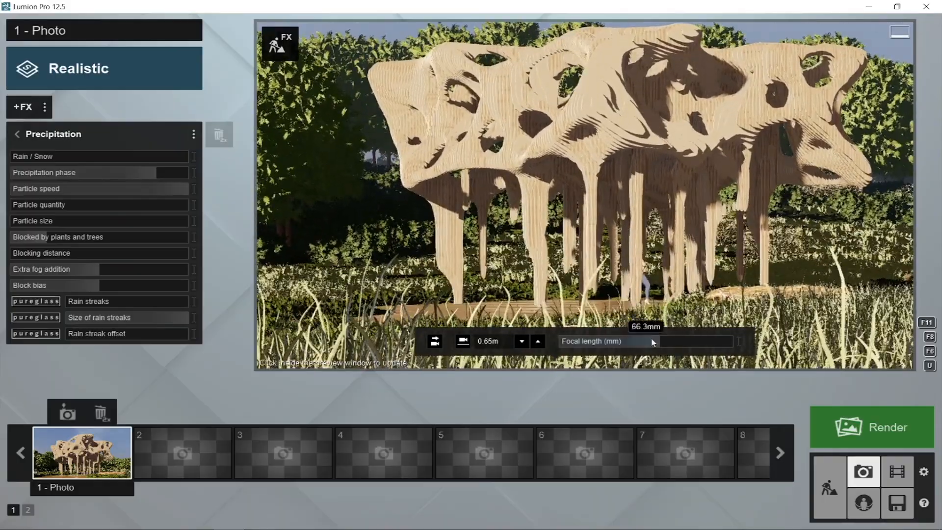
# Set the focal length to about 35 mm and frame the structure from a camera height of about 0.3 m
pyautogui.moveTo(652, 338); pyautogui.dragTo(637, 339)
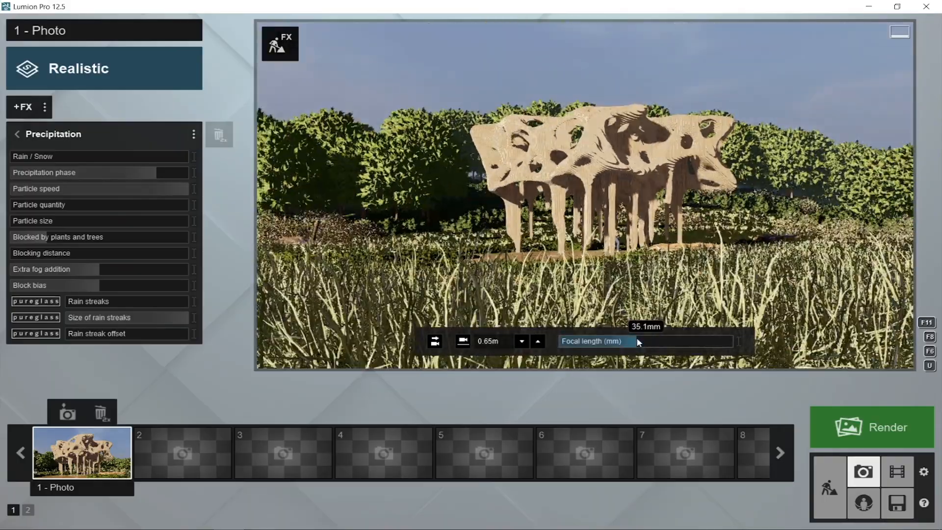
pyautogui.press('w')
pyautogui.moveTo(631, 246); pyautogui.dragTo(606, 188, button='right')
pyautogui.press('s')
pyautogui.press('e')
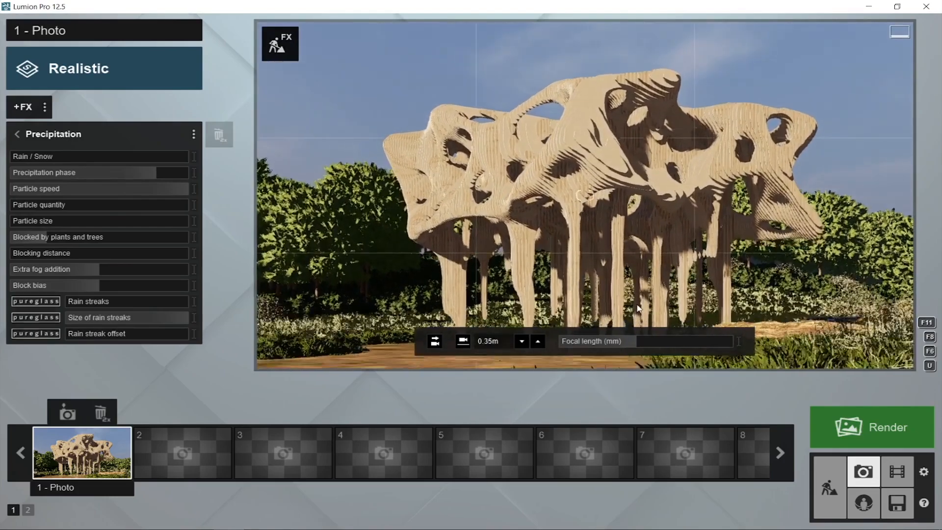
pyautogui.press('q')
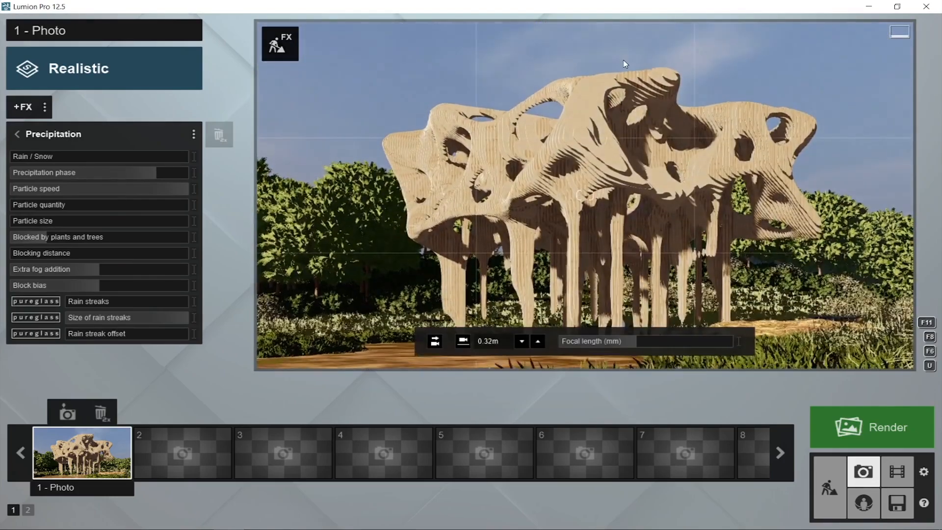
pyautogui.click(631, 122)
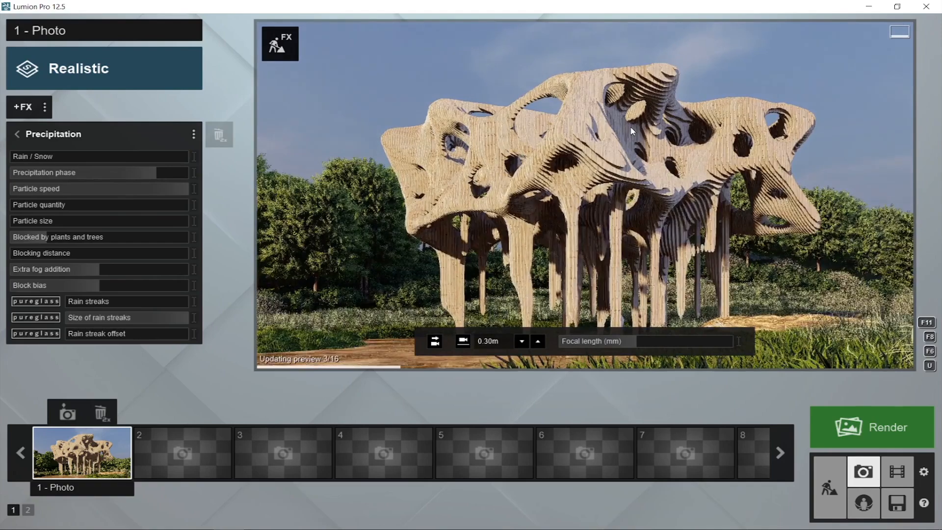
# Shift the camera until the standing figure shows between the columns, and save this view to photo 1
pyautogui.press('w')
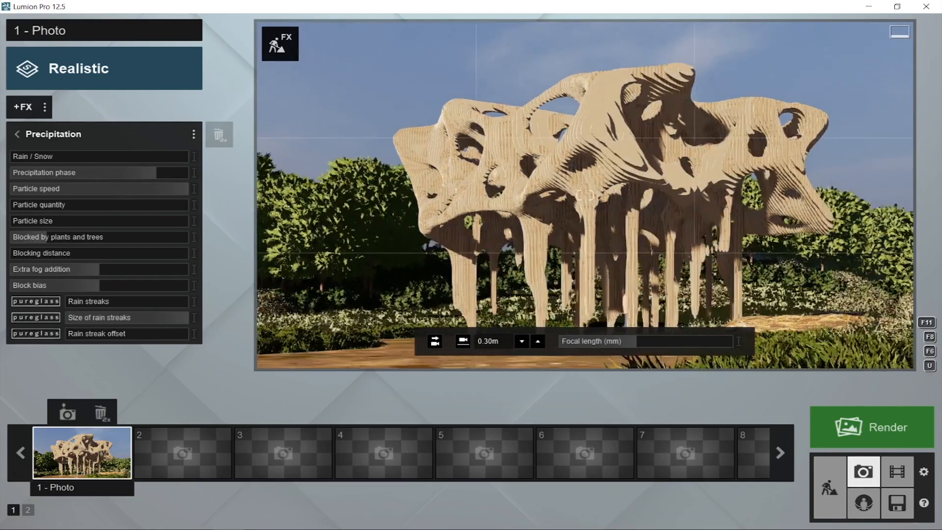
pyautogui.press('d')
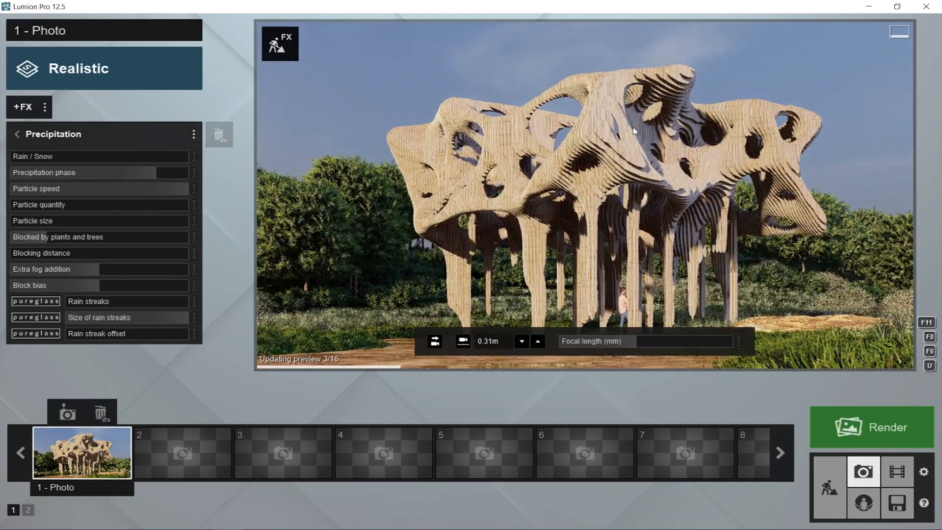
pyautogui.press('d')
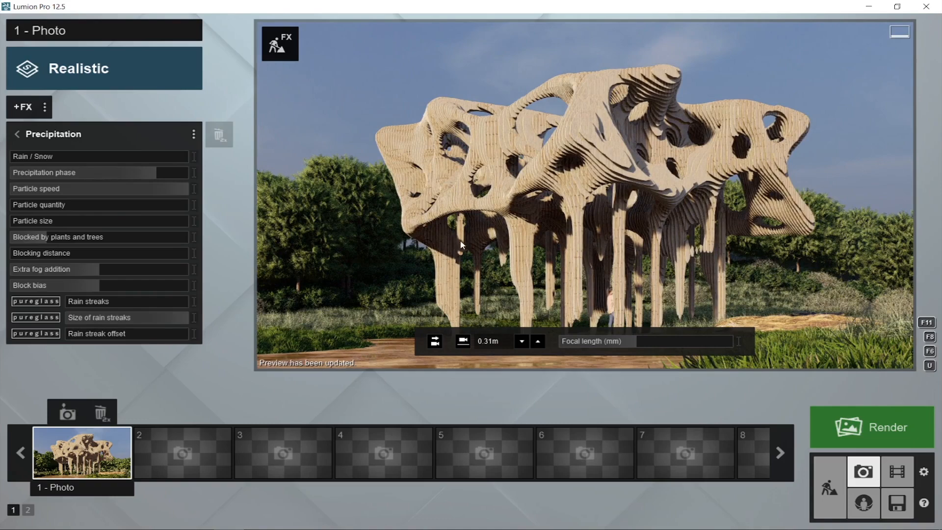
pyautogui.click(68, 412)
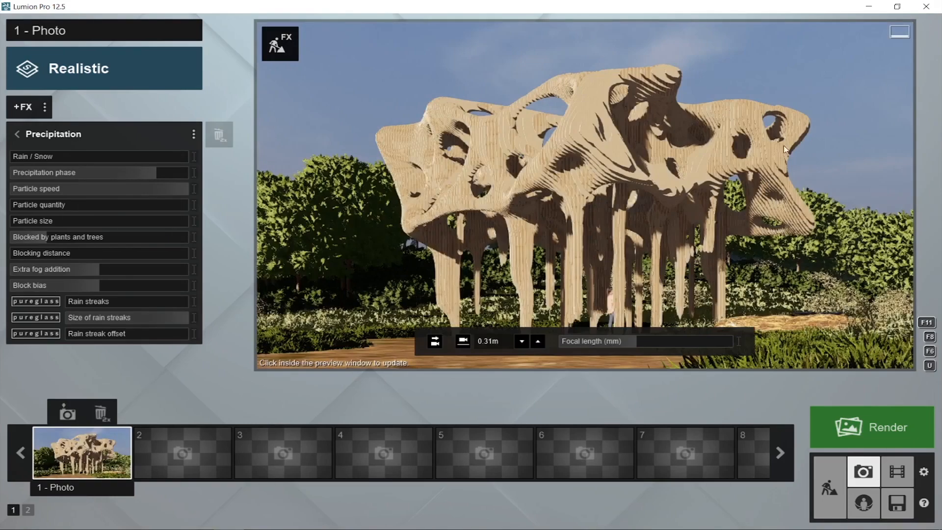
# In build mode, place Seagull 001 Idle birds on the ground beside the path, in the grass and on the dry mound
pyautogui.click(280, 43)
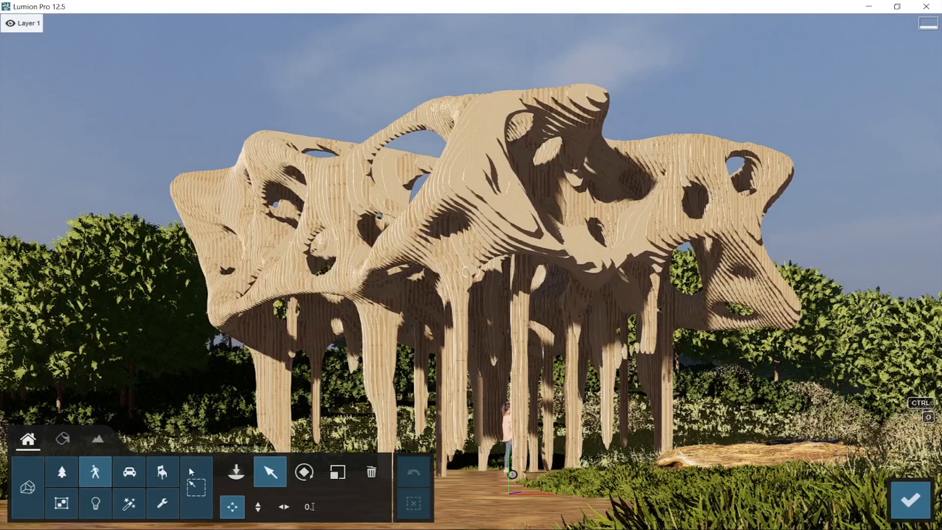
pyautogui.click(95, 473)
pyautogui.click(183, 70)
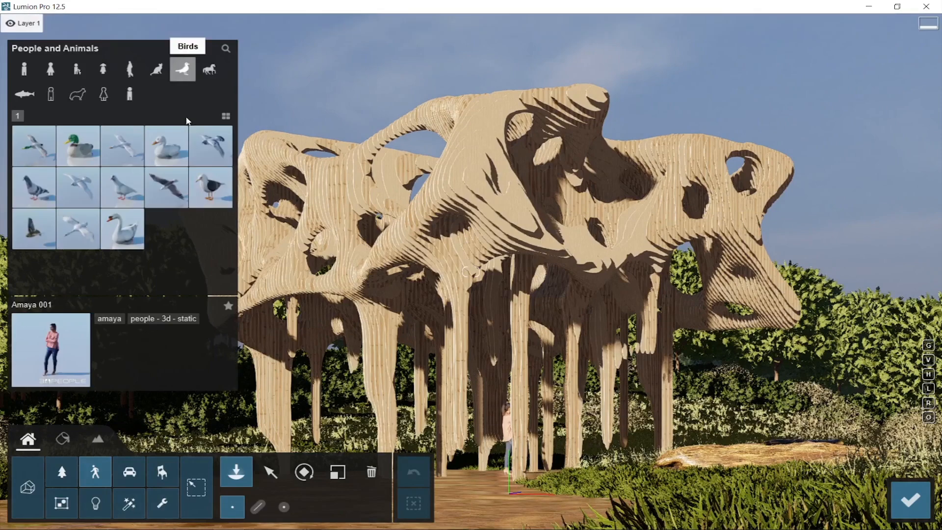
pyautogui.click(210, 187)
pyautogui.click(498, 489)
pyautogui.click(543, 485)
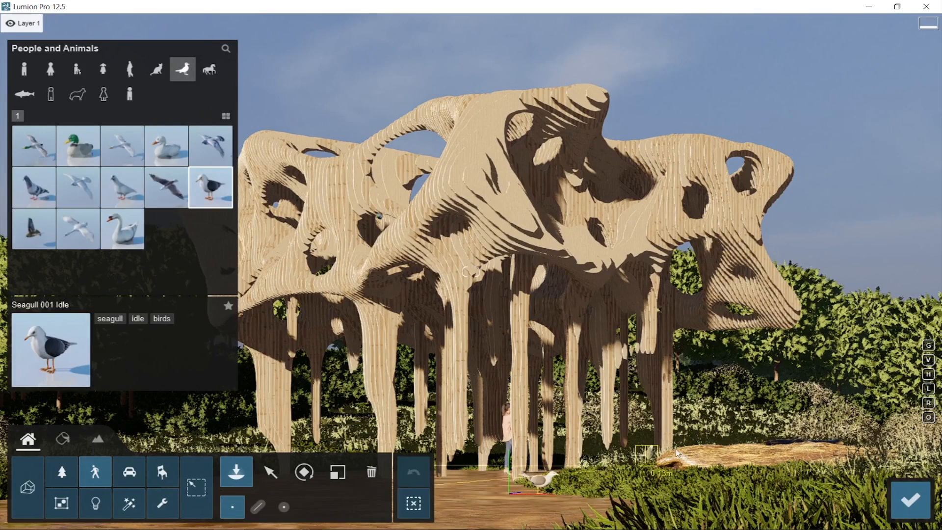
pyautogui.click(702, 449)
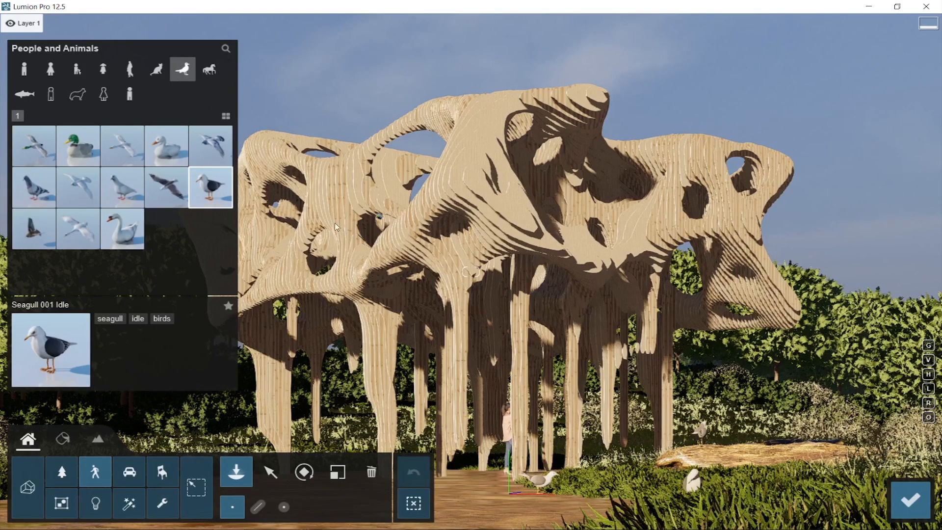
# Add Seagull 001 Flying birds around the structure and move the standing woman into the open gap beside the front column
pyautogui.click(167, 184)
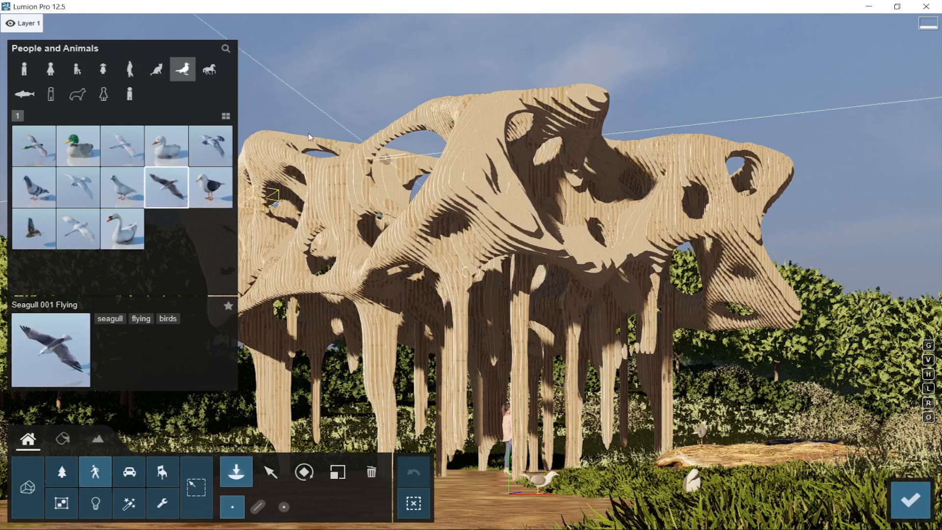
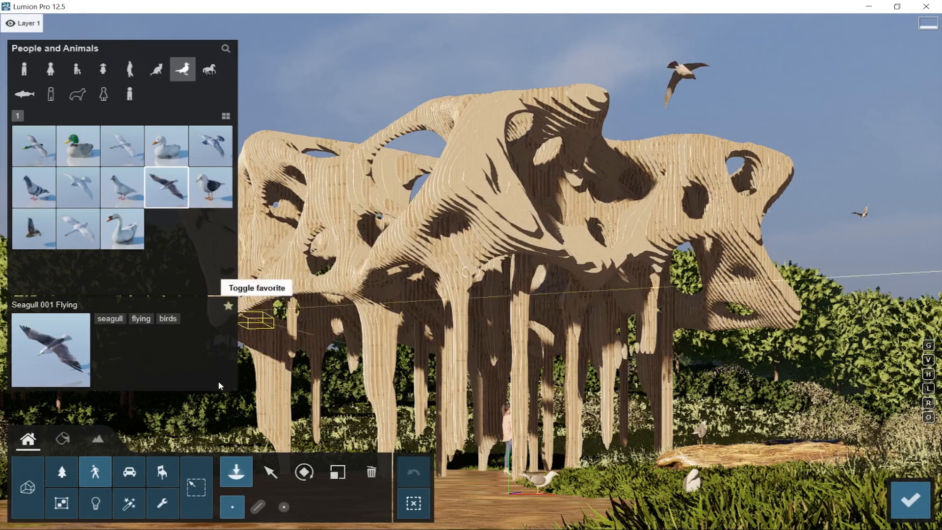
pyautogui.click(268, 472)
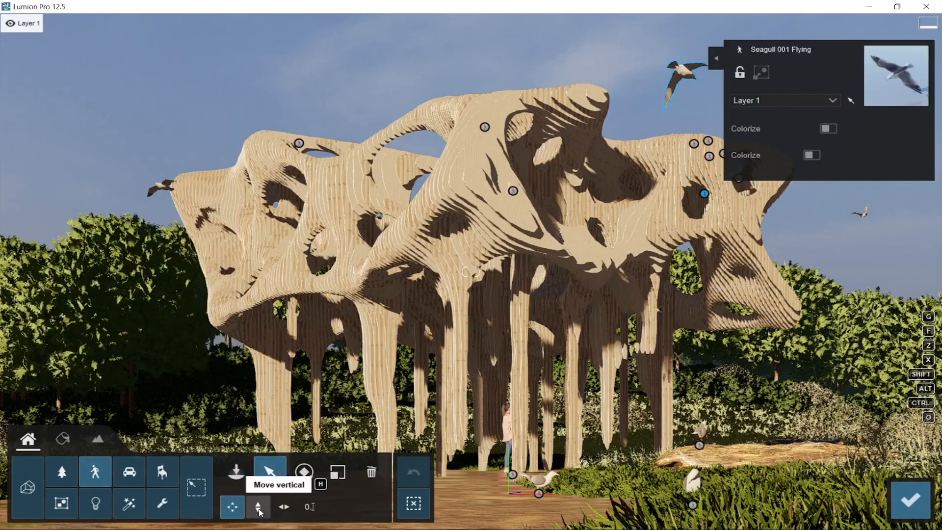
pyautogui.moveTo(512, 475); pyautogui.dragTo(422, 480)
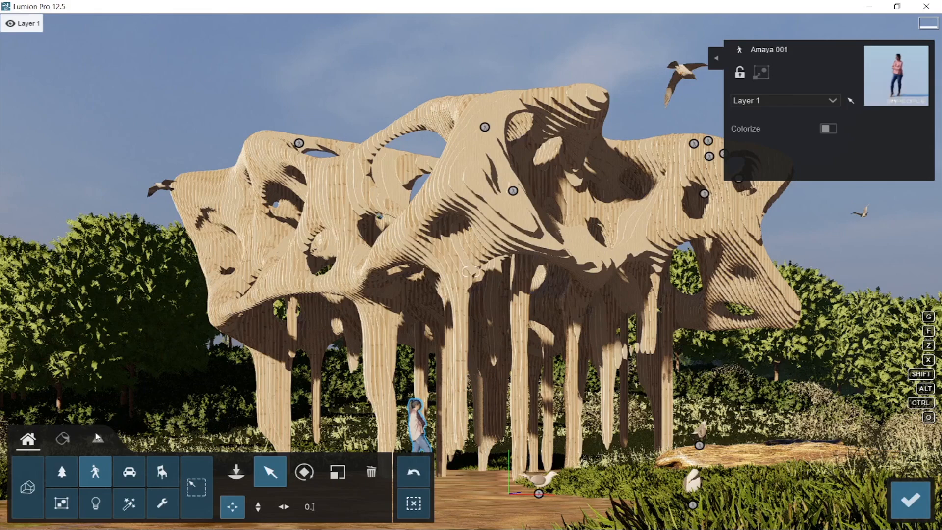
# Raise the relief of the path's Material-ROCK to its maximum and set its displacement to 0.0
pyautogui.click(63, 439)
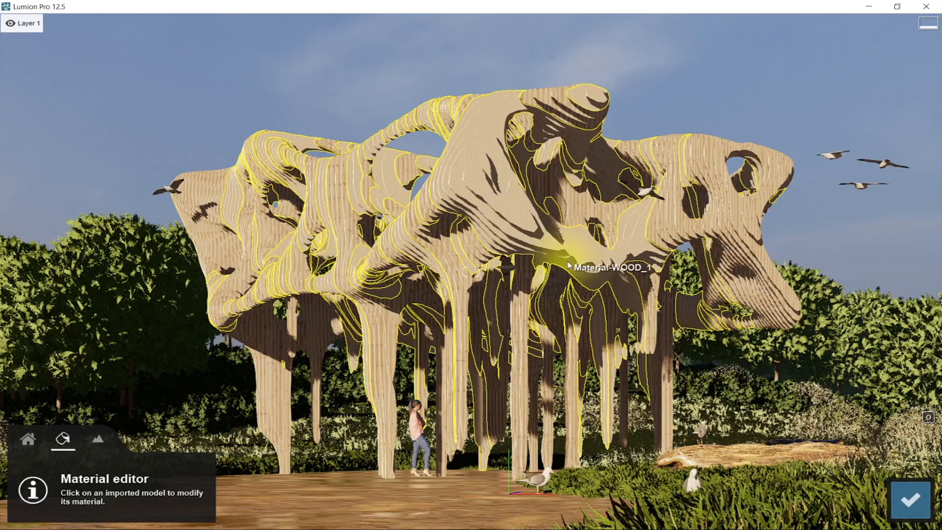
pyautogui.click(346, 523)
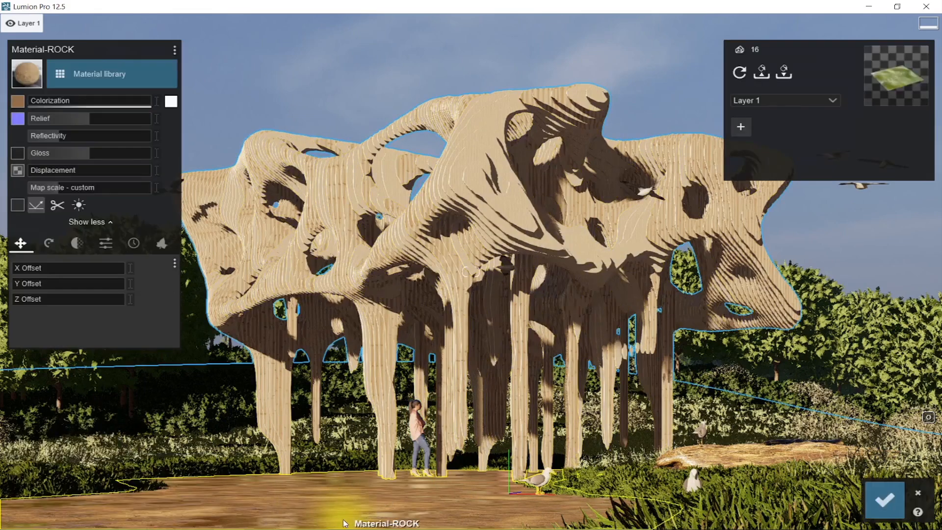
pyautogui.moveTo(89, 119); pyautogui.dragTo(319, 114)
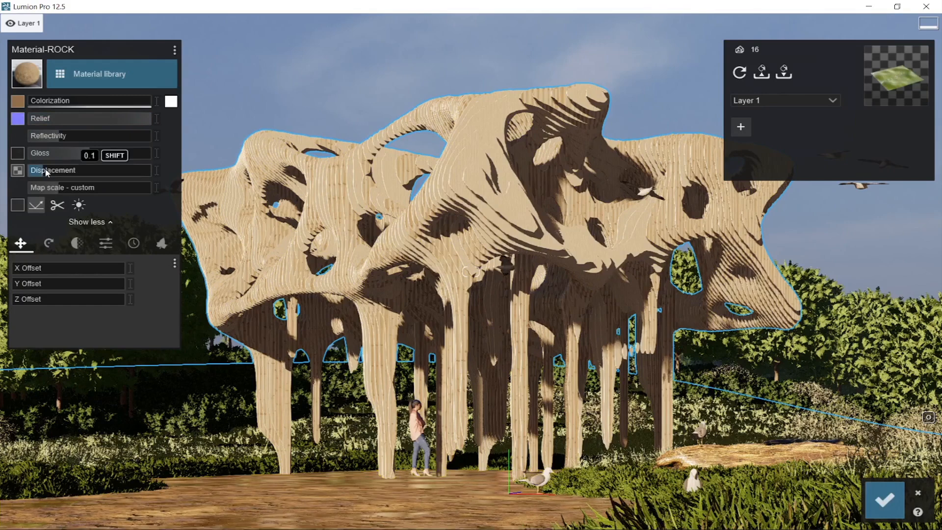
pyautogui.moveTo(45, 171); pyautogui.dragTo(19, 171)
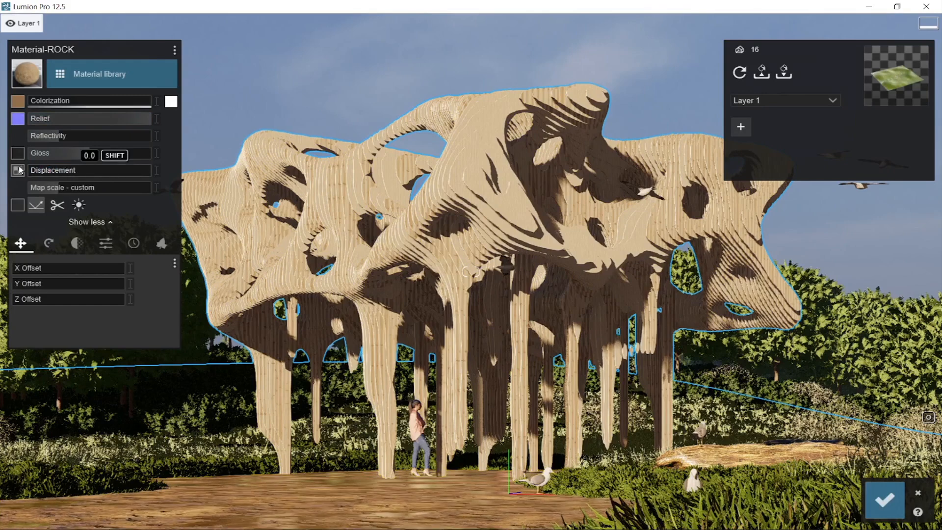
# Replace the structure's Material-WOOD_1 with a brown plank wood from the indoor wood materials
pyautogui.click(498, 195)
pyautogui.click(99, 75)
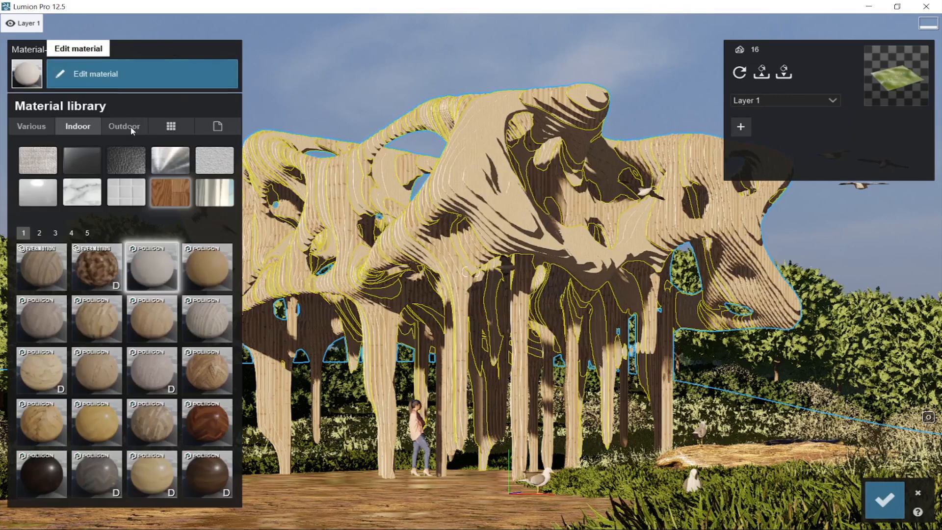
pyautogui.click(155, 418)
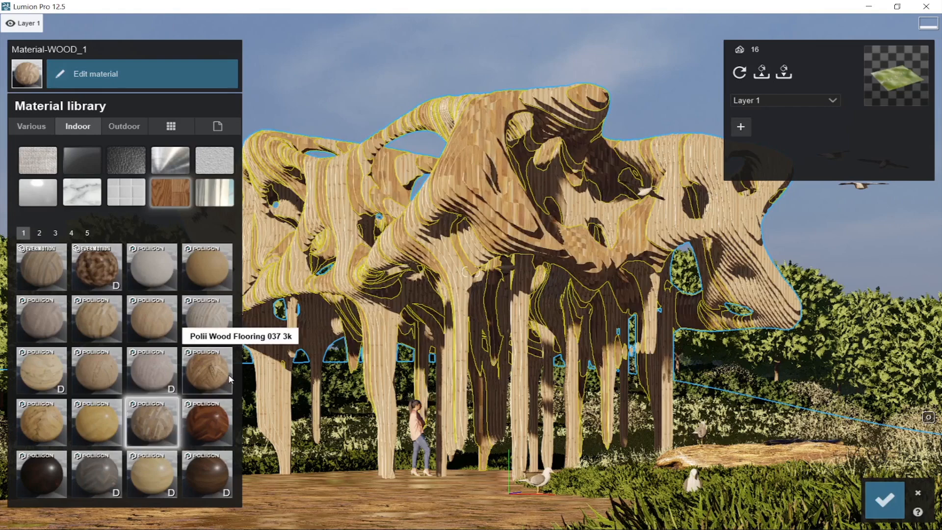
# Try a darker indoor wood on the structure's Material-WOOD_2 and switch back to its original light wood
pyautogui.click(381, 334)
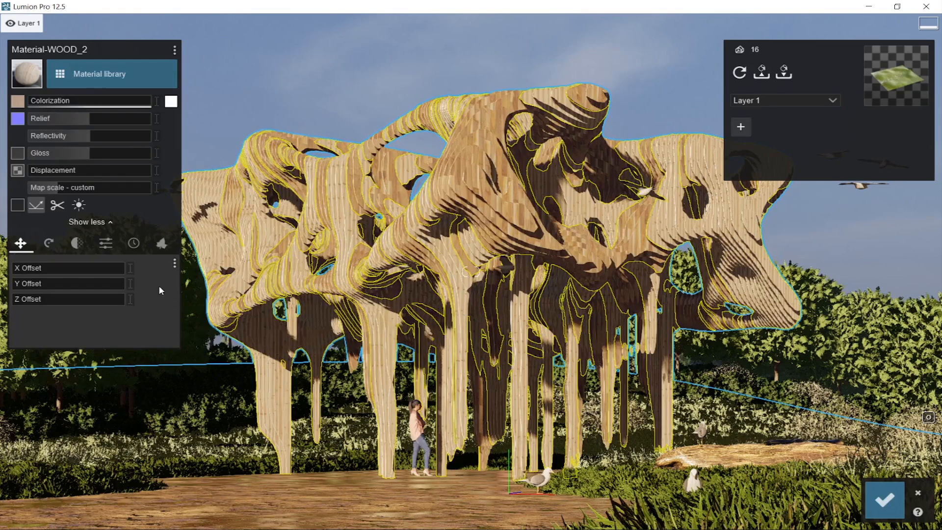
pyautogui.click(98, 75)
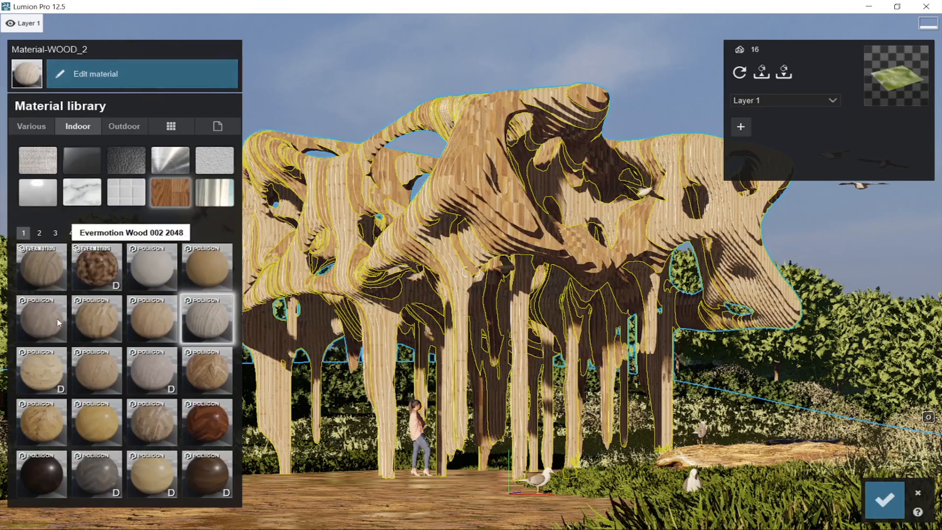
pyautogui.click(44, 326)
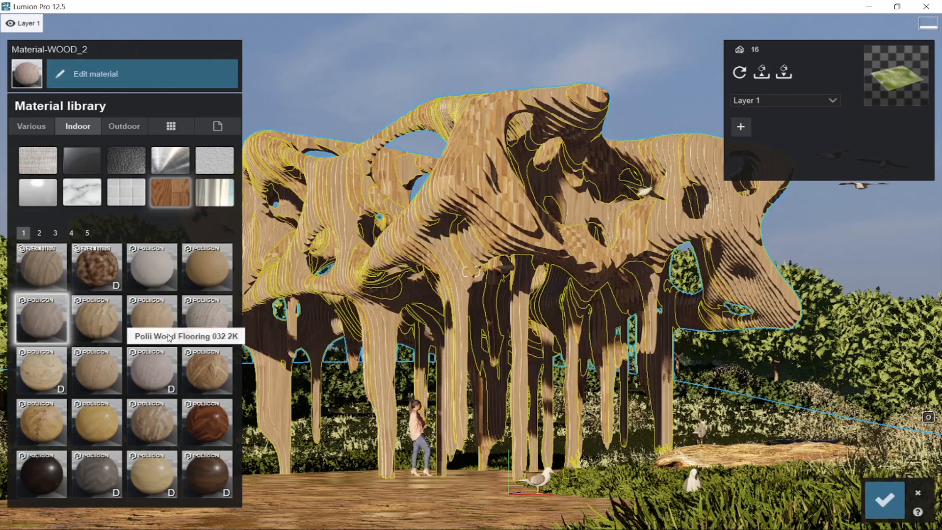
pyautogui.click(216, 322)
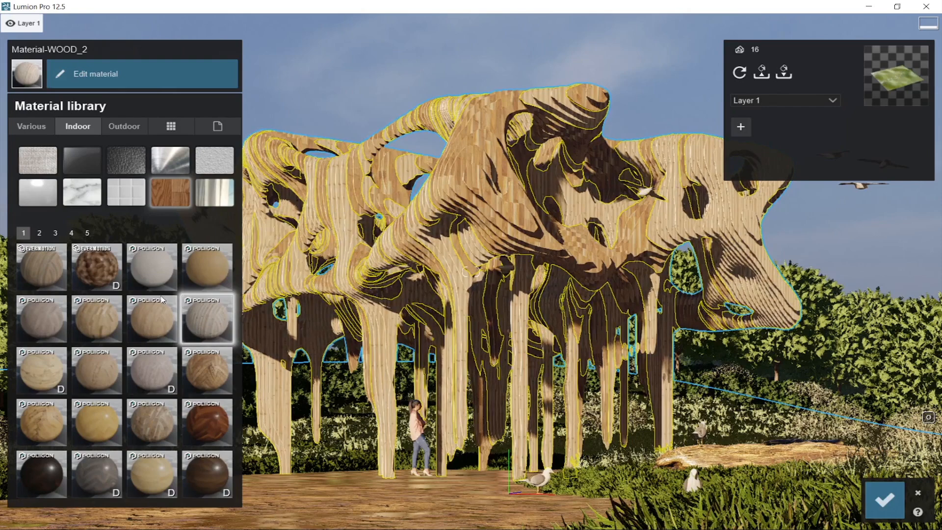
pyautogui.doubleClick(201, 332)
# Raise the reflectivity of Material-WOOD_2 and apply wood-type weathering of about 0.9
pyautogui.moveTo(88, 139); pyautogui.dragTo(127, 144)
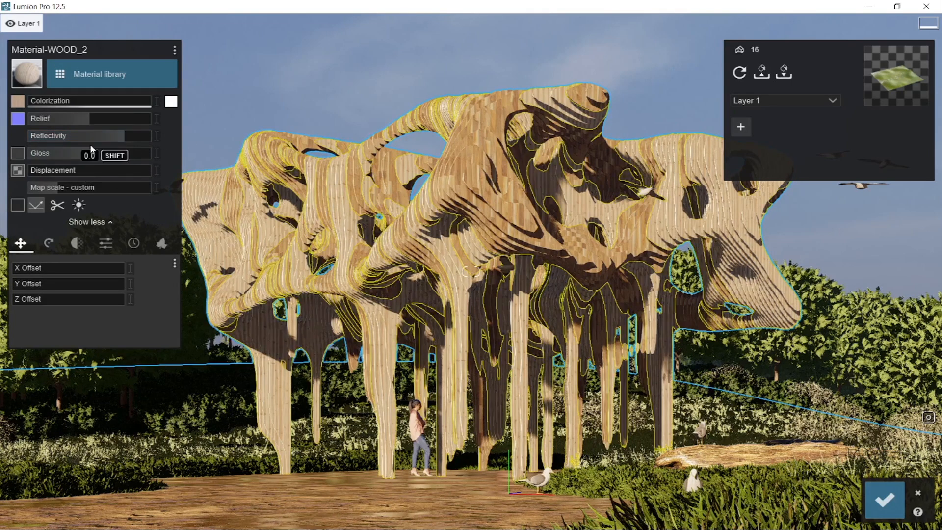
pyautogui.click(162, 244)
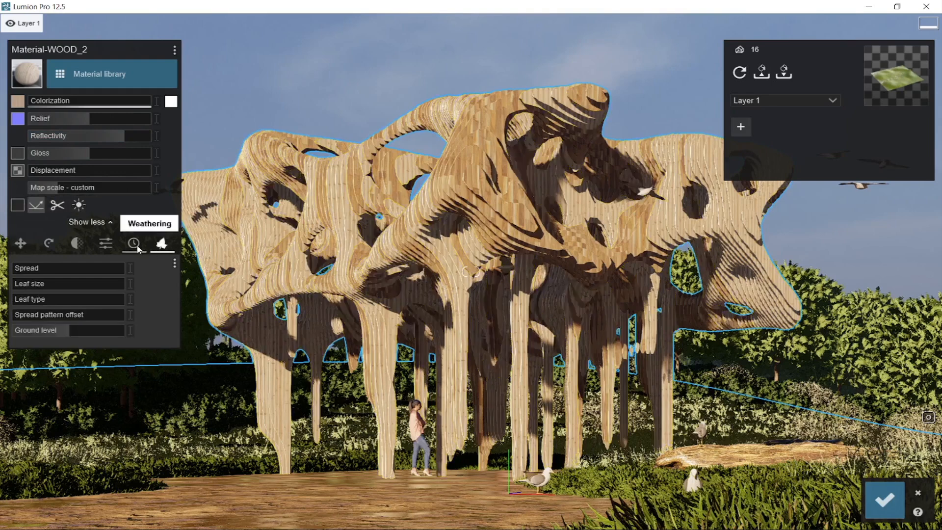
pyautogui.click(134, 243)
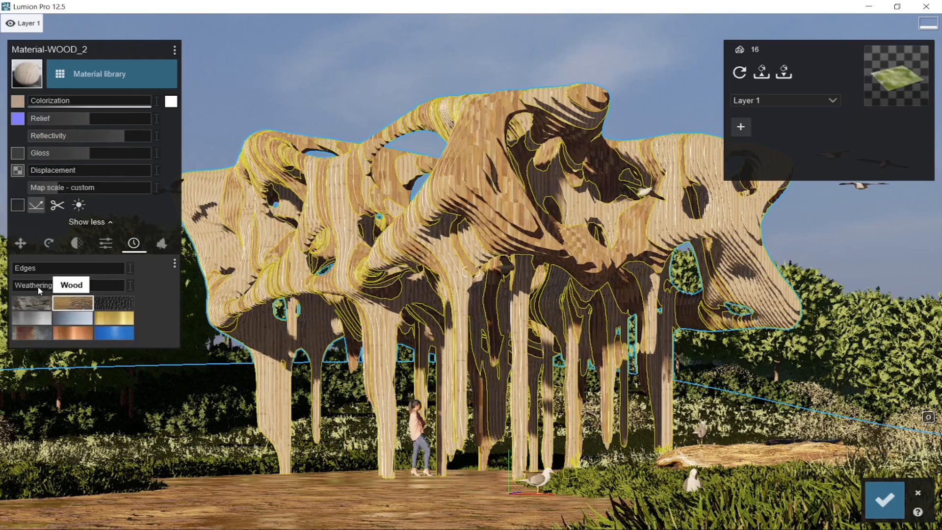
pyautogui.moveTo(47, 288); pyautogui.dragTo(118, 287)
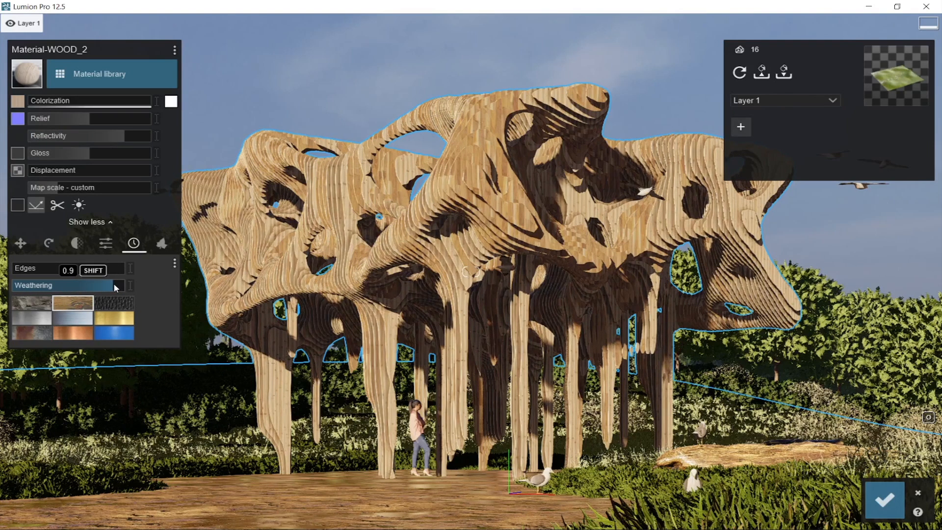
# Apply wood-type weathering close to the maximum to Material-WOOD_1
pyautogui.click(444, 162)
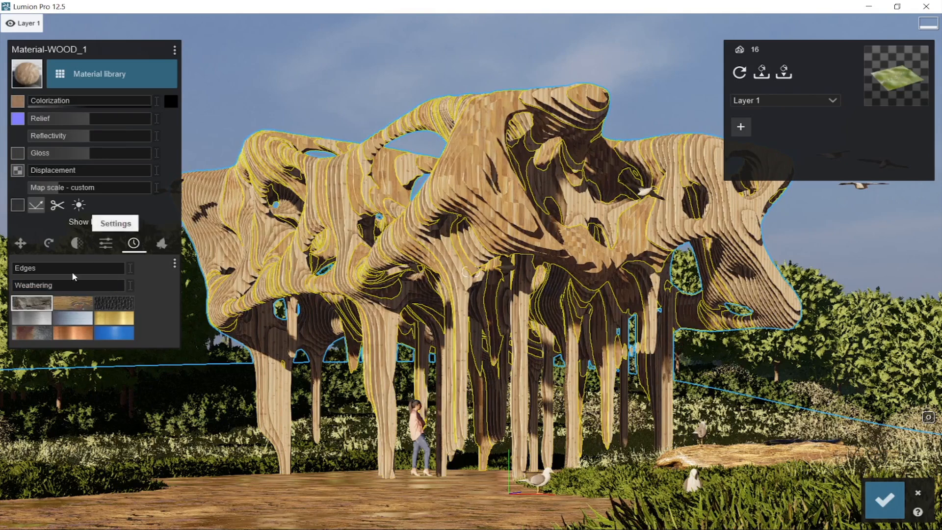
pyautogui.click(68, 302)
pyautogui.moveTo(29, 288); pyautogui.dragTo(119, 292)
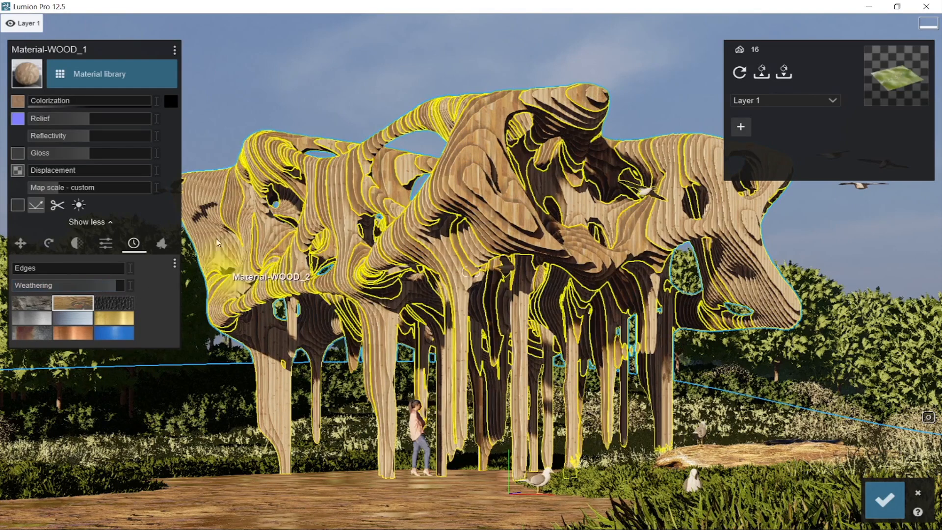
# Add a slight foliage spread to Material-WOOD_1, with the spread pattern offset at maximum and the ground level near mid-range
pyautogui.click(163, 245)
pyautogui.moveTo(69, 334); pyautogui.dragTo(88, 333)
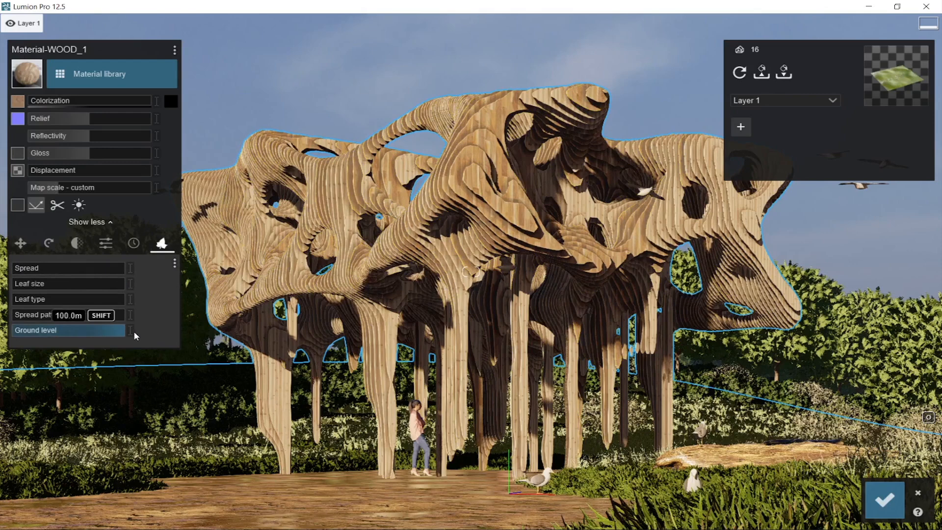
pyautogui.moveTo(23, 271)
pyautogui.mouseDown()
pyautogui.moveTo(35, 272)
pyautogui.moveTo(16, 269)
pyautogui.mouseUp()
pyautogui.moveTo(91, 332); pyautogui.dragTo(128, 317)
pyautogui.moveTo(77, 332); pyautogui.dragTo(70, 332)
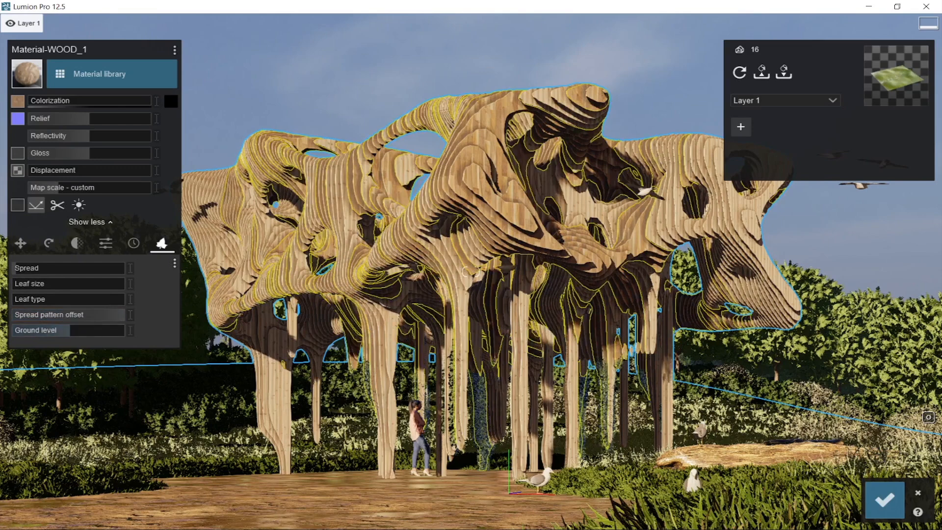
# Increase the foliage spread on Material-WOOD_1 to about half, fine-tune the leaf settings and save the material changes
pyautogui.moveTo(68, 273); pyautogui.dragTo(71, 275)
pyautogui.moveTo(67, 331); pyautogui.dragTo(70, 331)
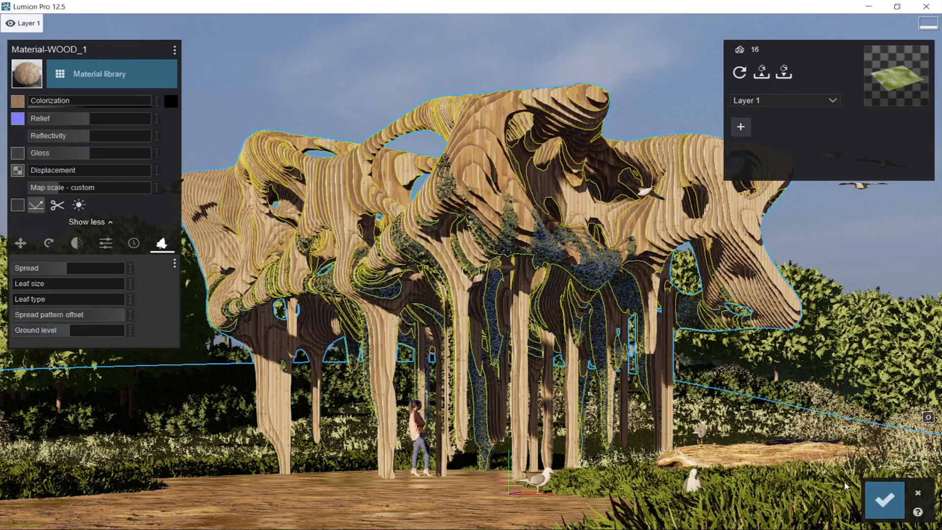
pyautogui.moveTo(25, 284); pyautogui.dragTo(47, 303)
pyautogui.click(902, 500)
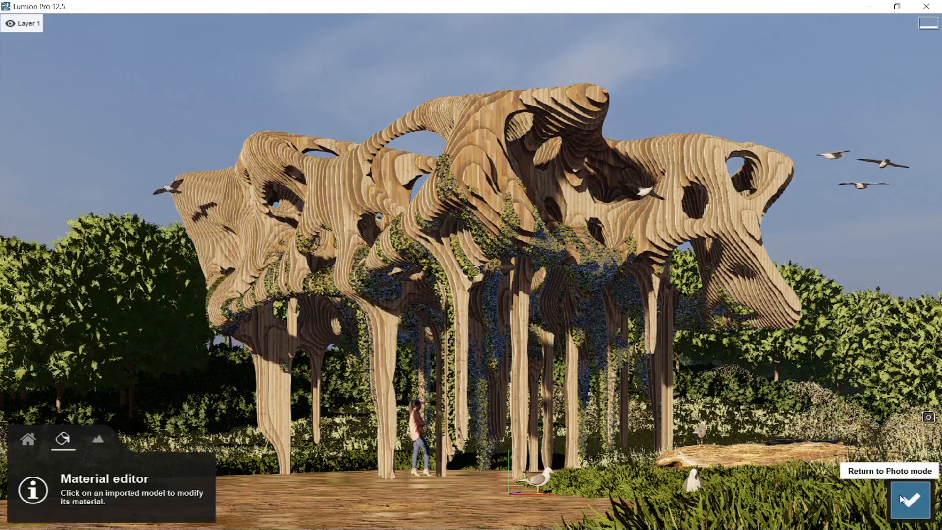
# Return to photo mode, reframe the structure from a camera height of about 0.36 m and update the preview
pyautogui.click(914, 501)
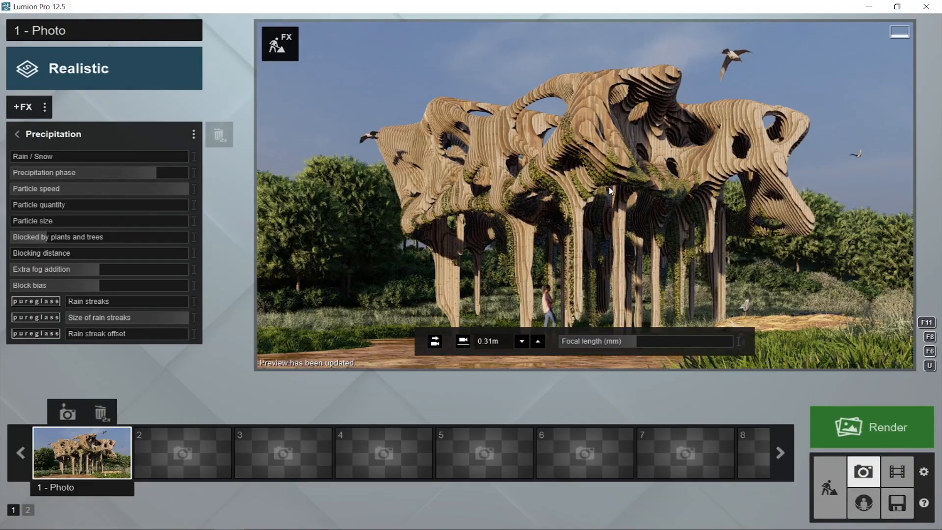
pyautogui.moveTo(636, 211)
pyautogui.mouseDown(button='right')
pyautogui.moveTo(643, 228)
pyautogui.moveTo(653, 219)
pyautogui.moveTo(650, 238)
pyautogui.moveTo(639, 224)
pyautogui.mouseUp(button='right')
pyautogui.click(640, 226)
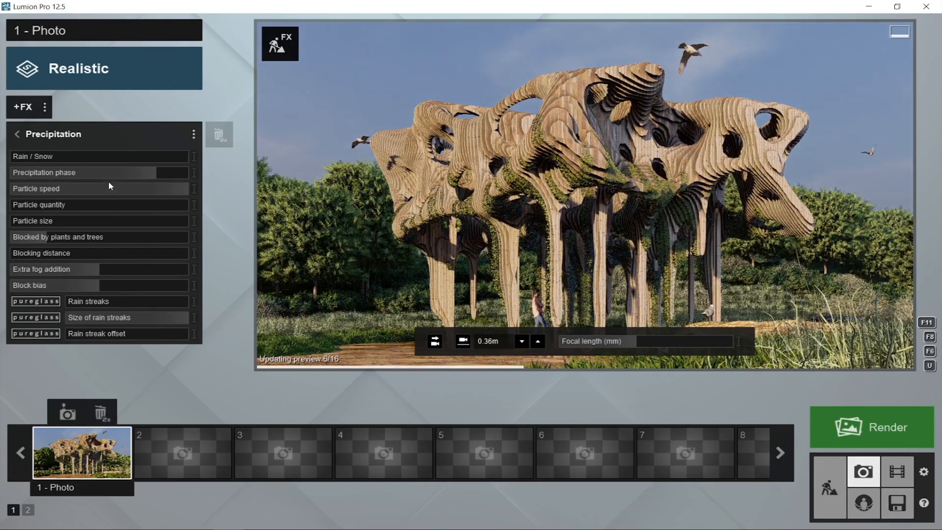
# Set the Real Skies heading to -180.0° and update the preview
pyautogui.click(18, 135)
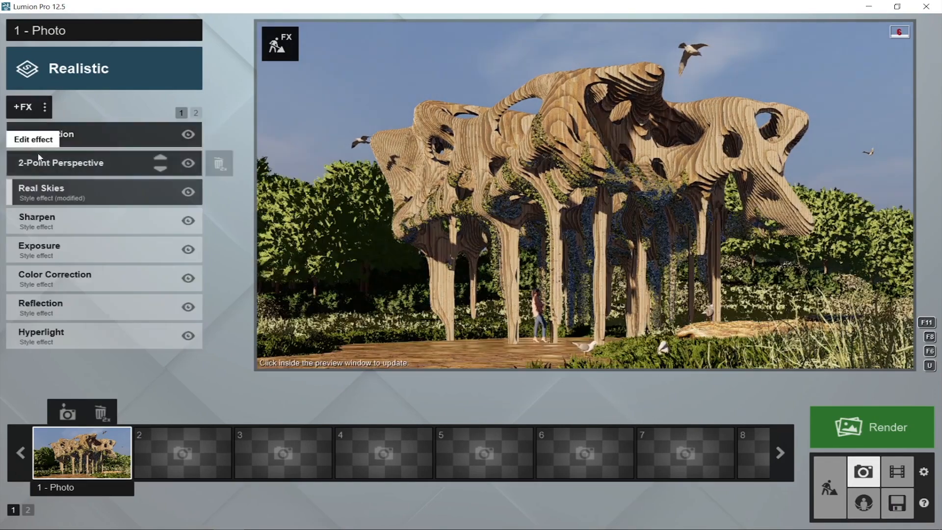
pyautogui.click(74, 187)
pyautogui.moveTo(137, 204); pyautogui.dragTo(1, 204)
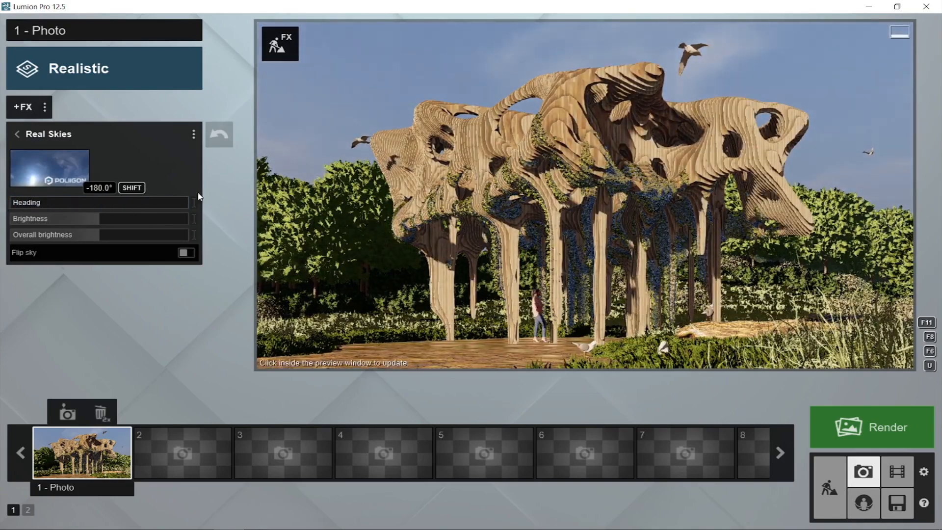
pyautogui.click(363, 193)
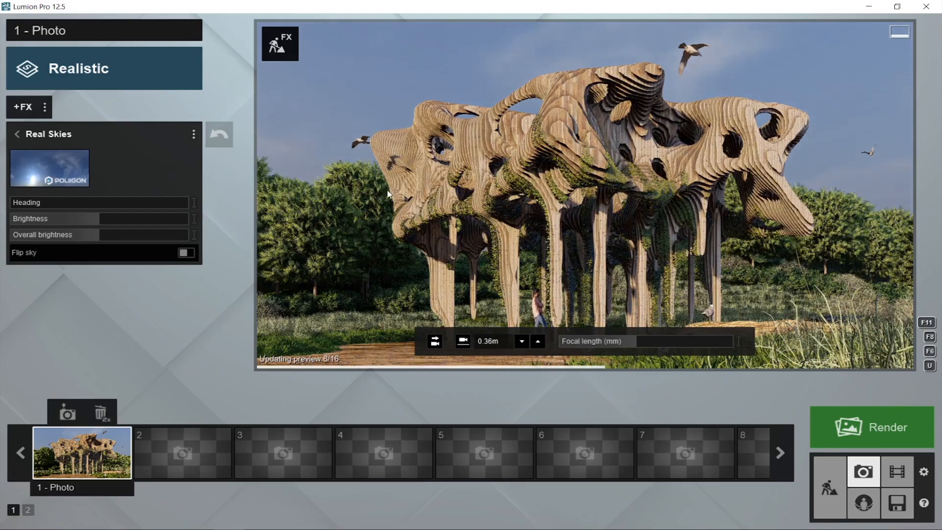
# Reframe the structure from a camera height of about 0.56 m, update the preview and store the view in photo slot 1
pyautogui.moveTo(520, 201); pyautogui.dragTo(525, 202, button='right')
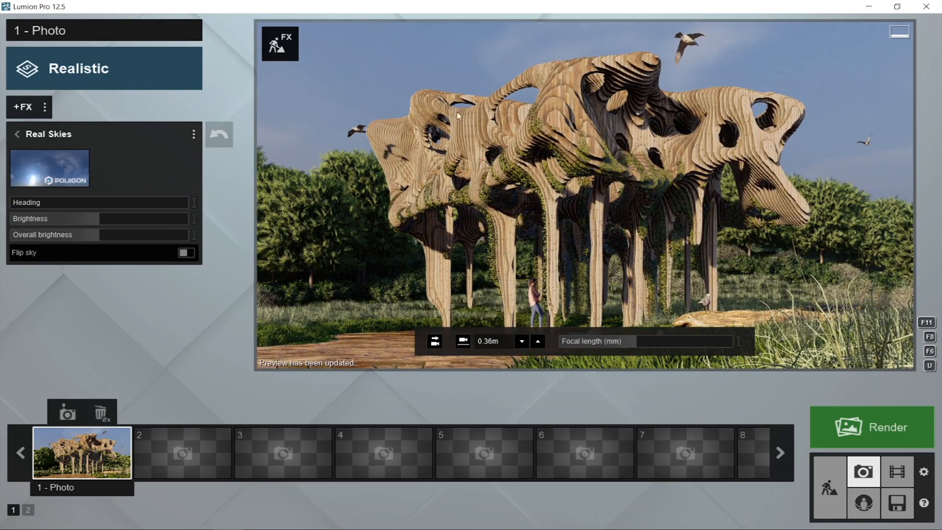
pyautogui.moveTo(643, 220); pyautogui.dragTo(657, 364, button='middle')
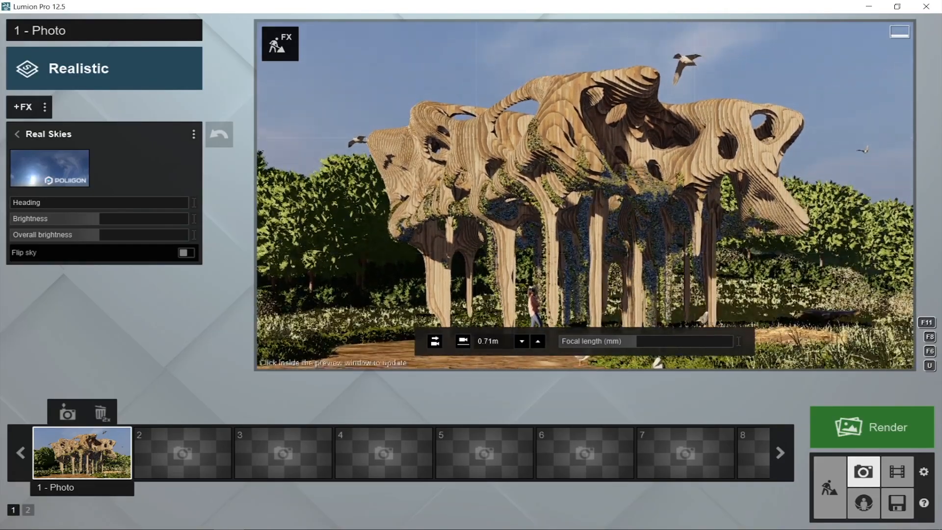
pyautogui.moveTo(651, 196); pyautogui.dragTo(648, 238, button='right')
pyautogui.moveTo(585, 195); pyautogui.dragTo(576, 223, button='right')
pyautogui.moveTo(655, 170); pyautogui.dragTo(647, 177, button='right')
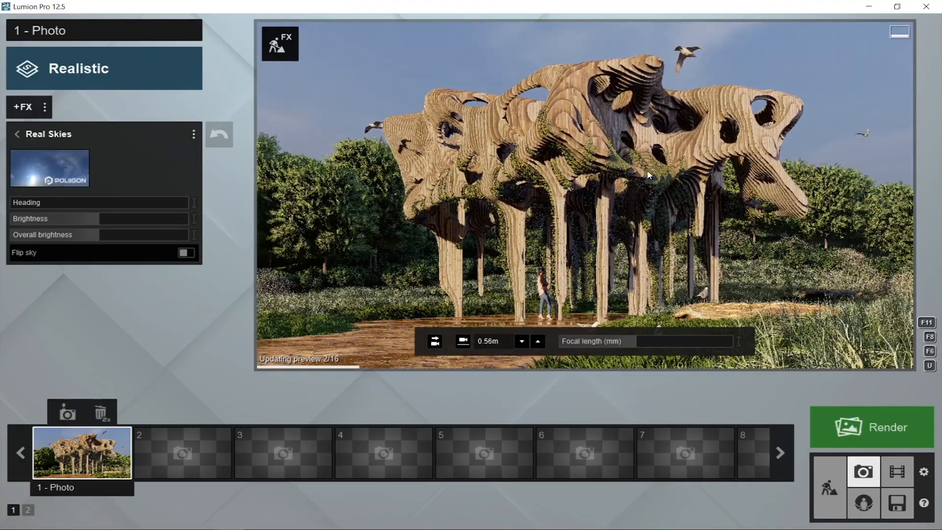
pyautogui.moveTo(648, 174); pyautogui.dragTo(649, 173, button='right')
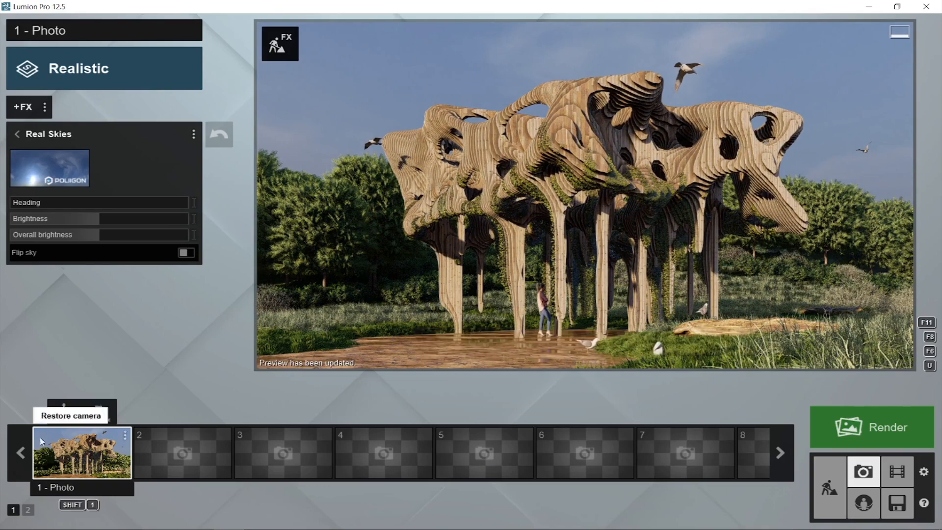
pyautogui.click(67, 414)
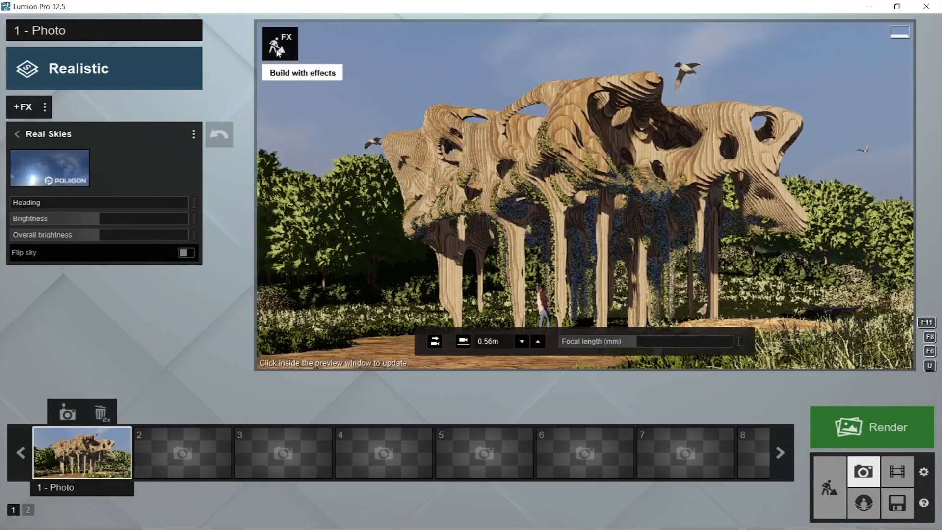
# Reopen Material-WOOD_1 in build mode with effects, reduce its foliage spread to zero and save the material changes
pyautogui.click(280, 43)
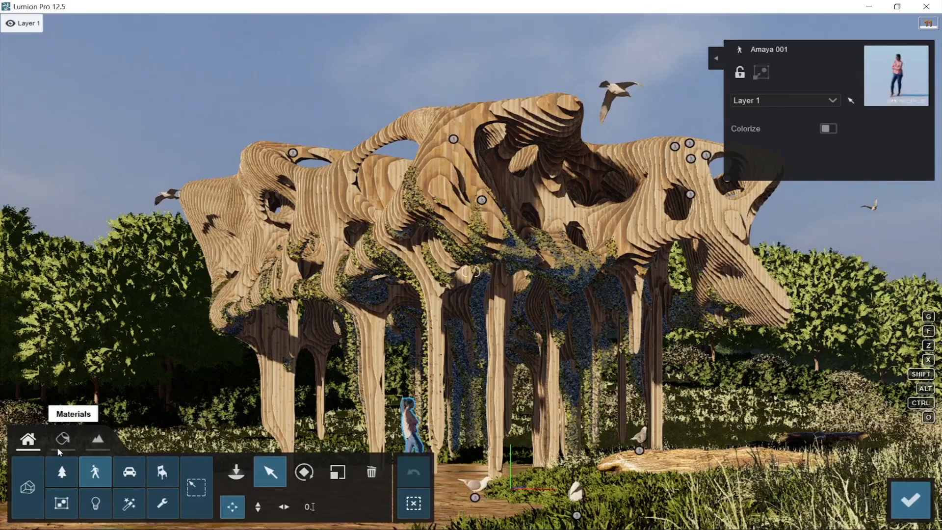
pyautogui.click(58, 448)
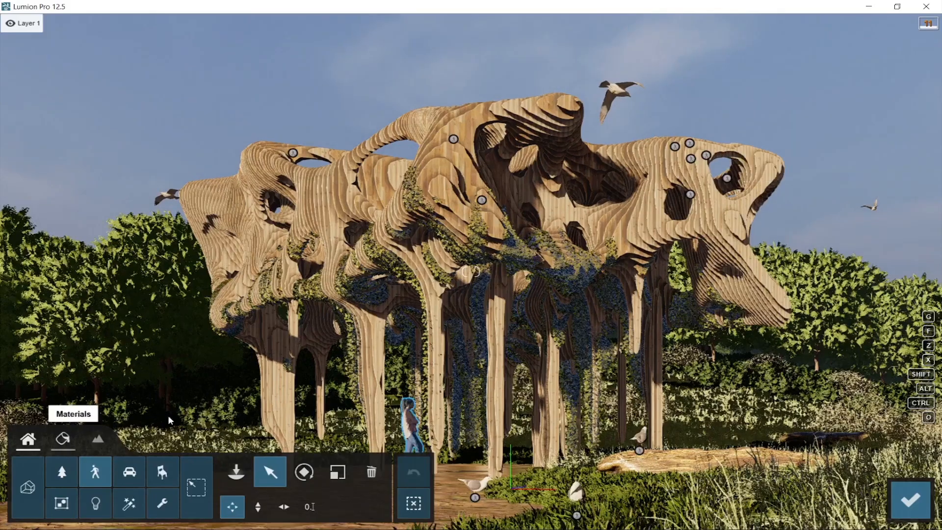
pyautogui.click(388, 256)
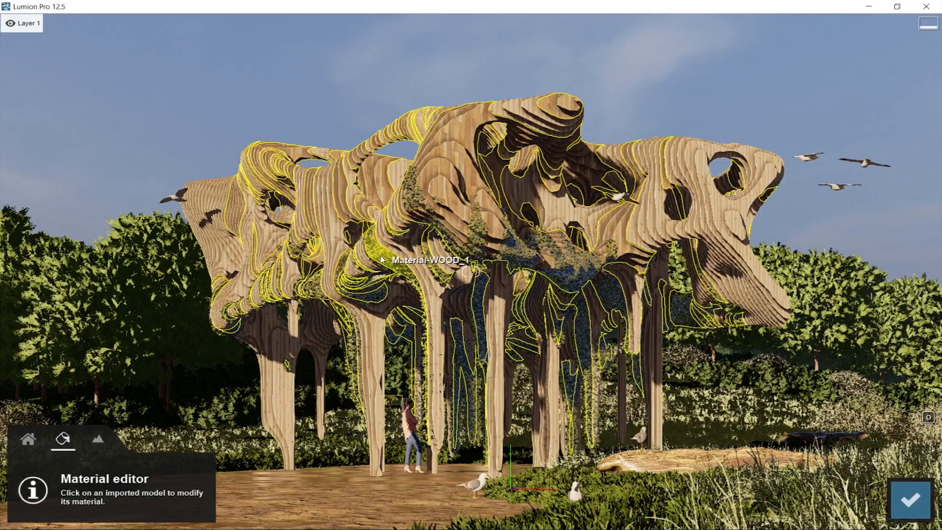
pyautogui.moveTo(43, 273); pyautogui.dragTo(6, 271)
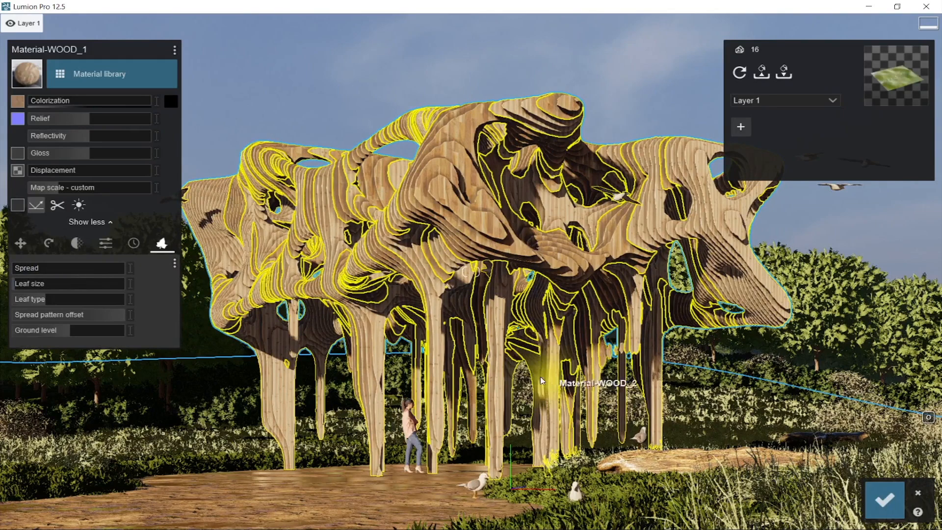
pyautogui.click(885, 499)
# Place Light Fill omni lights among the columns, under the canopy and inside the upper hollow of the structure
pyautogui.click(30, 439)
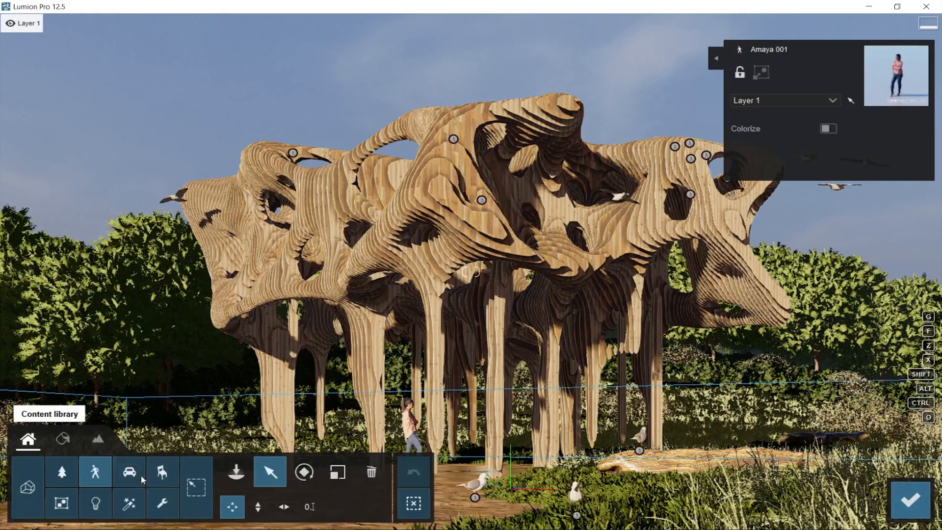
pyautogui.click(136, 507)
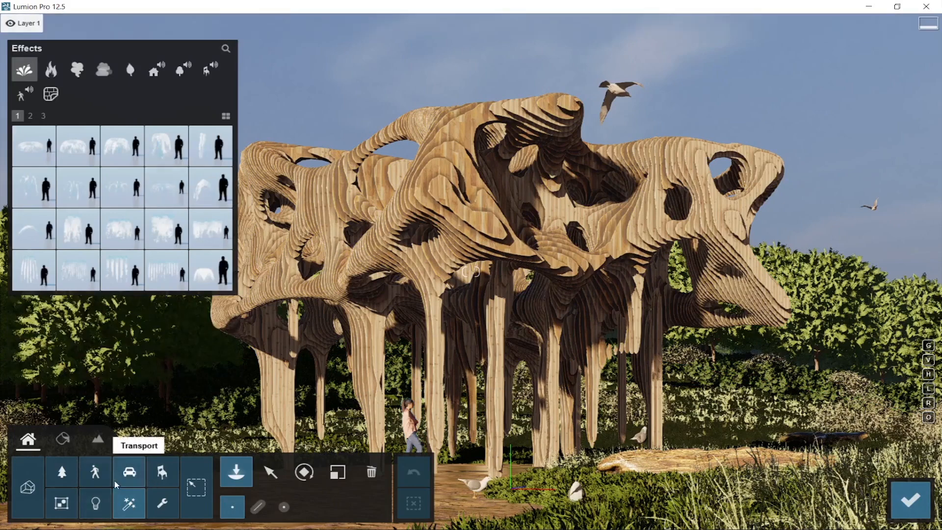
pyautogui.click(96, 503)
pyautogui.click(167, 157)
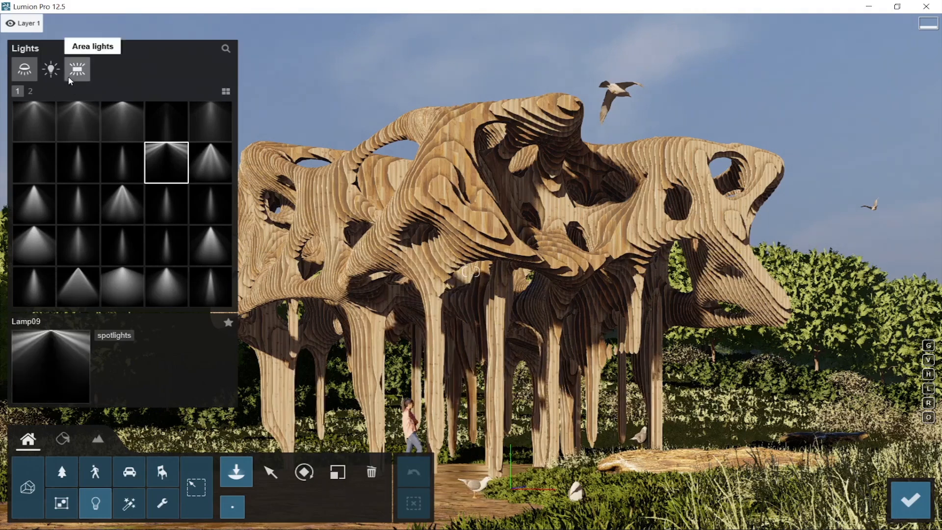
pyautogui.click(51, 69)
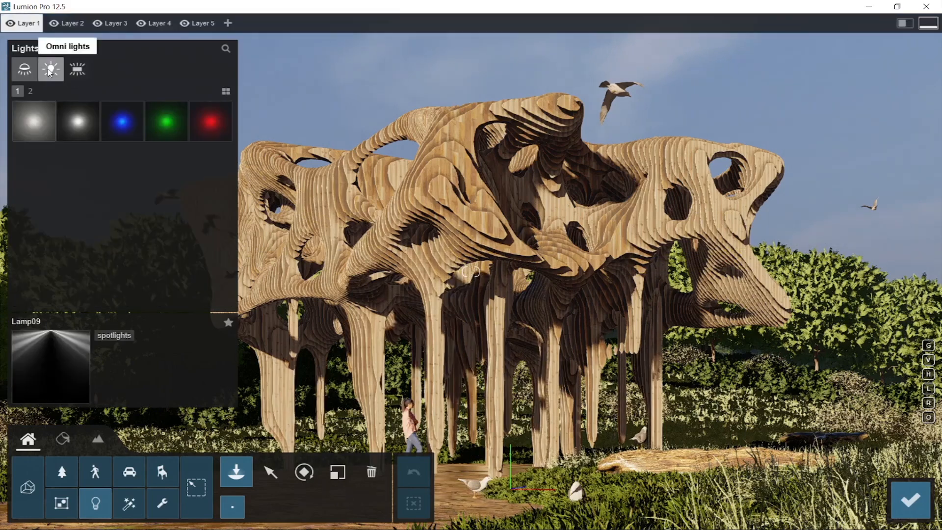
pyautogui.click(465, 296)
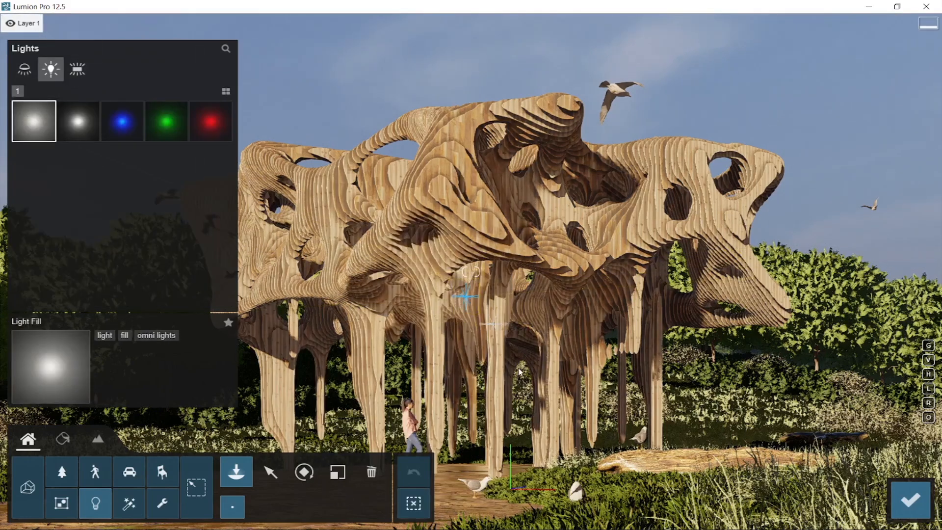
pyautogui.click(455, 359)
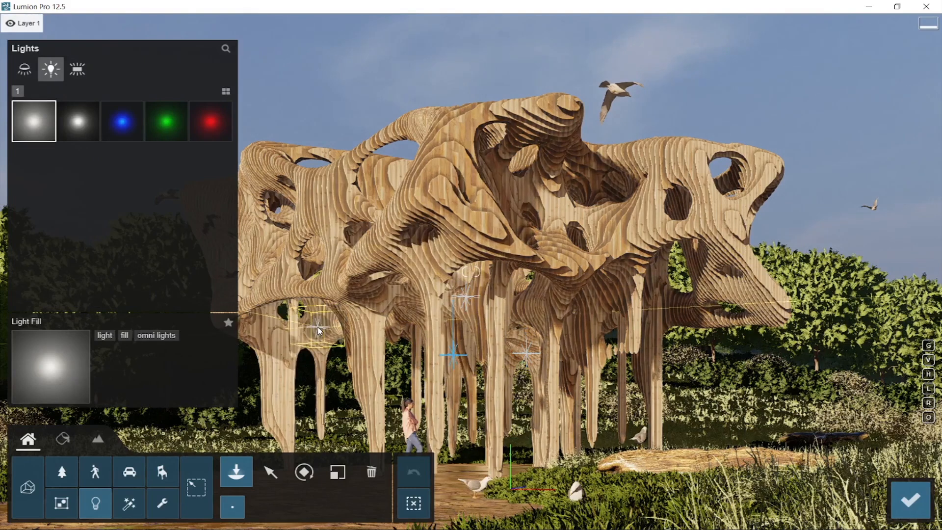
pyautogui.click(318, 330)
pyautogui.click(368, 285)
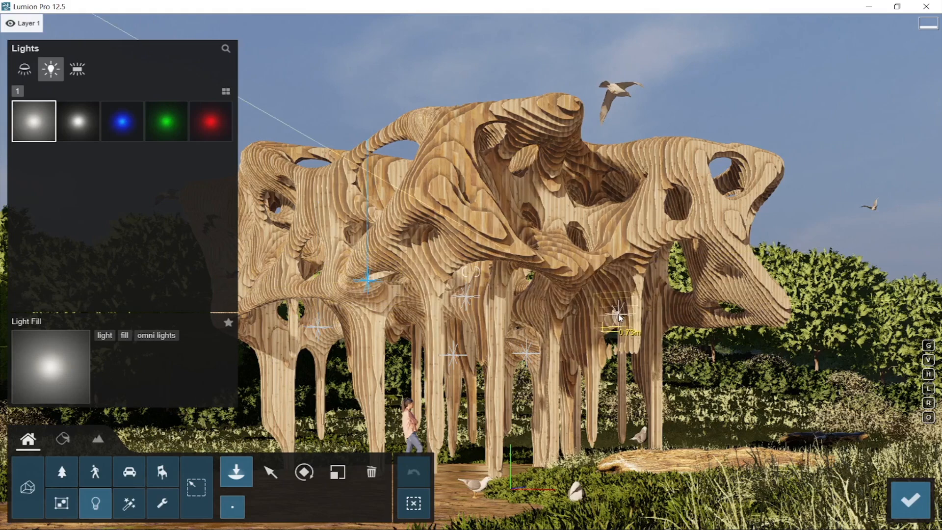
pyautogui.click(648, 376)
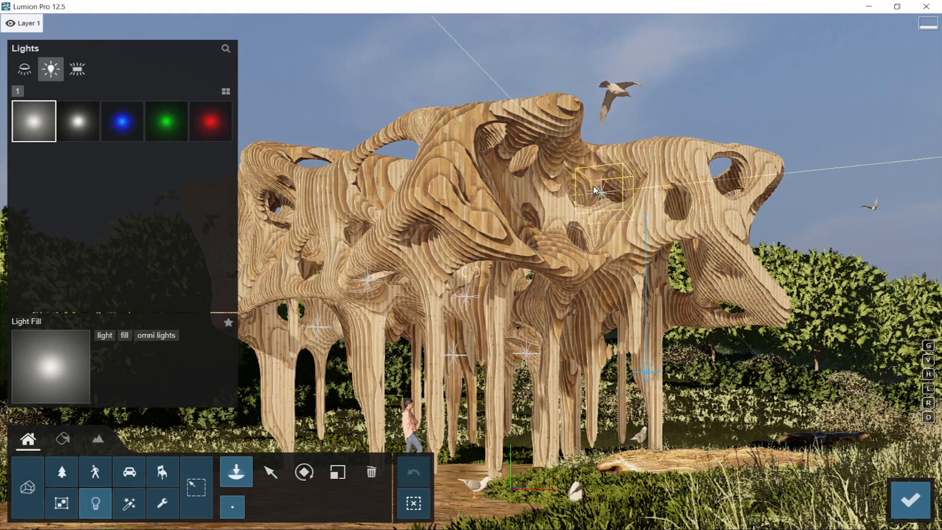
pyautogui.click(608, 191)
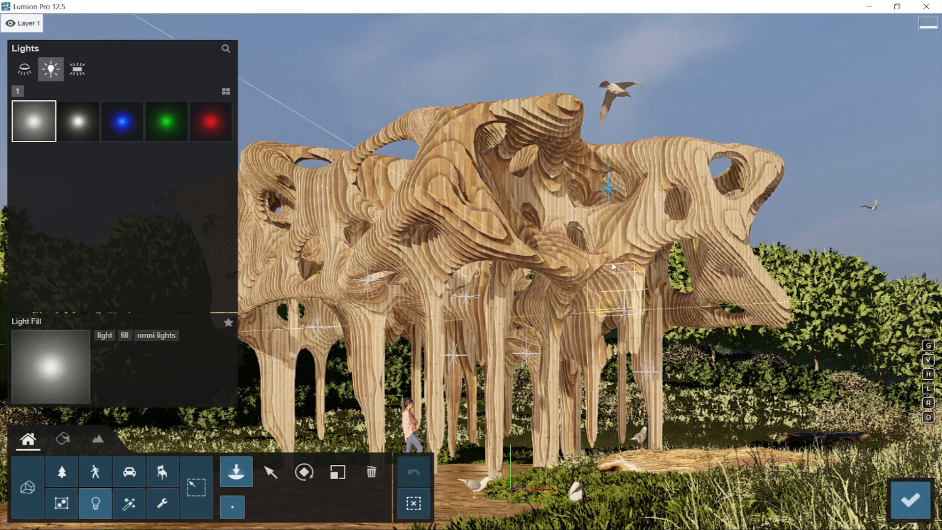
# Delete the large flying bird above the structure from the people and animals objects
pyautogui.click(109, 475)
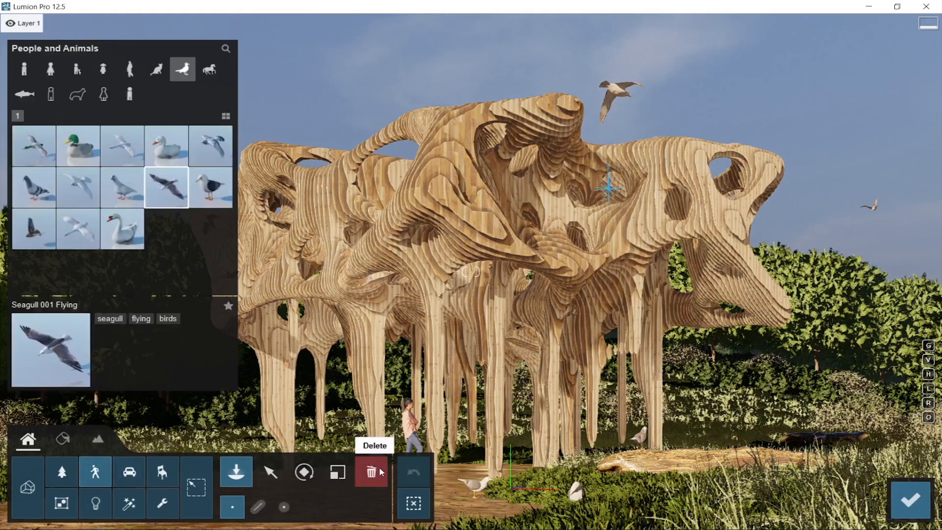
pyautogui.click(371, 472)
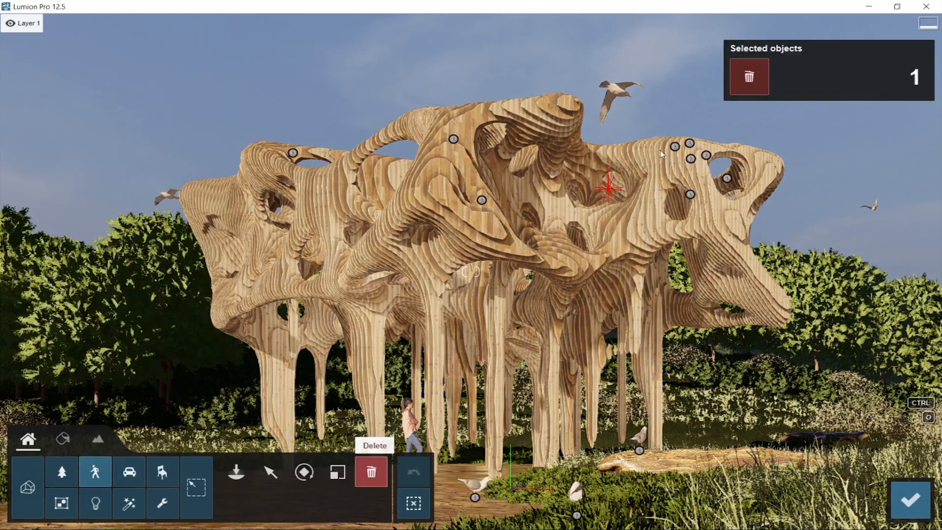
pyautogui.click(691, 196)
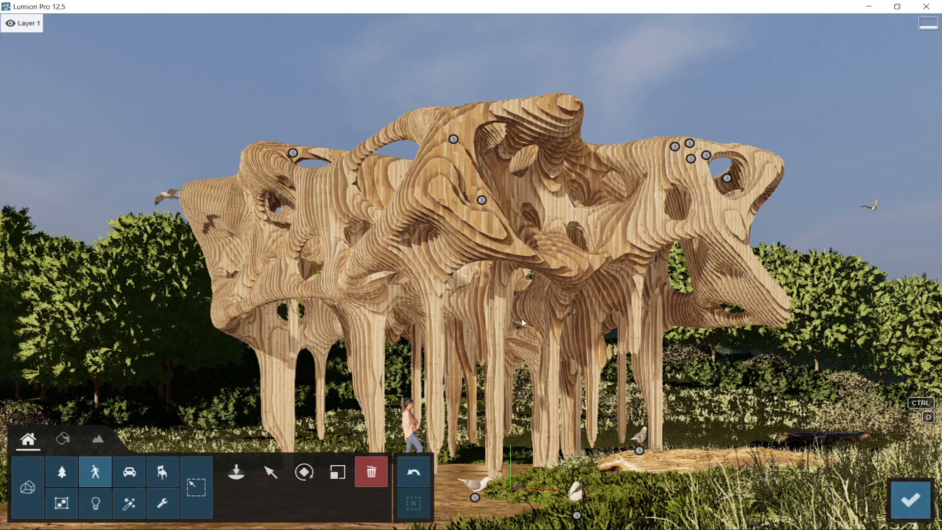
# Place Plaster 001 decals on the central layered surfaces and the middle columns of the structure
pyautogui.click(129, 503)
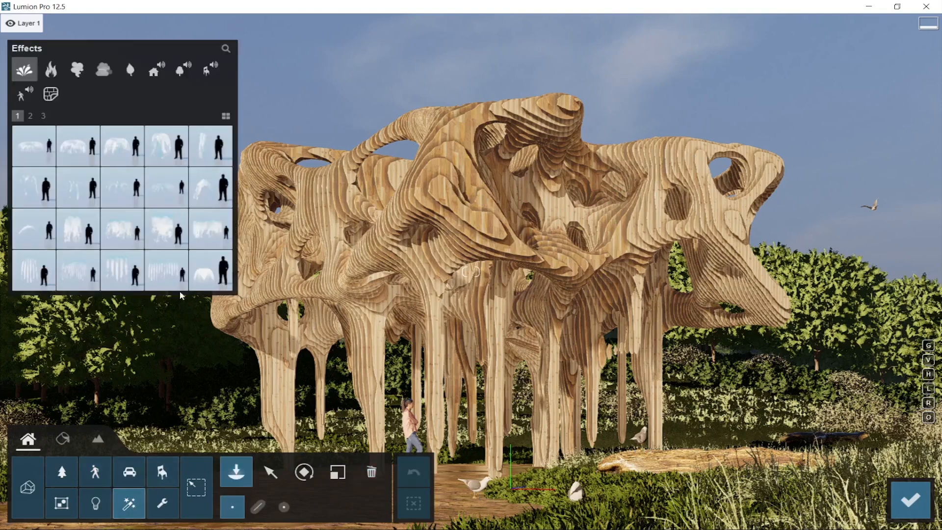
pyautogui.click(53, 95)
pyautogui.click(79, 229)
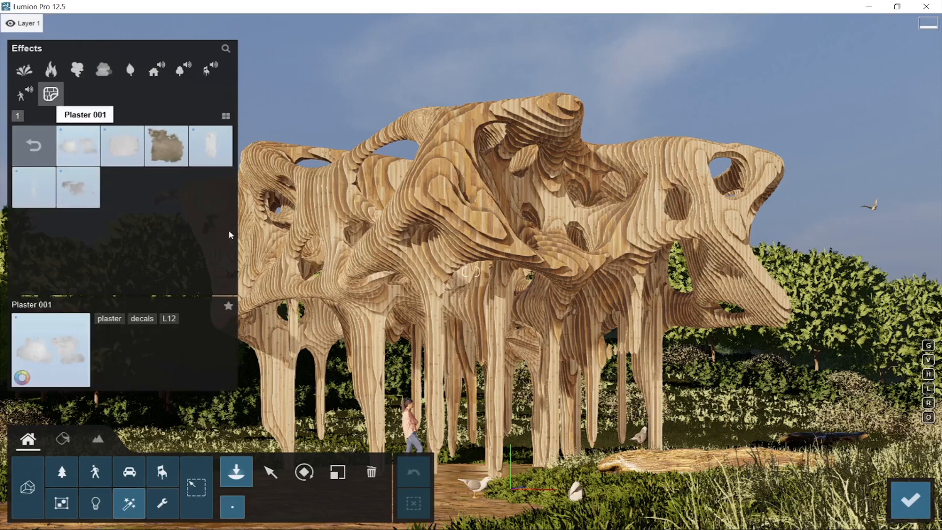
pyautogui.click(361, 320)
pyautogui.click(421, 269)
pyautogui.click(588, 228)
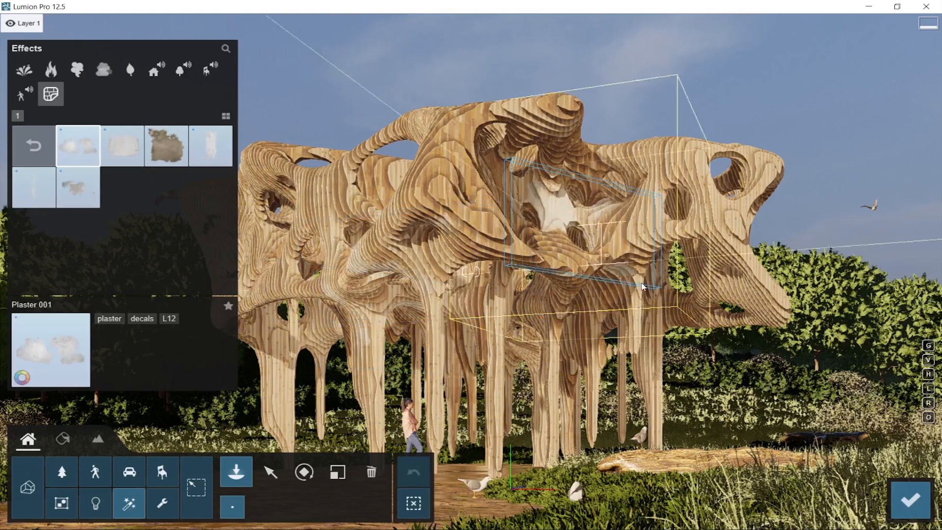
pyautogui.click(535, 317)
pyautogui.click(505, 375)
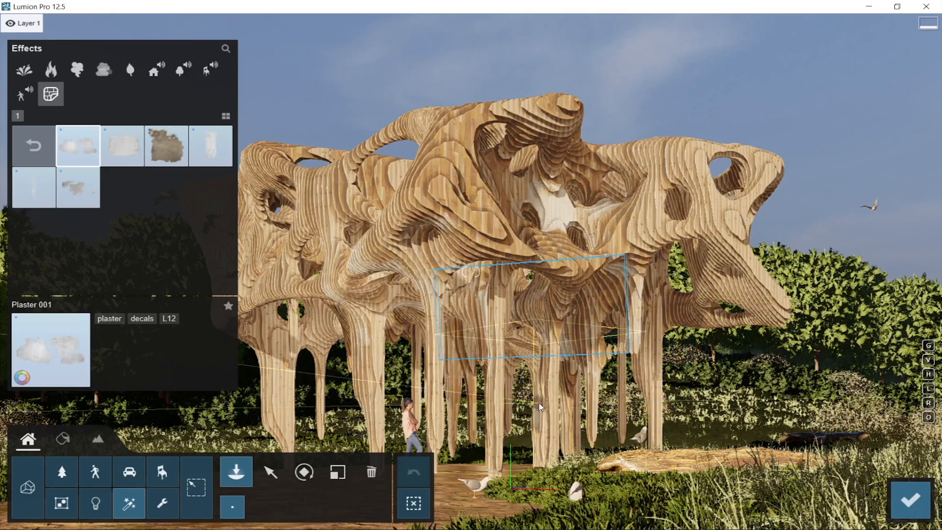
# Add more Plaster 001 decals on the structure's outer leg, side shell and upper surfaces, and return to photo mode
pyautogui.click(281, 391)
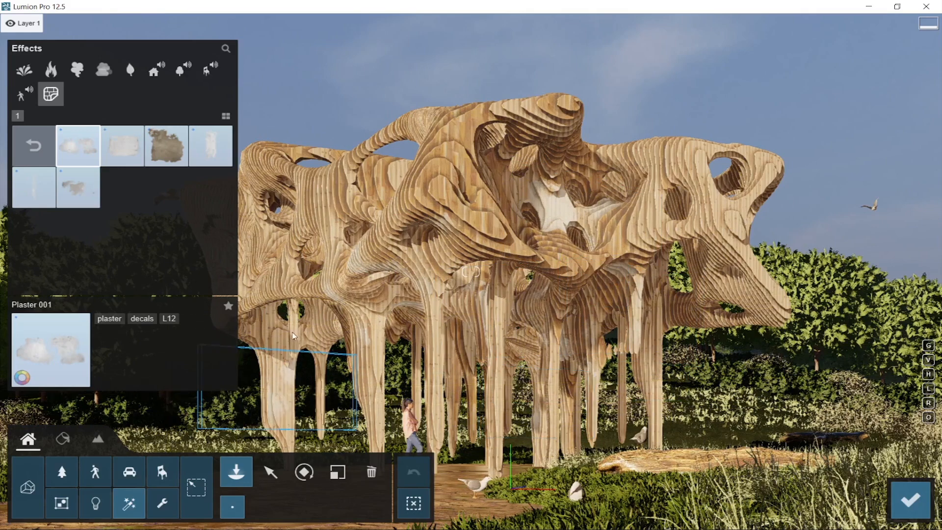
pyautogui.click(322, 306)
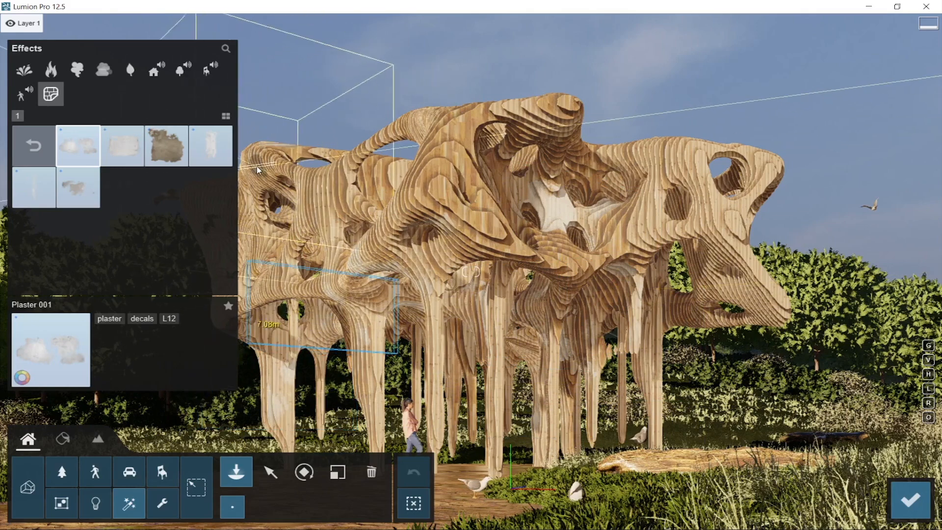
pyautogui.click(267, 231)
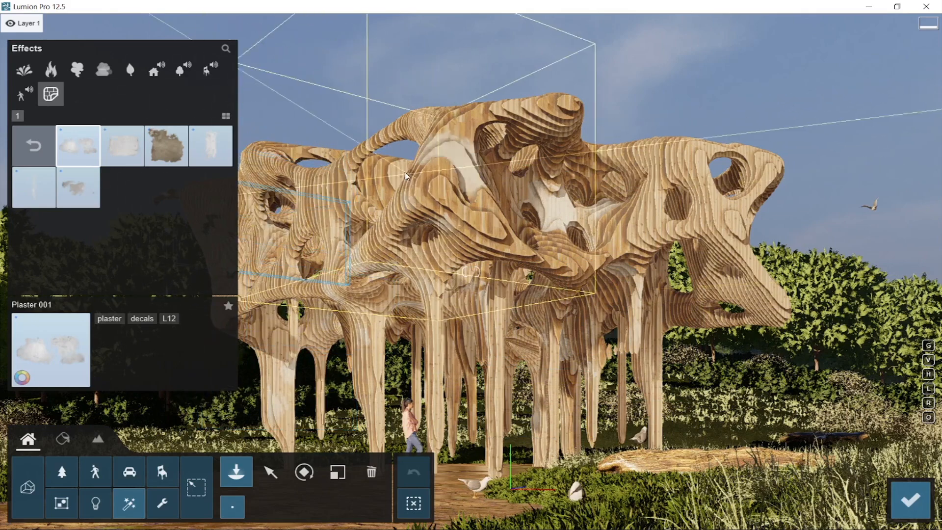
pyautogui.click(390, 173)
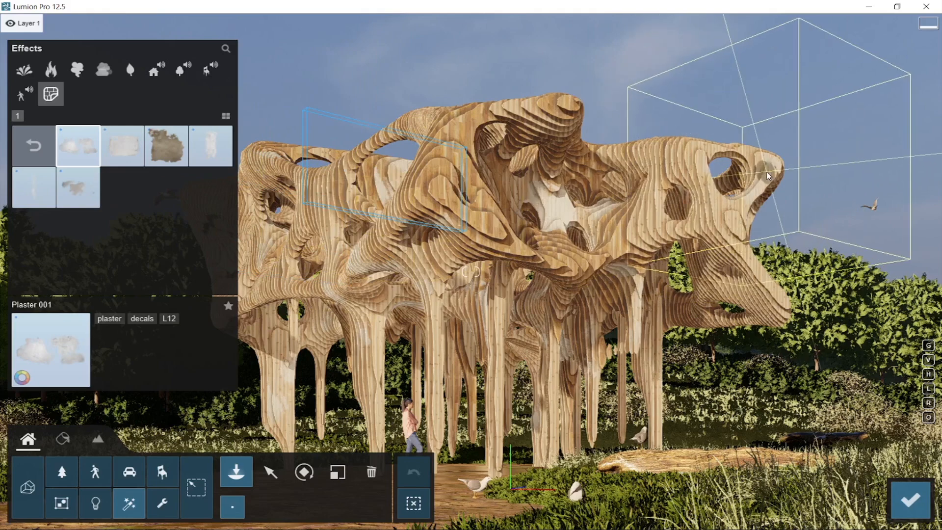
pyautogui.click(604, 166)
pyautogui.click(545, 123)
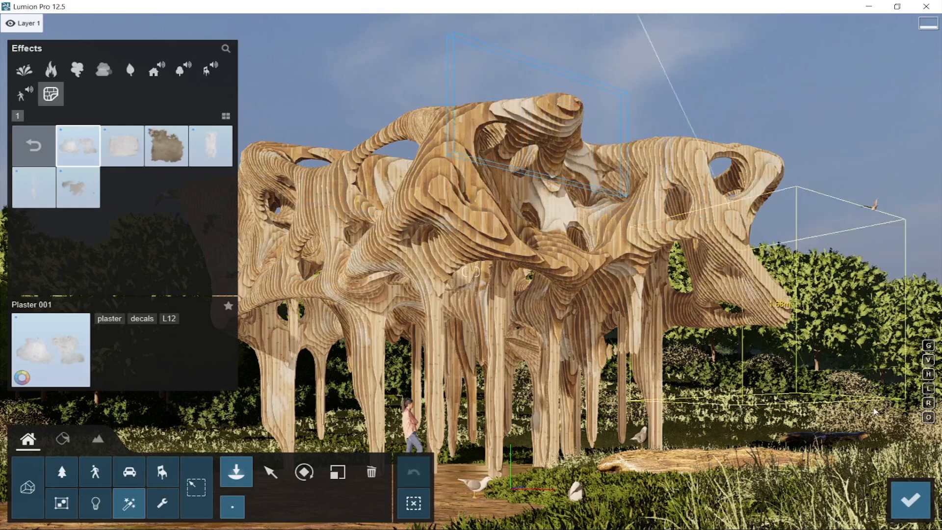
pyautogui.click(917, 498)
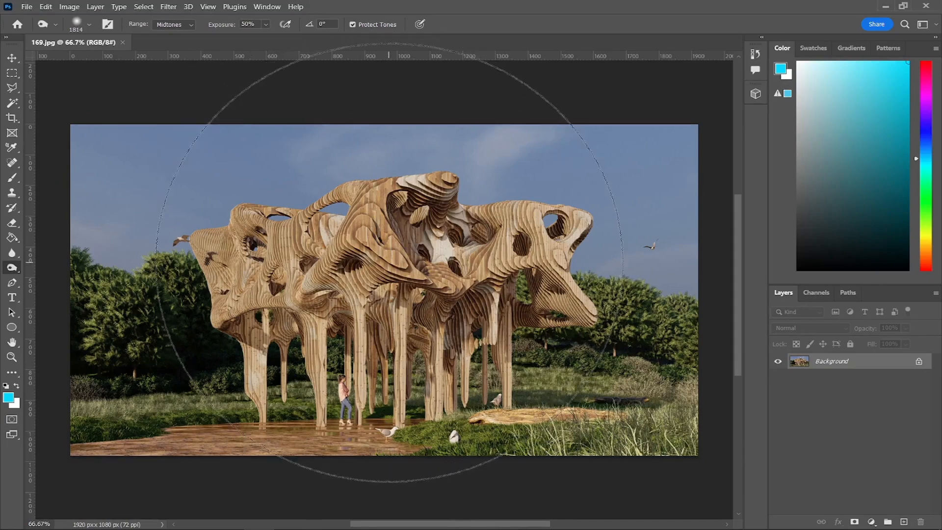
# Switch to Photoshop with the rendered image 169.jpg, try Auto Tone and Auto Color, and undo both adjustments
pyautogui.click(69, 6)
pyautogui.click(69, 47)
pyautogui.click(69, 6)
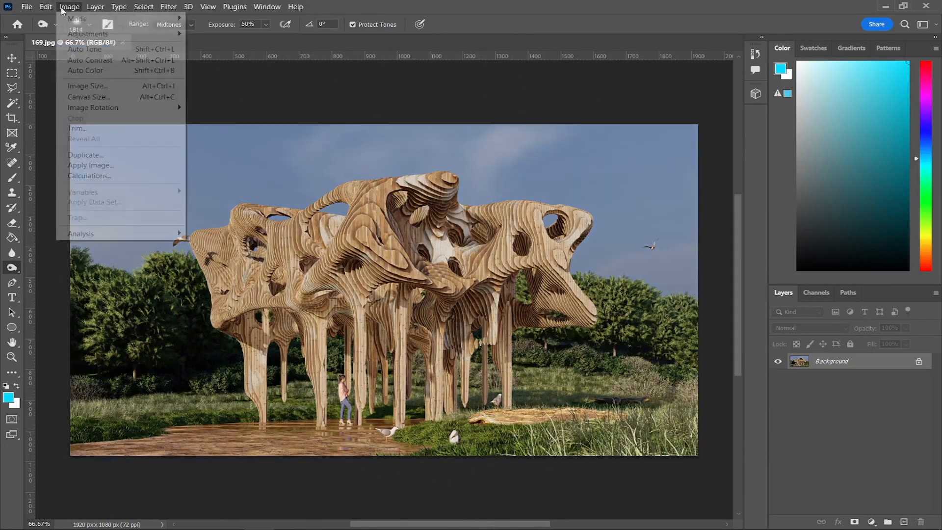
pyautogui.click(74, 72)
pyautogui.hotkey('ctrl', 'z')
pyautogui.hotkey('ctrl', 'z')
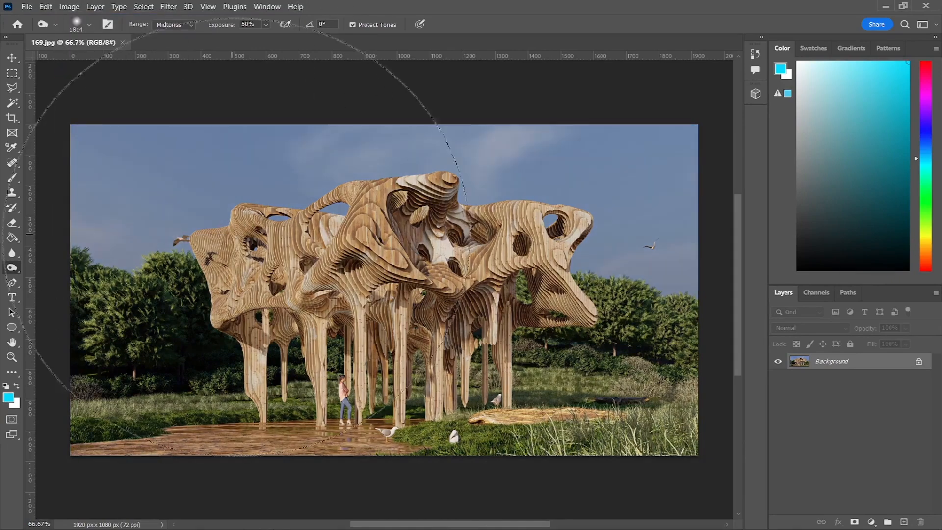
# Retouch the midtones across the structure and surrounding greenery with a 1814 px toning brush at 50% exposure
pyautogui.click(342, 329)
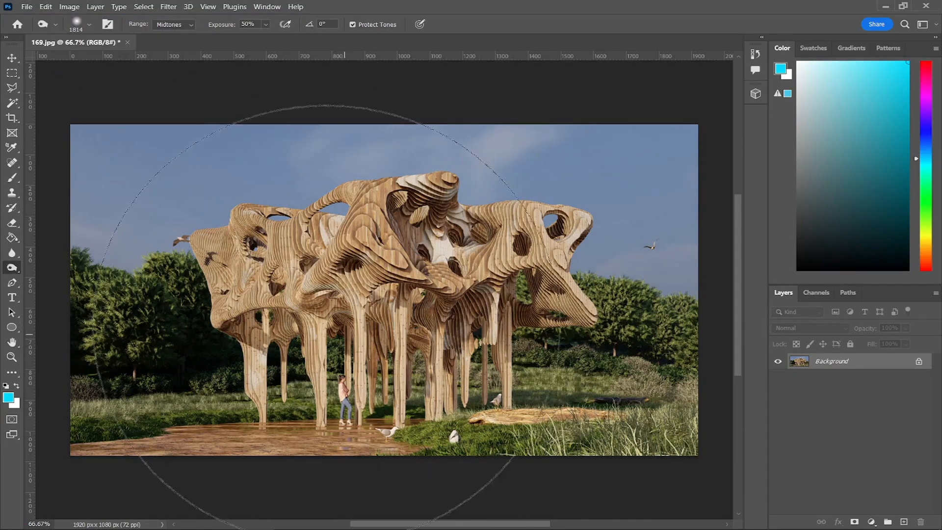
pyautogui.click(235, 346)
pyautogui.click(110, 352)
pyautogui.click(566, 332)
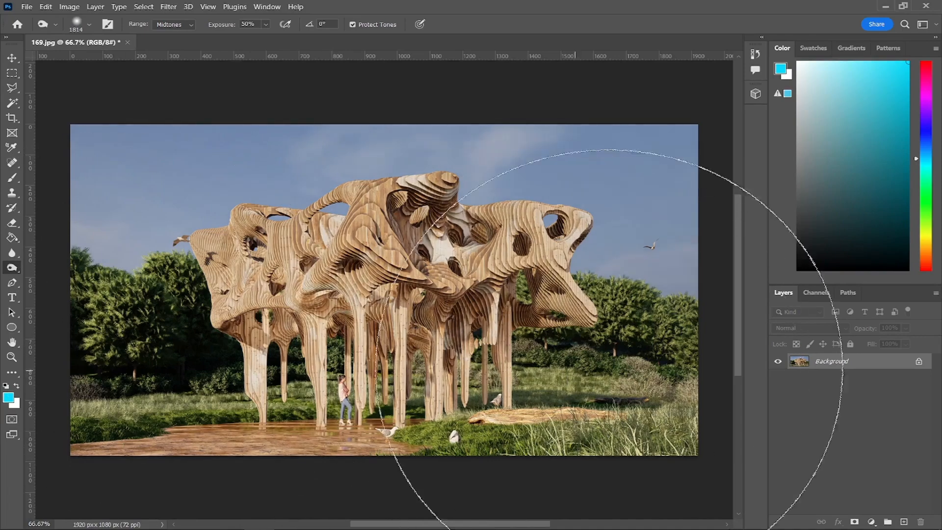
# Dodge the midtones of the sky, structure and greenery at 50% exposure, reducing the brush to 844 px
pyautogui.click(566, 334)
pyautogui.click(474, 328)
pyautogui.keyDown('alt'); pyautogui.moveTo(473, 329); pyautogui.dragTo(393, 329, button='right'); pyautogui.keyUp('alt')
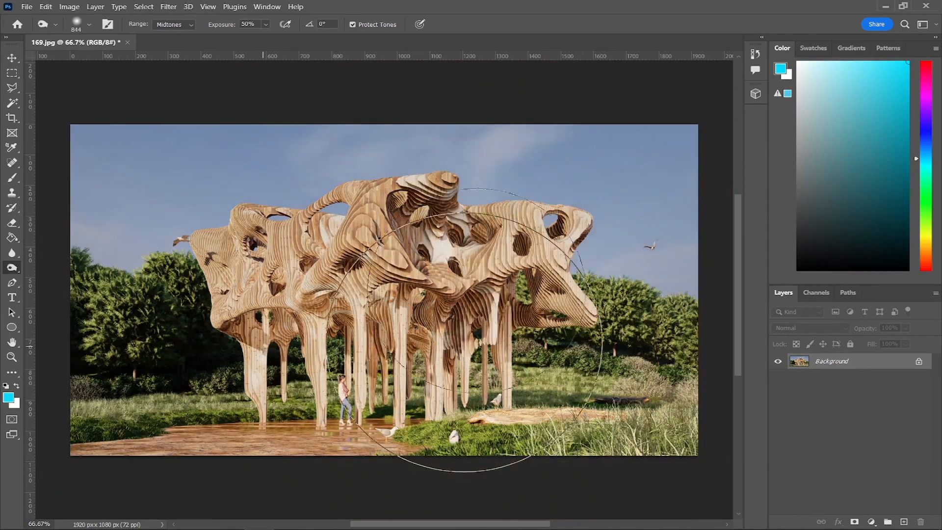
pyautogui.moveTo(647, 134)
pyautogui.mouseDown()
pyautogui.moveTo(296, 117)
pyautogui.moveTo(61, 168)
pyautogui.moveTo(661, 116)
pyautogui.moveTo(650, 221)
pyautogui.moveTo(553, 274)
pyautogui.mouseUp()
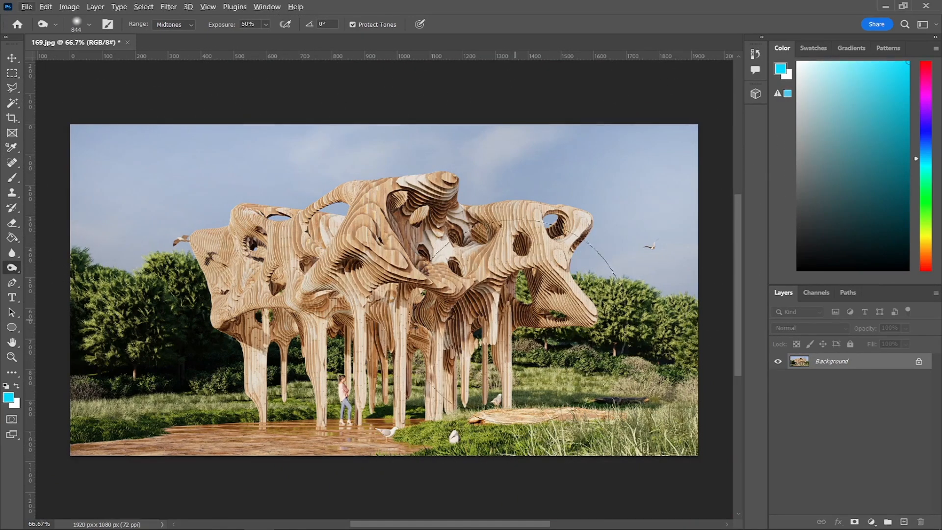
pyautogui.moveTo(403, 303)
pyautogui.mouseDown()
pyautogui.moveTo(299, 288)
pyautogui.moveTo(448, 366)
pyautogui.moveTo(533, 369)
pyautogui.moveTo(542, 406)
pyautogui.moveTo(614, 343)
pyautogui.moveTo(557, 289)
pyautogui.mouseUp()
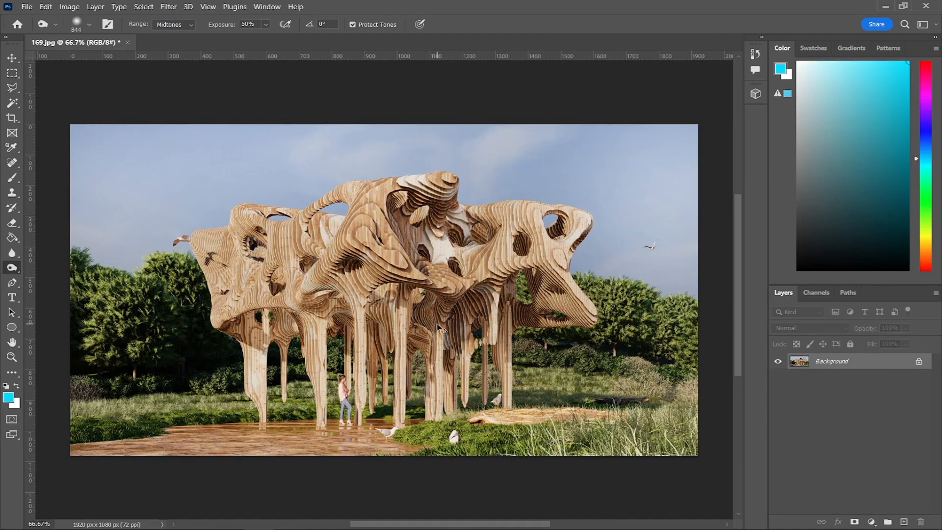
# Add a new layer and paint a black vignette along the image's outer edges with a soft 432 px brush
pyautogui.hotkey('ctrl', 'shift', 'n')
pyautogui.press('Return')
pyautogui.press('b')
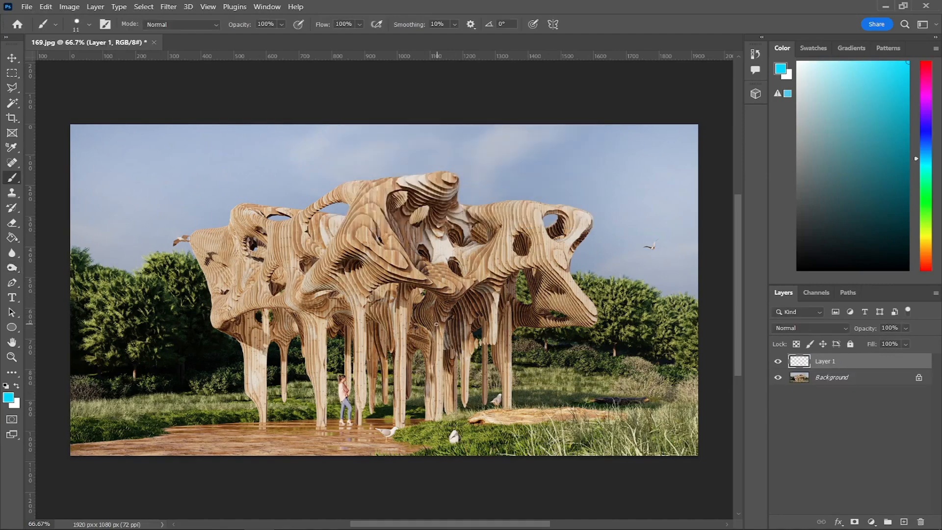
pyautogui.keyDown('alt'); pyautogui.scroll(-4, 364, 266); pyautogui.keyUp('alt')
pyautogui.keyDown('alt'); pyautogui.moveTo(271, 307); pyautogui.dragTo(387, 312, button='right'); pyautogui.keyUp('alt')
pyautogui.press('d')
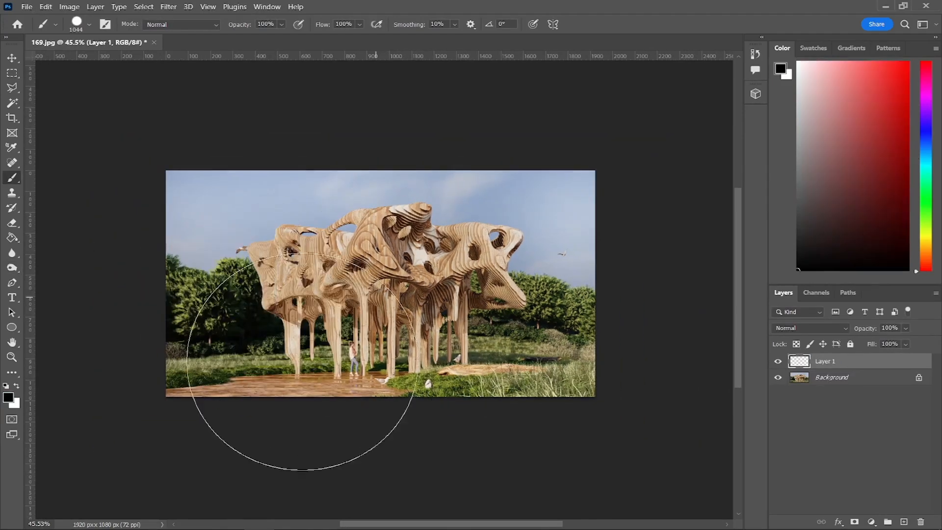
pyautogui.moveTo(281, 346)
pyautogui.keyDown('alt'); pyautogui.mouseDown(button='right')
pyautogui.moveTo(275, 373)
pyautogui.moveTo(267, 338)
pyautogui.mouseUp(button='right'); pyautogui.keyUp('alt')
pyautogui.moveTo(129, 381)
pyautogui.mouseDown()
pyautogui.moveTo(374, 431)
pyautogui.moveTo(601, 424)
pyautogui.mouseUp()
pyautogui.moveTo(683, 171)
pyautogui.mouseDown()
pyautogui.moveTo(413, 133)
pyautogui.moveTo(40, 219)
pyautogui.moveTo(434, 147)
pyautogui.moveTo(696, 194)
pyautogui.mouseUp()
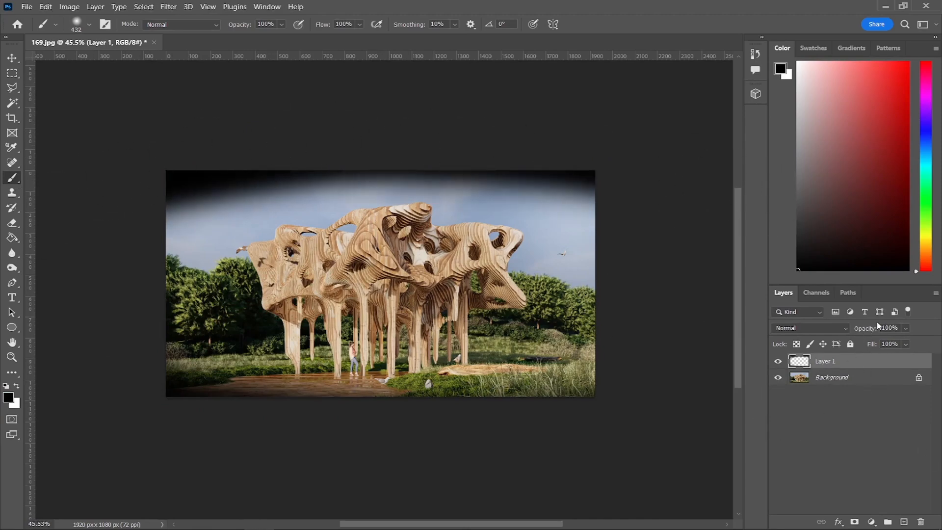
# Set the vignette layer's opacity to 55% and stretch it upward past the image's upper edge to about 109.5% height
pyautogui.moveTo(865, 331); pyautogui.dragTo(836, 332)
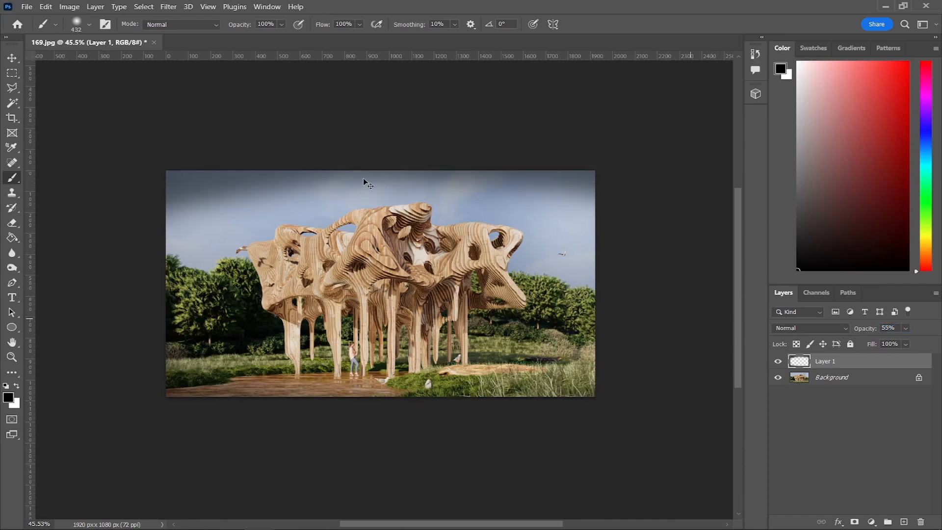
pyautogui.hotkey('ctrl', 't')
pyautogui.keyDown('alt'); pyautogui.scroll(2, 376, 173); pyautogui.keyUp('alt')
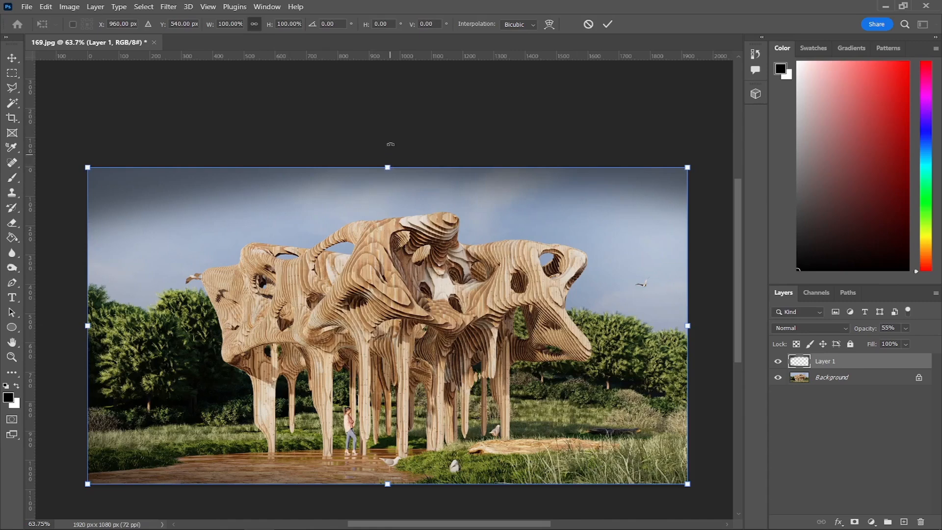
pyautogui.moveTo(388, 166); pyautogui.dragTo(392, 134)
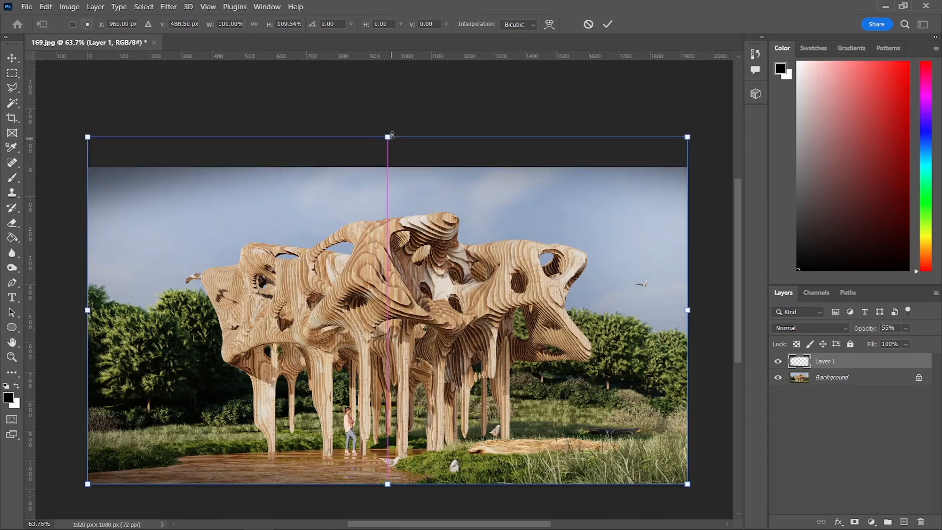
pyautogui.press('Return')
# Touch up the vignette along the sky's upper edge with the black brush and soften it with a 625 px eraser
pyautogui.press('b')
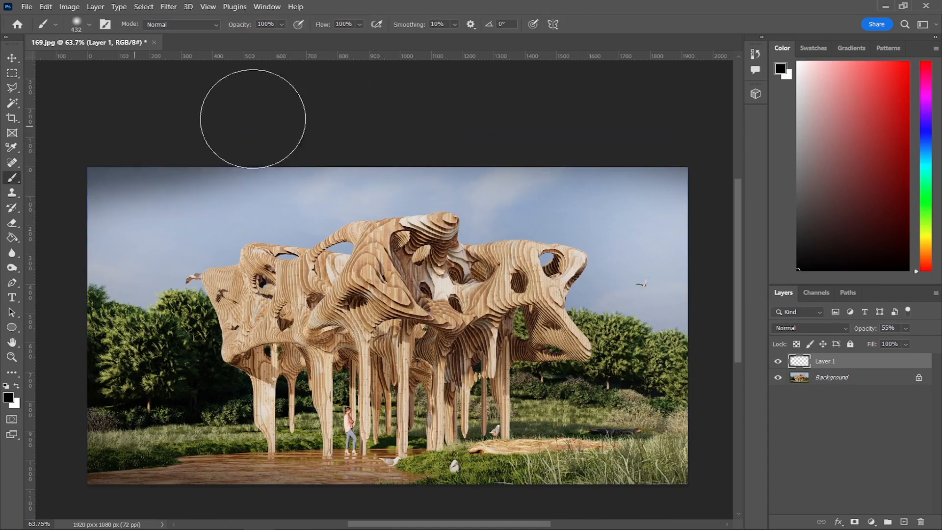
pyautogui.press('e')
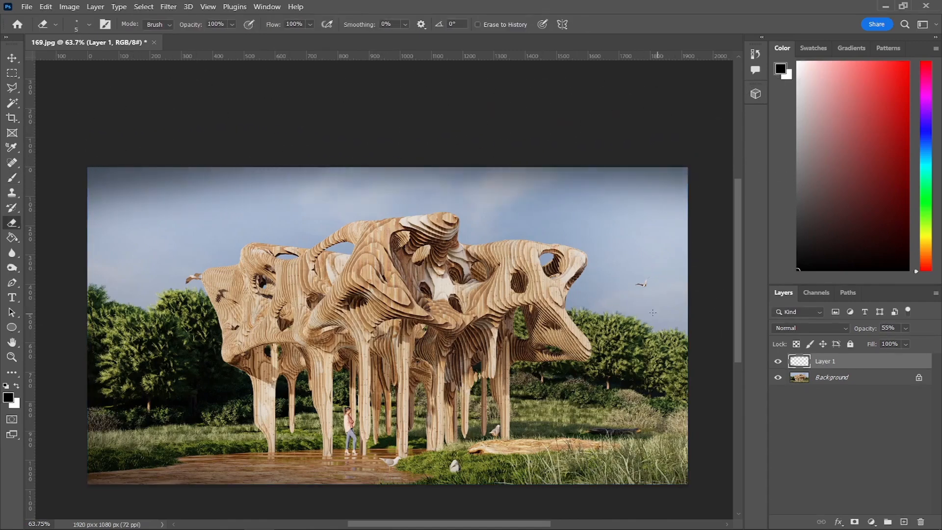
pyautogui.keyDown('alt'); pyautogui.moveTo(344, 287); pyautogui.dragTo(393, 354, button='right'); pyautogui.keyUp('alt')
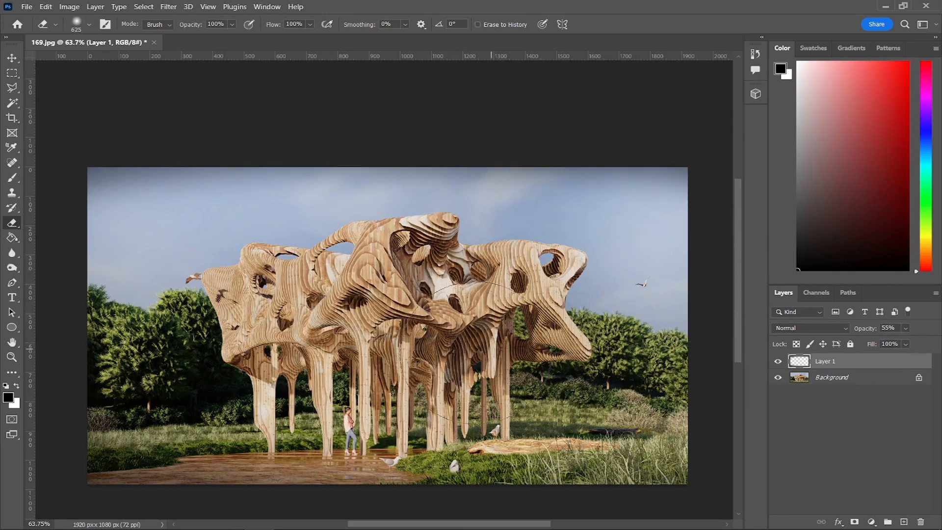
pyautogui.keyDown('alt'); pyautogui.scroll(-2, 475, 353); pyautogui.keyUp('alt')
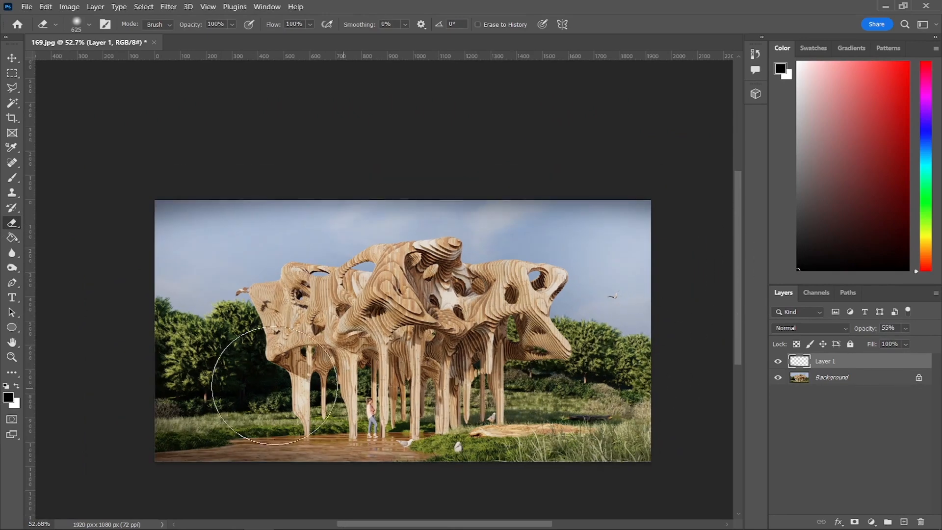
pyautogui.keyDown('alt'); pyautogui.scroll(3, 334, 369); pyautogui.keyUp('alt')
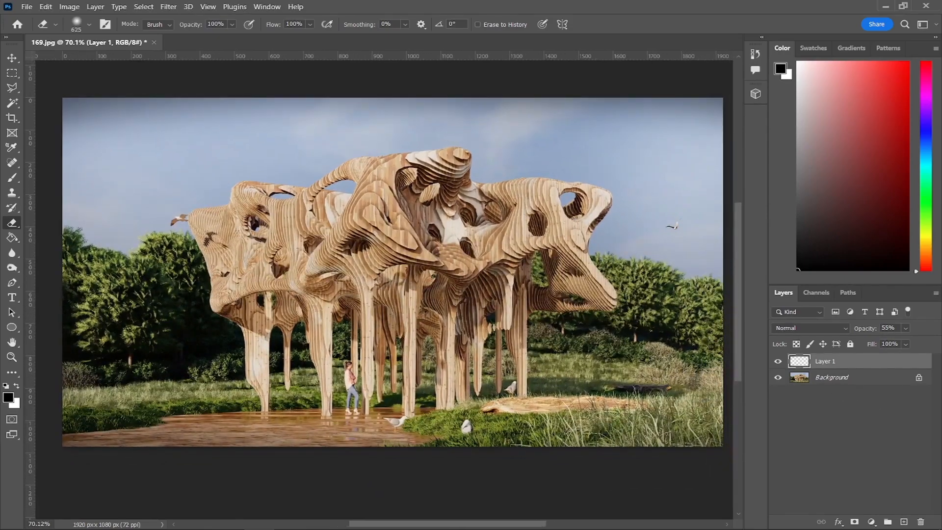